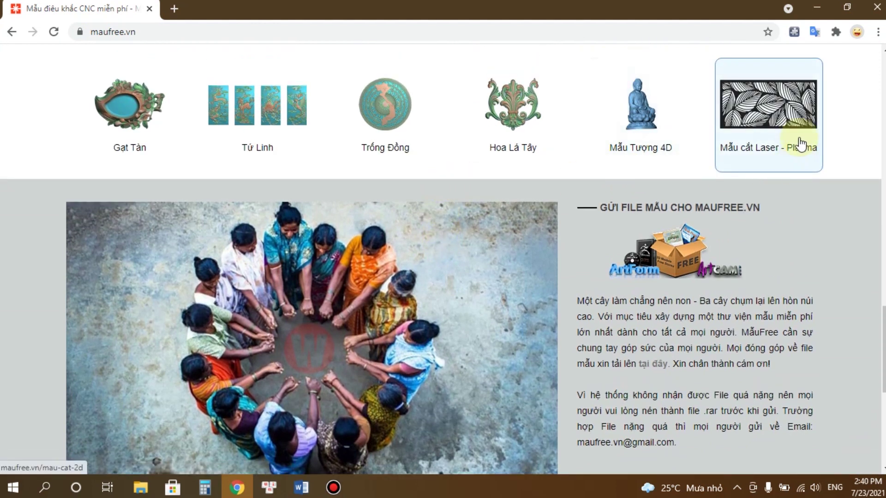
Step: Open the Mẫu cắt Laser - Plasma category on maufree.vn and go to the last page of its patterns
left_click(757, 119)
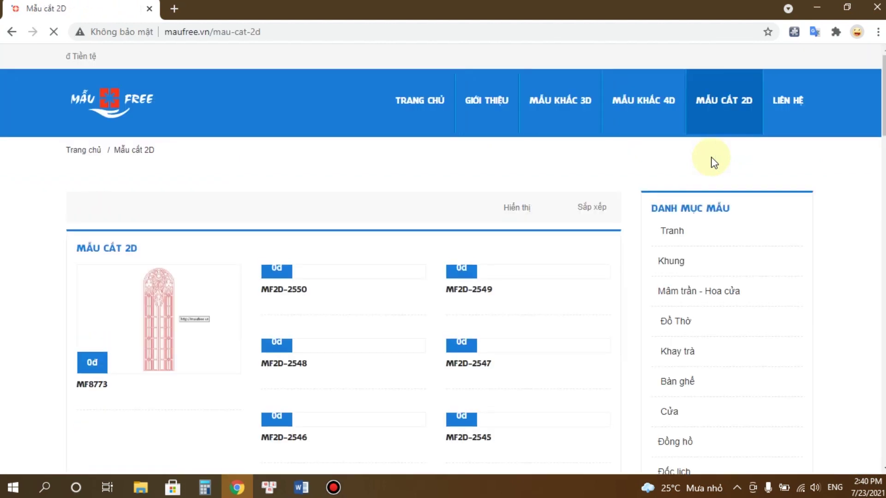
scroll(655, 178, "down", 12)
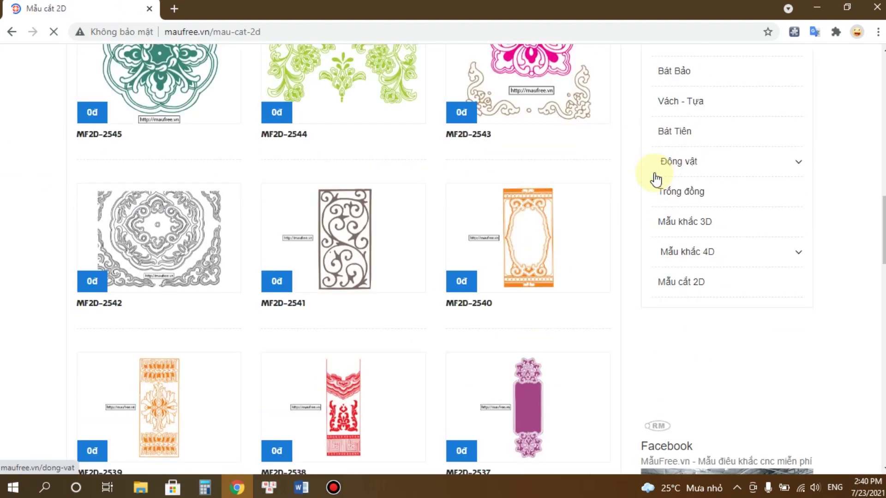
scroll(655, 179, "down", 10)
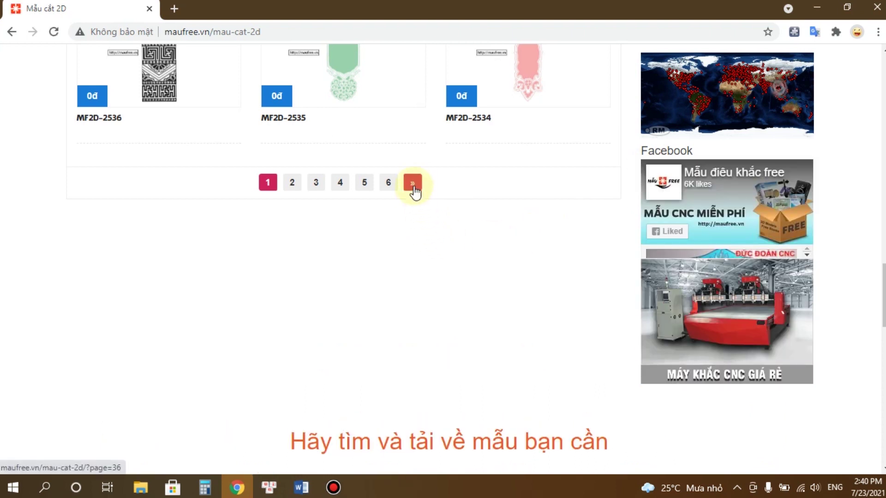
left_click(414, 189)
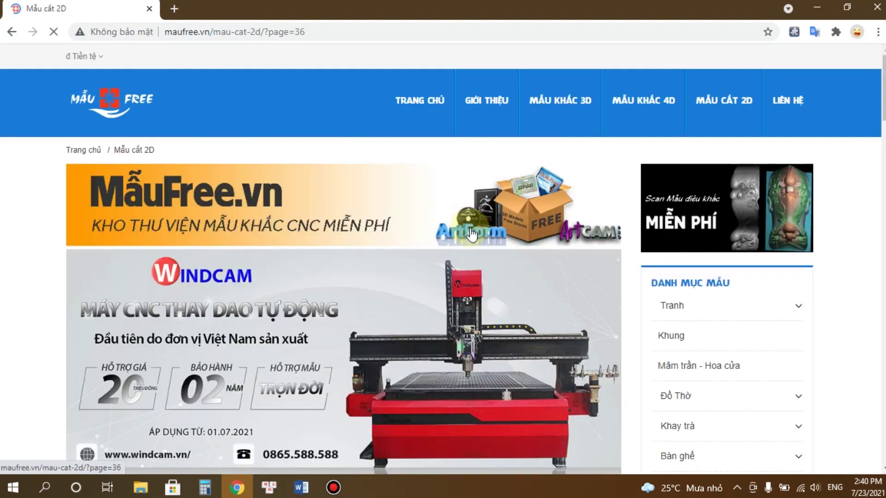
Step: Go to page 32 of the 2D cutting patterns and open pattern MF6357
scroll(471, 228, "down", 10)
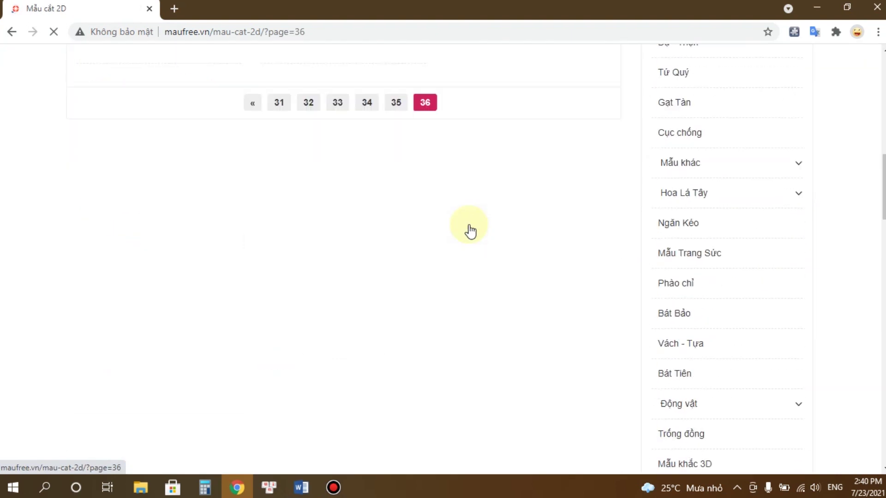
scroll(469, 224, "up", 1)
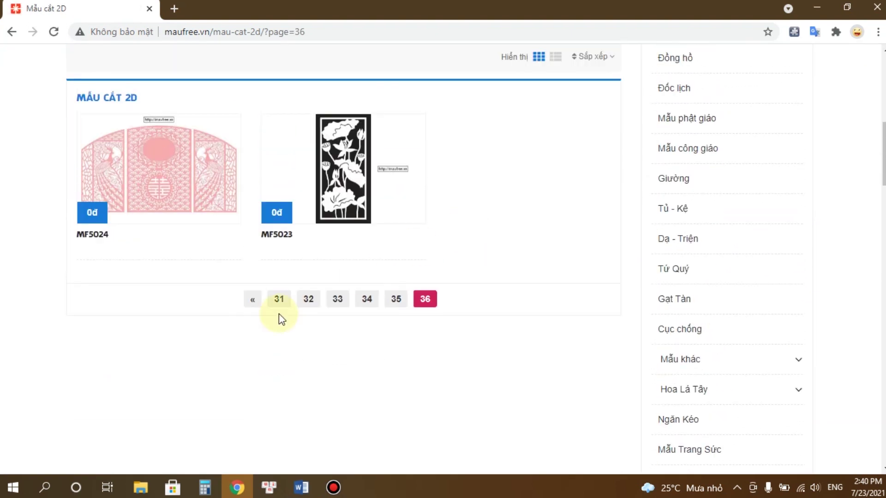
left_click(308, 300)
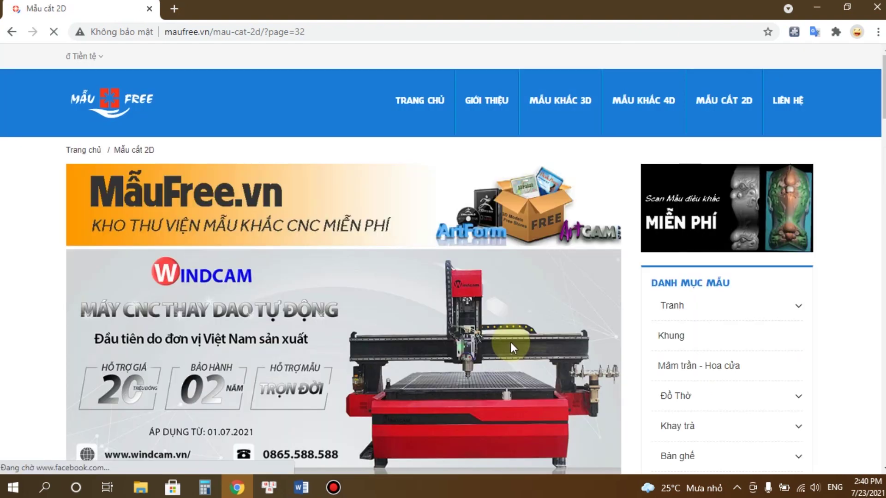
scroll(511, 342, "down", 12)
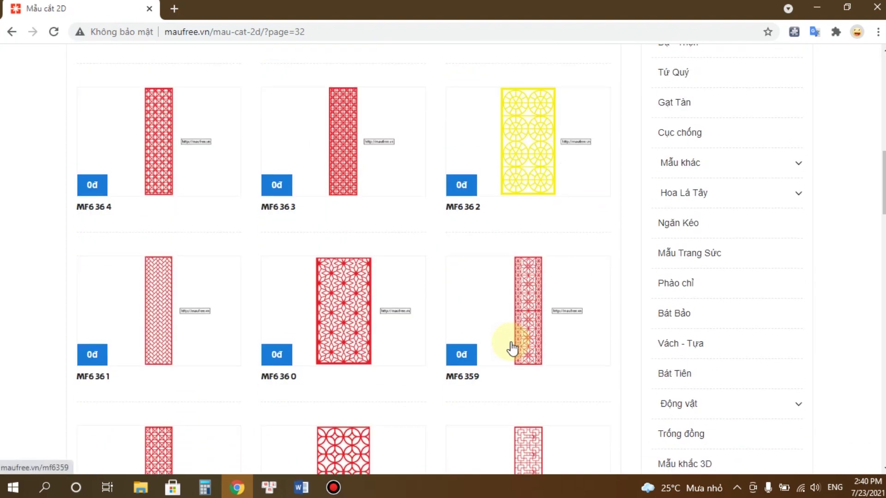
scroll(511, 350, "down", 1)
scroll(503, 345, "down", 1)
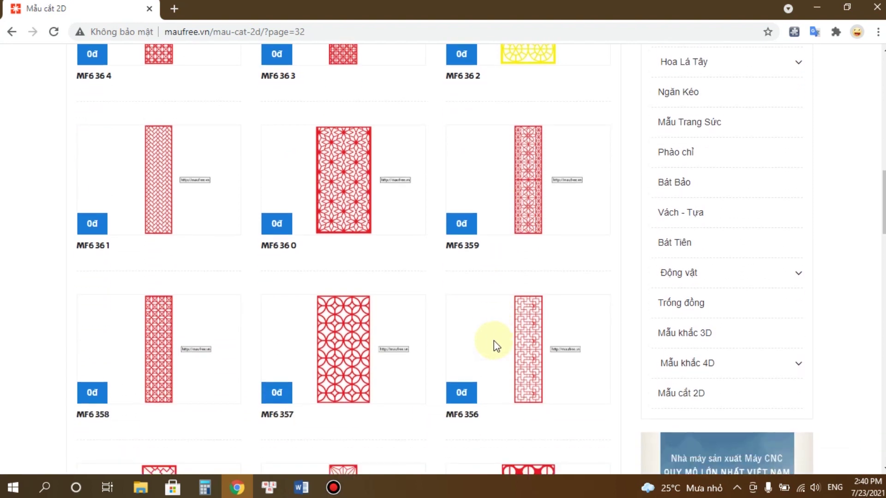
left_click(342, 328)
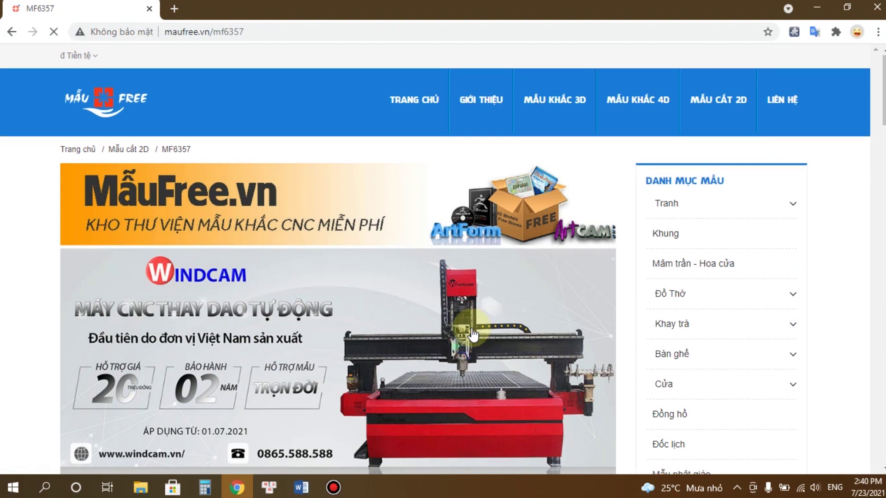
Step: Download the MF6357 pattern archive 6357 - maufree.vn.rar through its Google Drive link
scroll(472, 333, "down", 10)
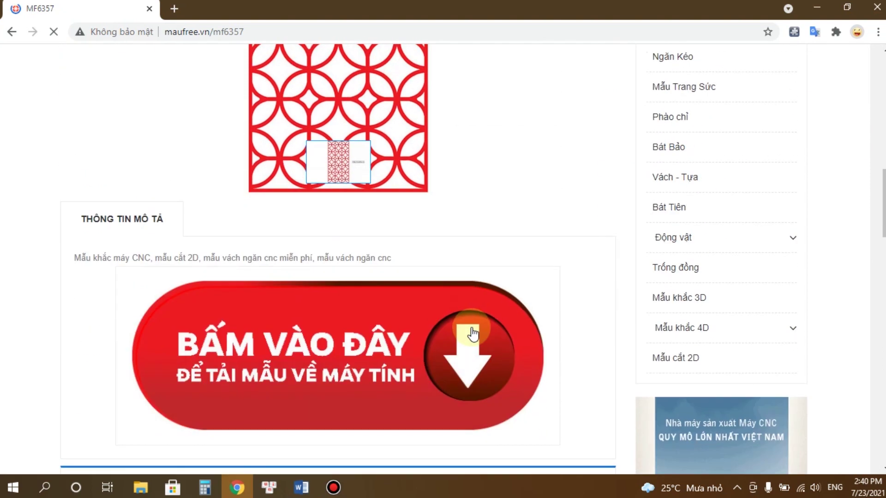
scroll(471, 333, "down", 1)
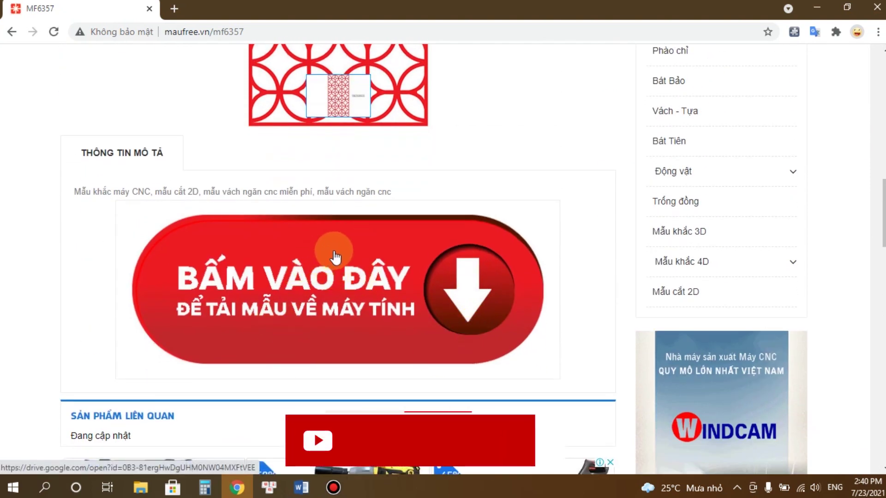
left_click(294, 248)
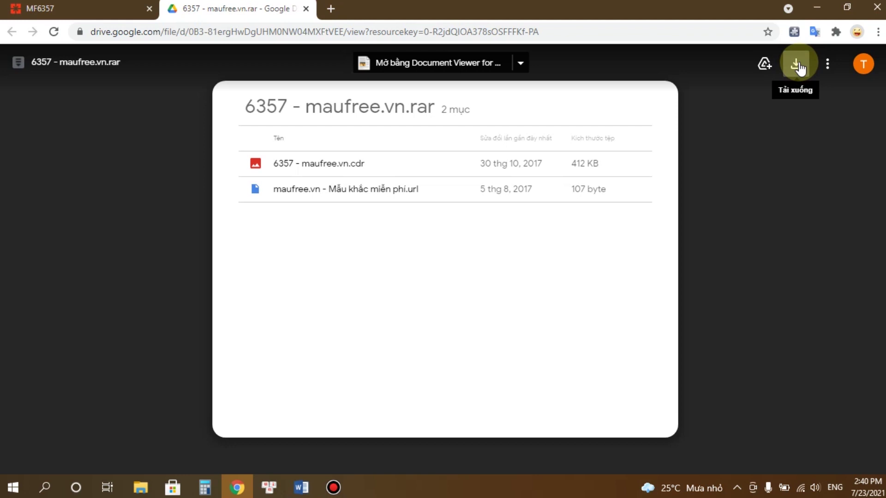
left_click(800, 69)
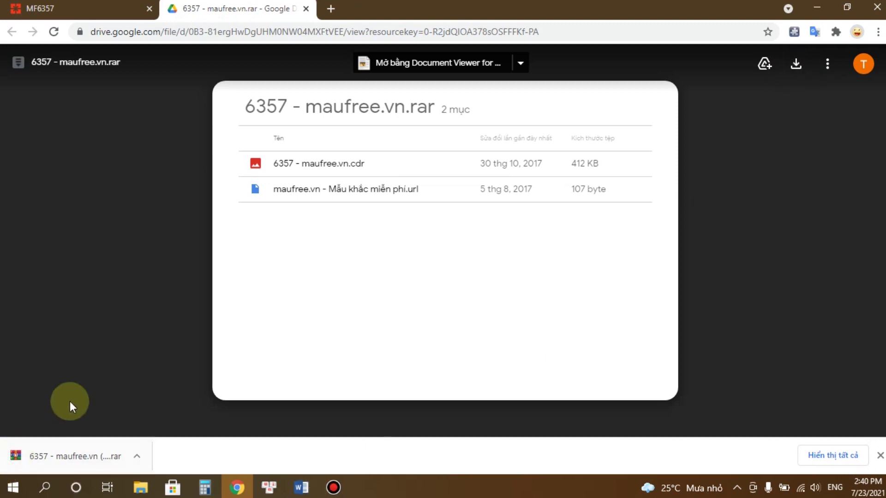
Step: Open the CorelDRAW file inside the downloaded 6357 archive, and close the archive and browser windows
left_click(37, 458)
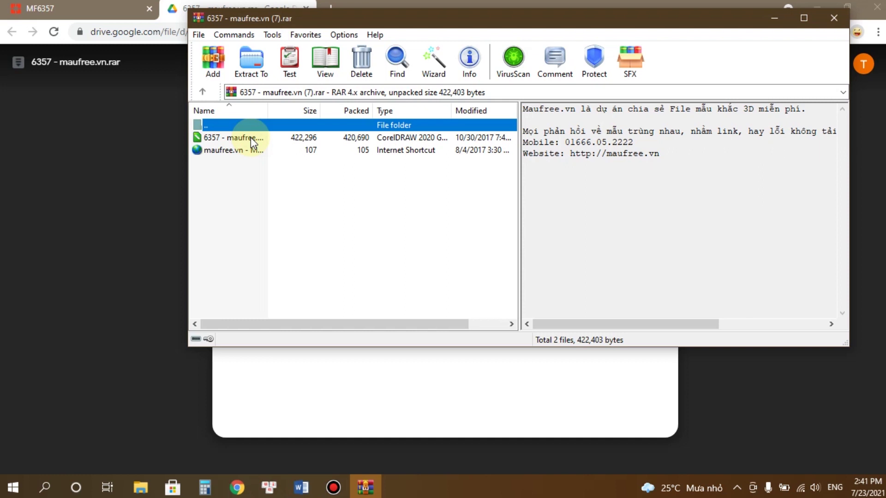
double_click(251, 137)
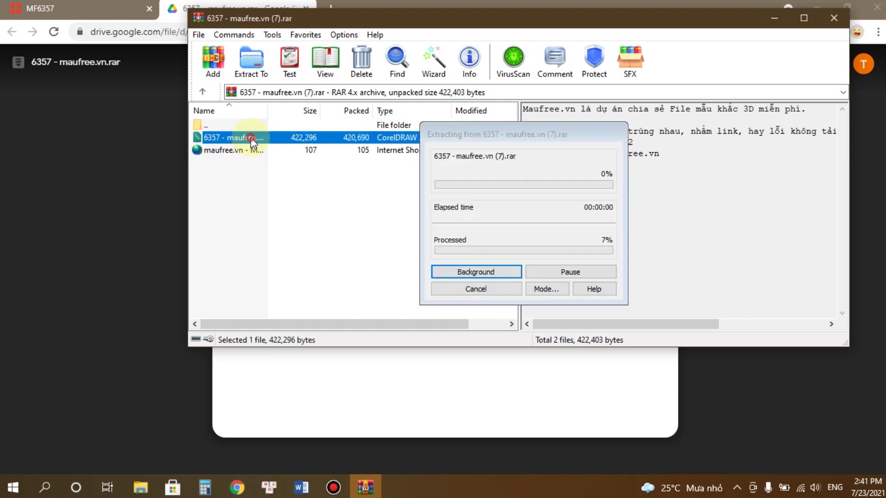
left_click(834, 17)
left_click(877, 7)
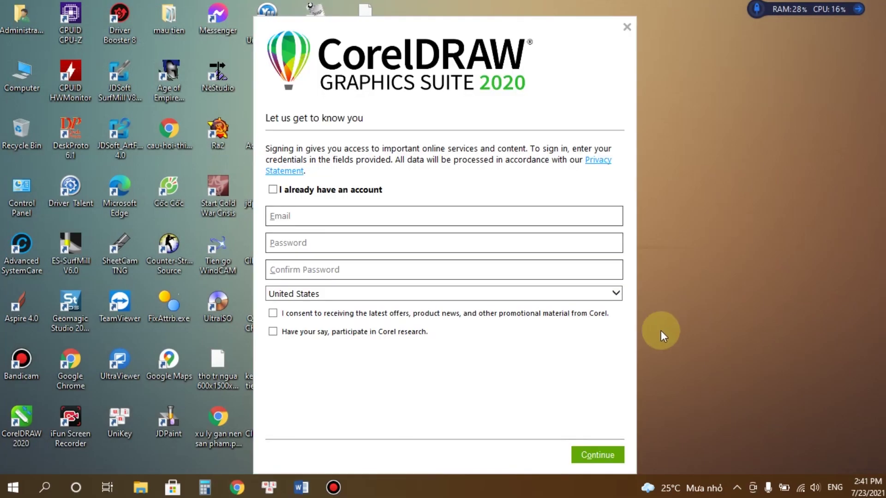
Step: Dismiss the CorelDRAW sign-in window without entering an account so the 6357 drawing opens
left_click(628, 27)
left_click(577, 292)
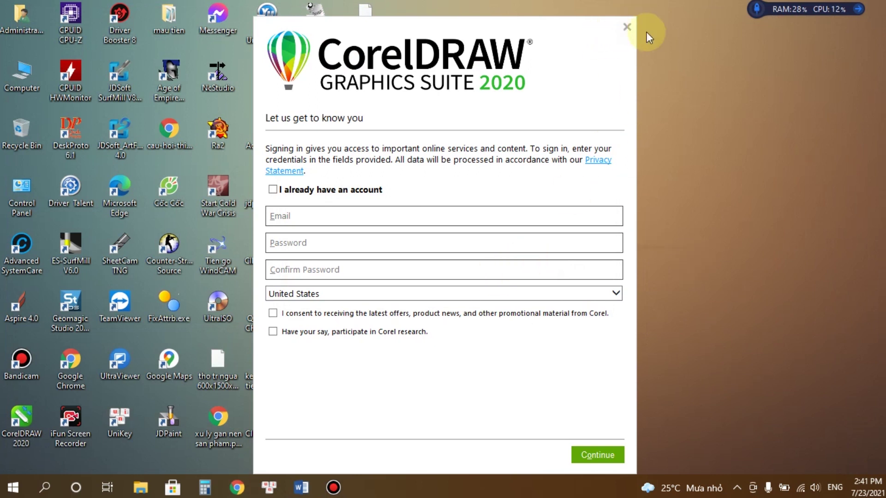
left_click(626, 27)
left_click(501, 294)
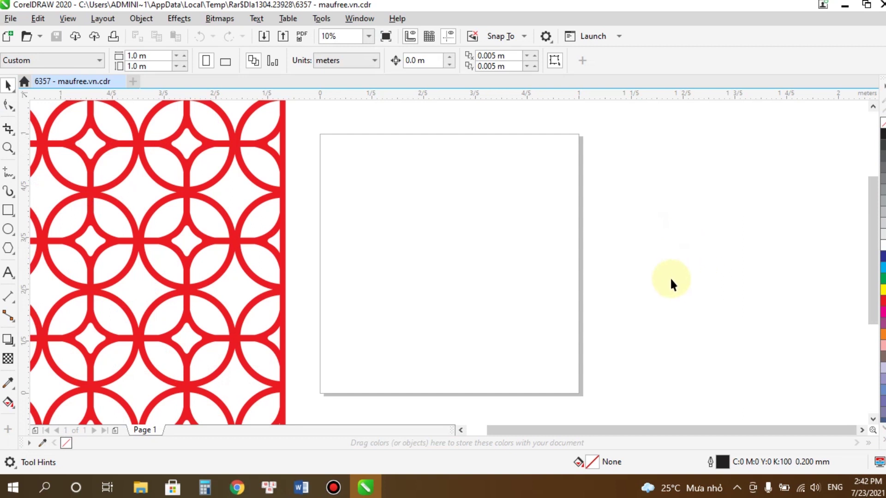
Step: Export the drawing to the Desktop as 6357 - maufree.vn.eps in EPS format, replacing the existing file and keeping the default EPS options
scroll(625, 261, "down", 2)
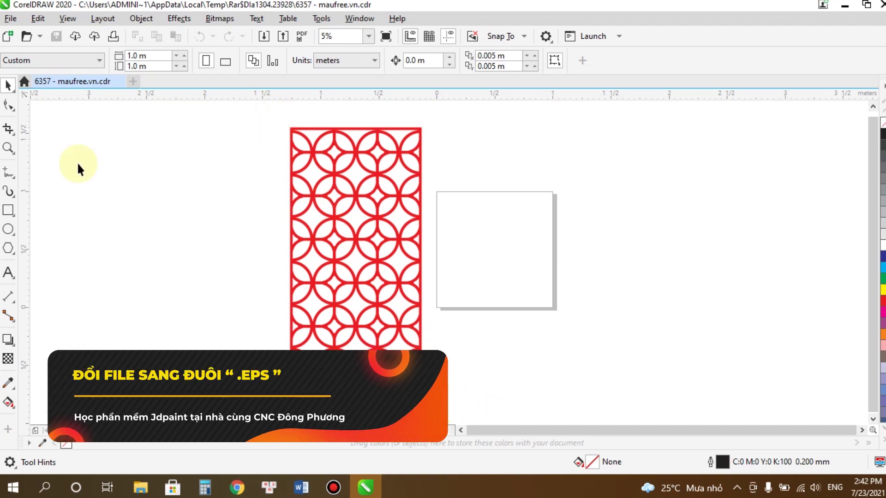
left_click(10, 18)
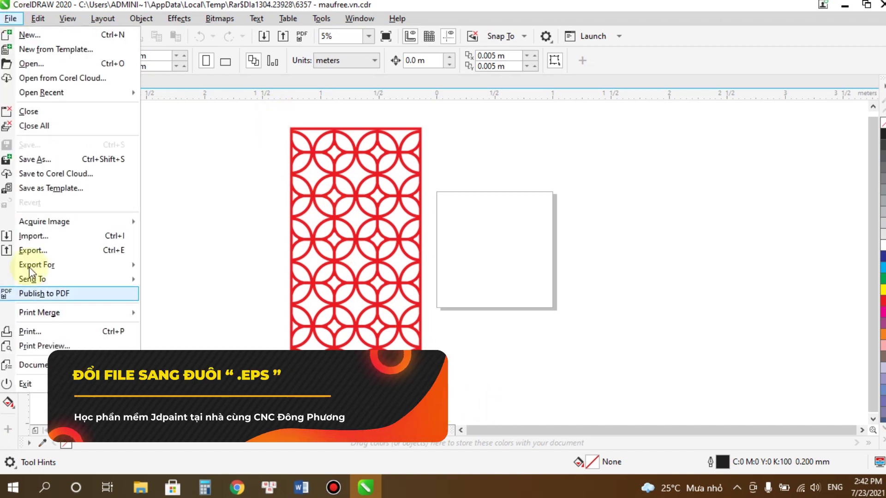
left_click(38, 249)
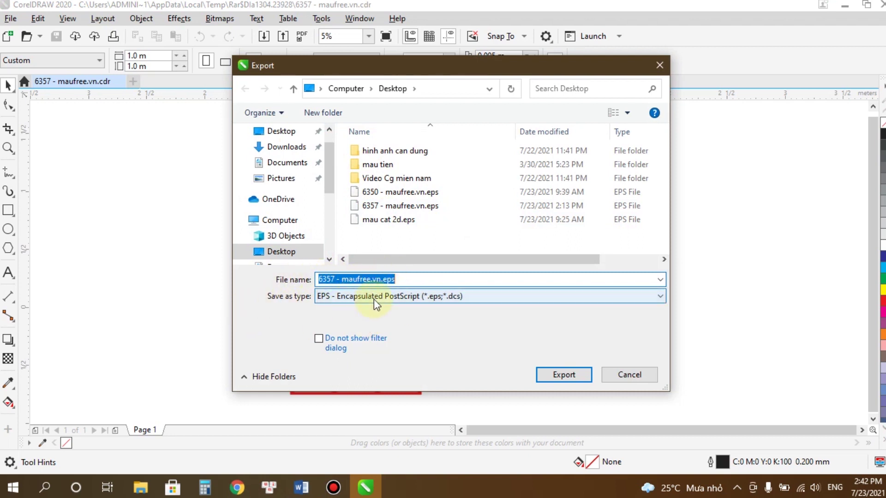
left_click(480, 297)
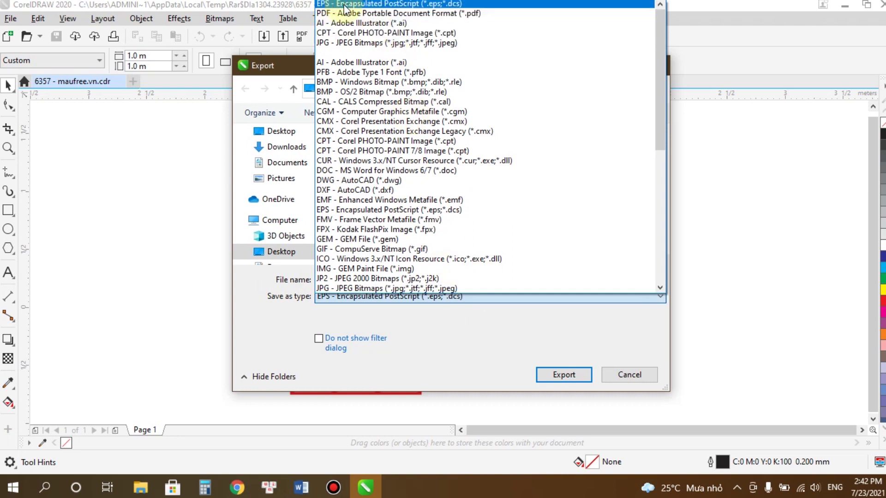
left_click(355, 4)
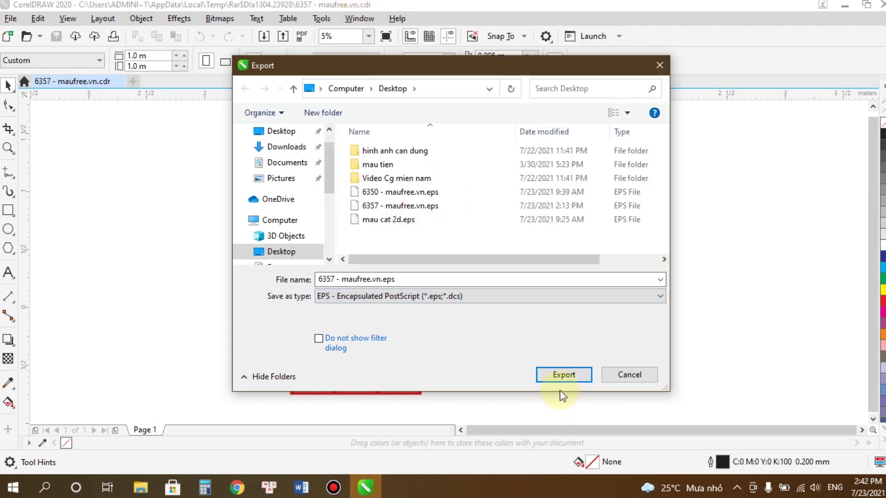
left_click(561, 377)
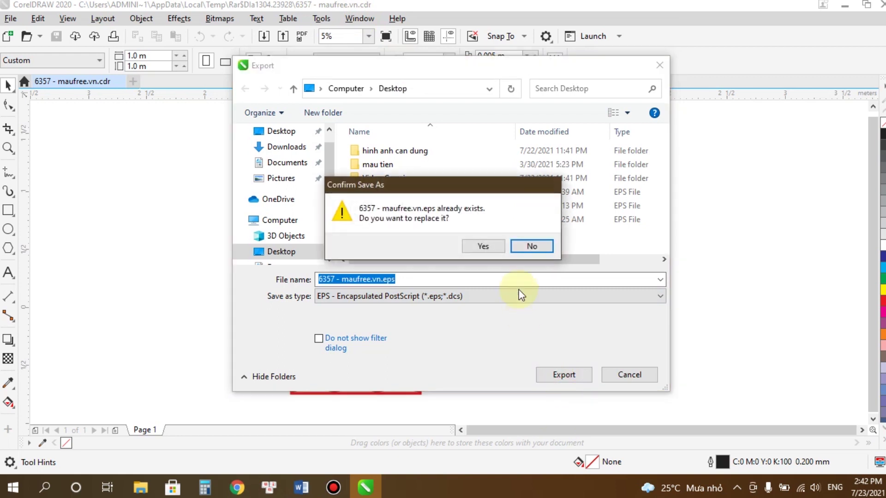
left_click(483, 245)
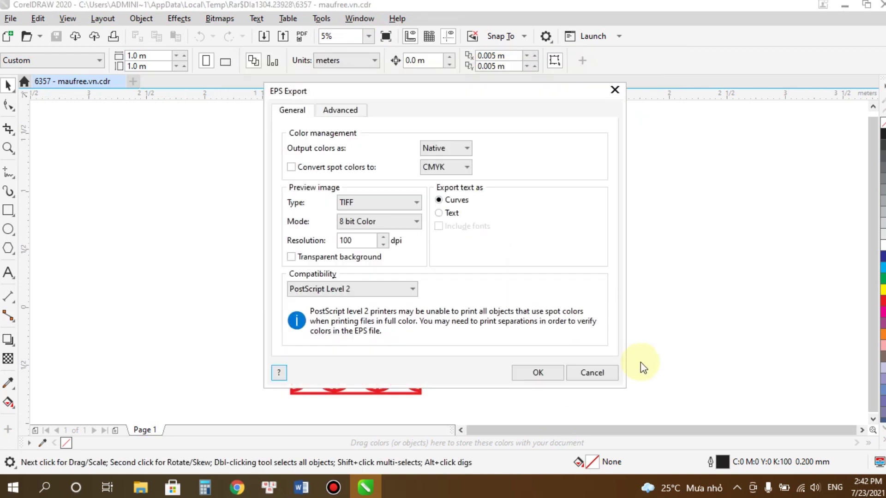
left_click(538, 373)
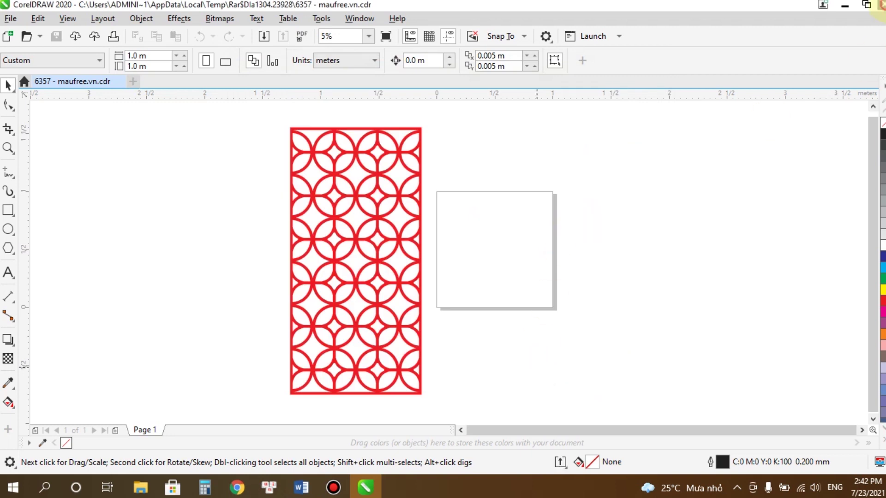
Step: Minimize CorelDRAW and launch JDPaint 5.21 from the desktop
left_click(844, 5)
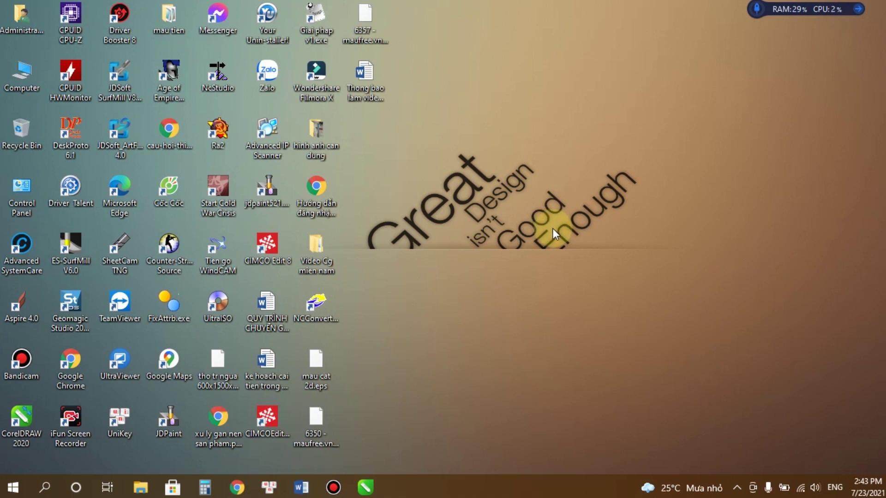
left_click(273, 193)
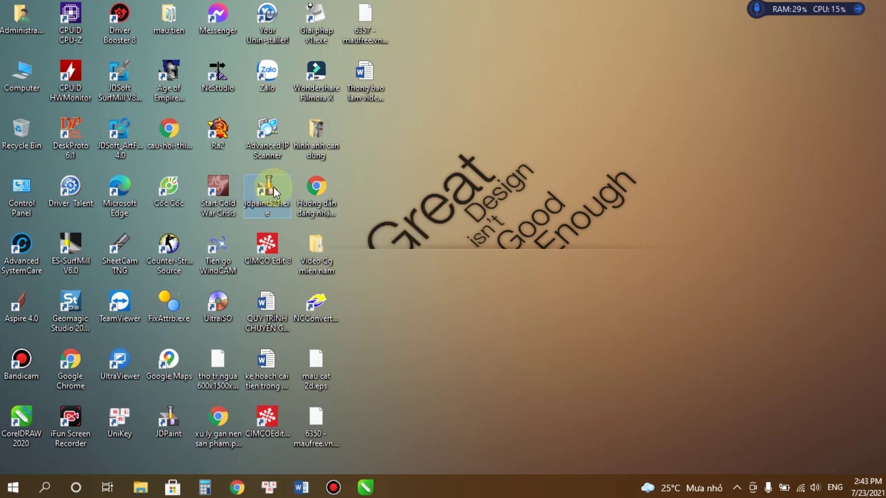
double_click(272, 192)
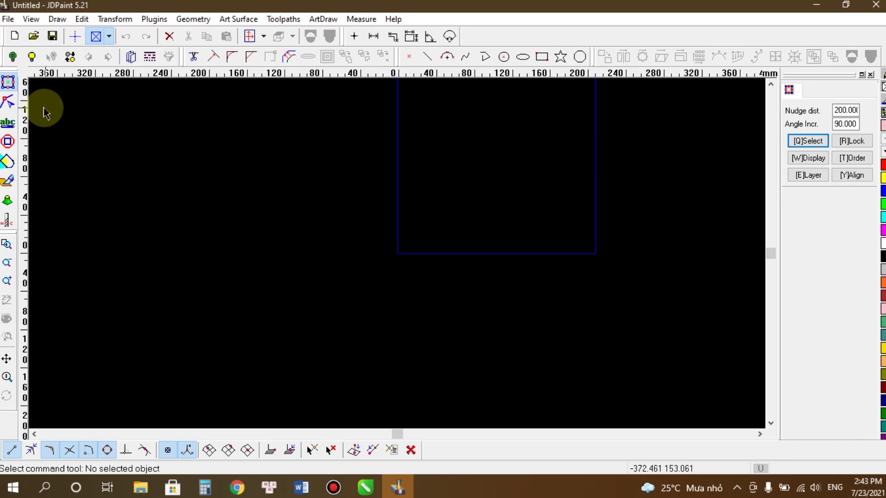
Step: Import the EPS drawing 6357 - maufree.vn.eps from the Desktop with a 0.01 point overlap tolerance and hatcher profiles, and place it in the workspace
left_click(8, 19)
mouse_move(36, 114)
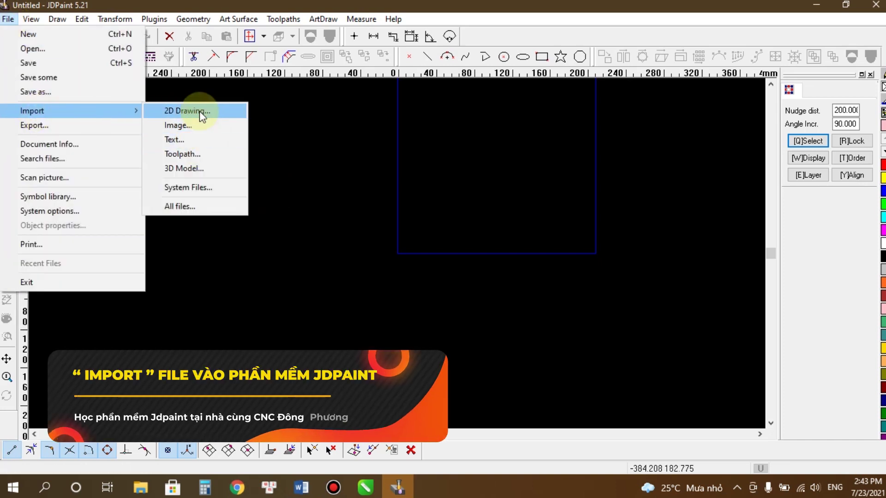
left_click(225, 111)
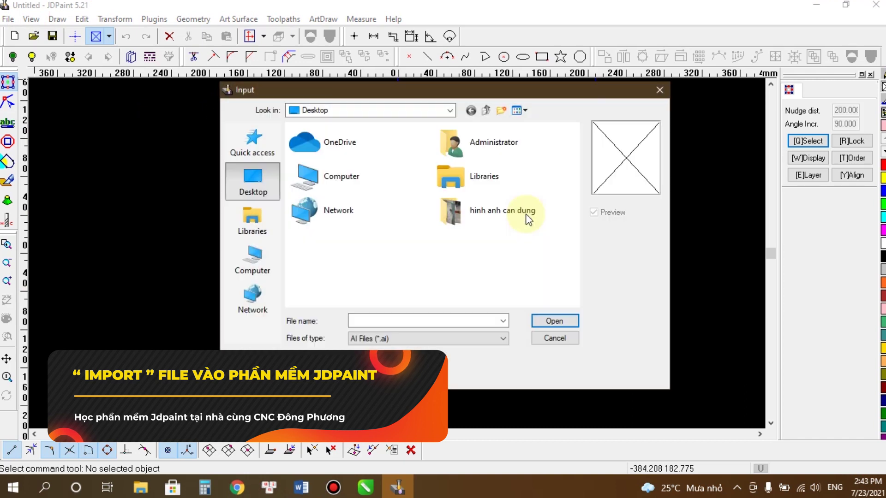
left_click(427, 340)
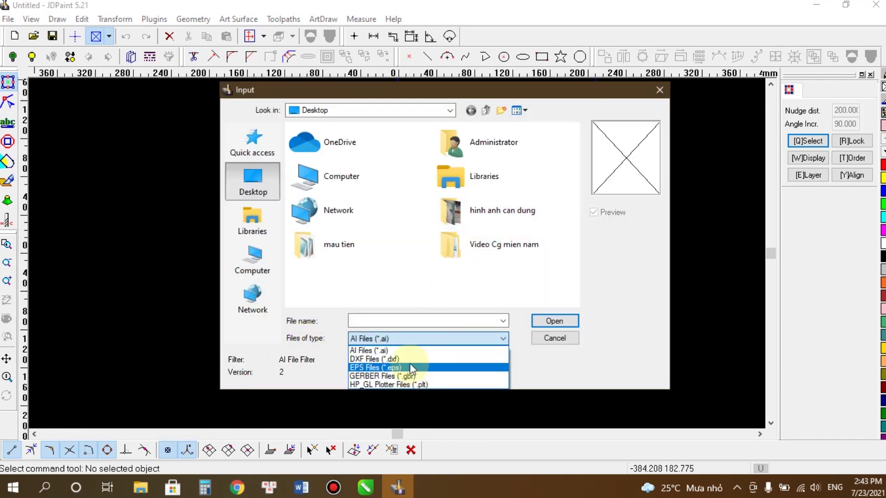
left_click(411, 368)
left_click_drag(575, 187, 570, 283)
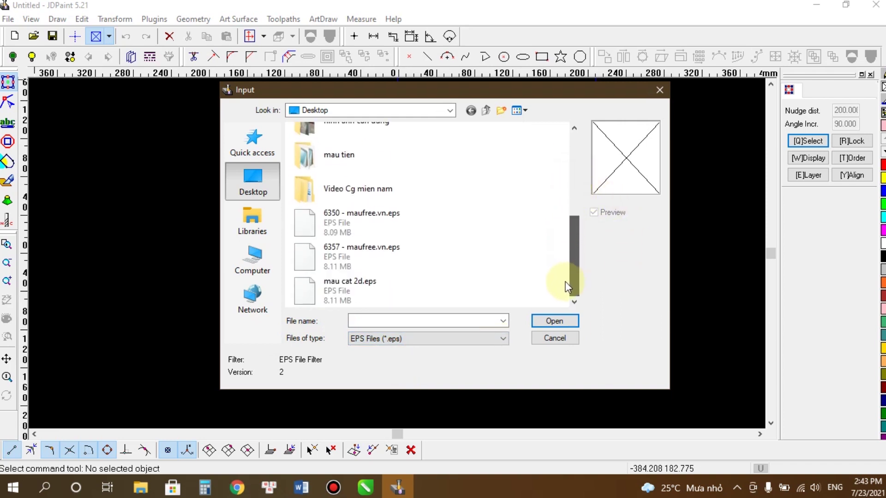
double_click(323, 256)
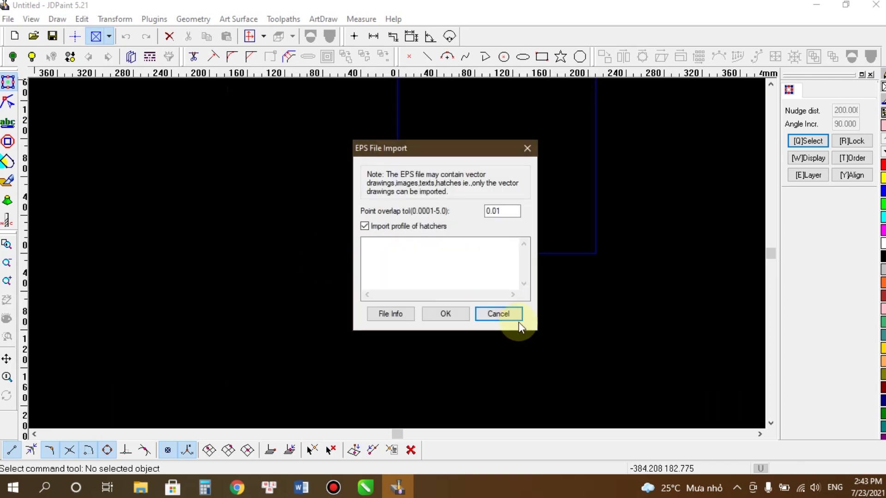
left_click(445, 314)
left_click(339, 227)
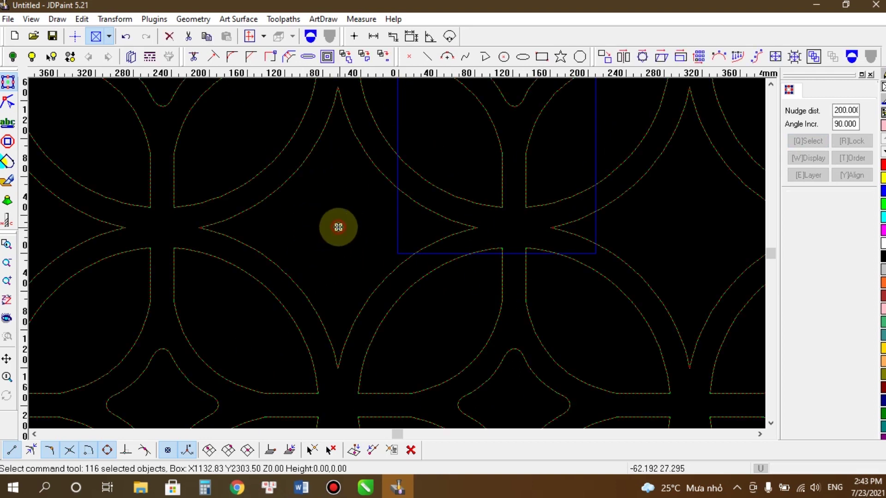
Step: Examine the whole imported pattern and its upper edge, with the objects deselected
scroll(323, 233, "down", 5)
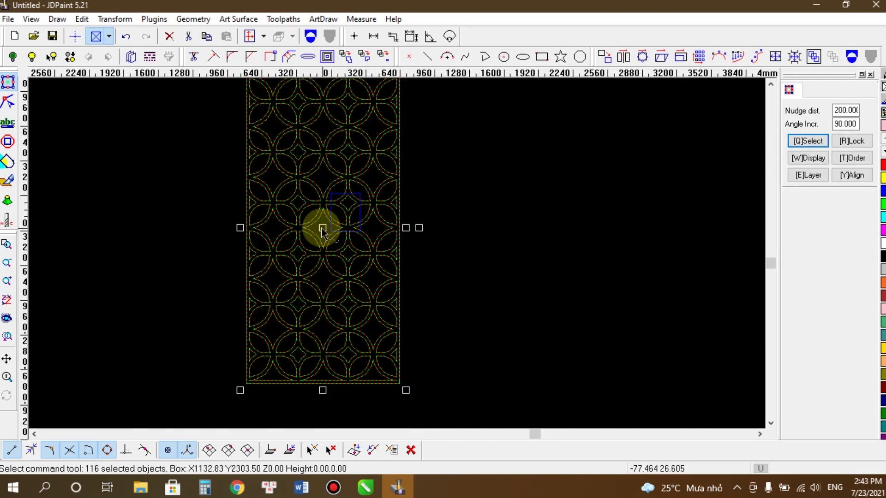
scroll(411, 99, "up", 2)
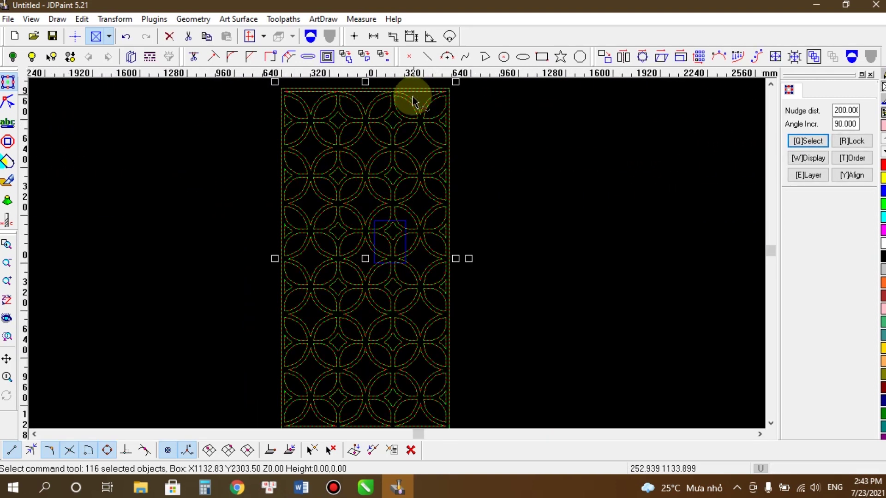
scroll(390, 105, "up", 1)
scroll(393, 108, "down", 1)
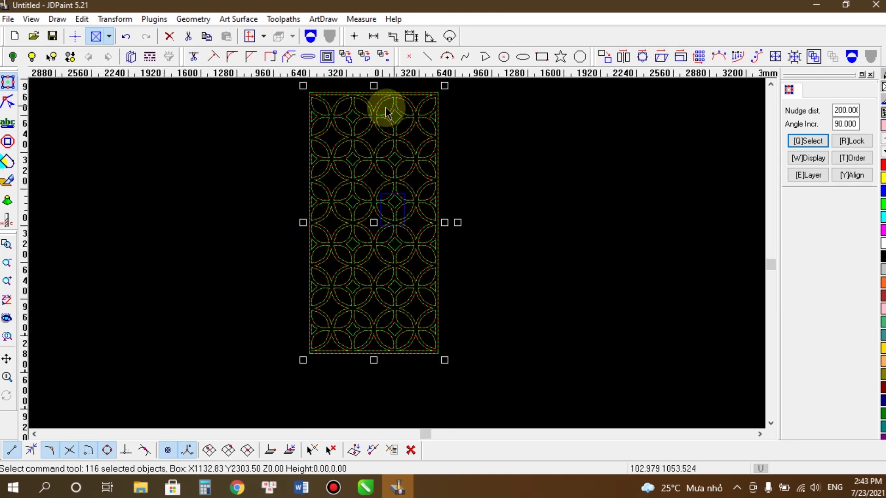
left_click(473, 253)
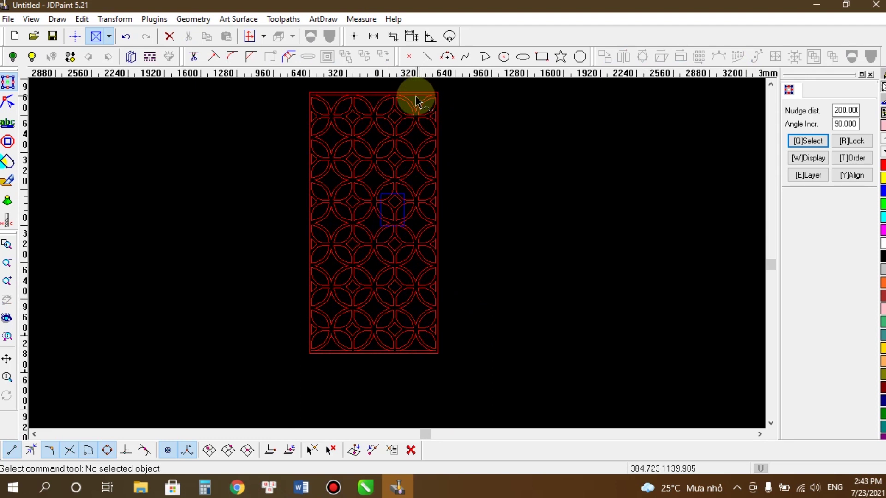
scroll(399, 103, "up", 3)
scroll(331, 111, "up", 4)
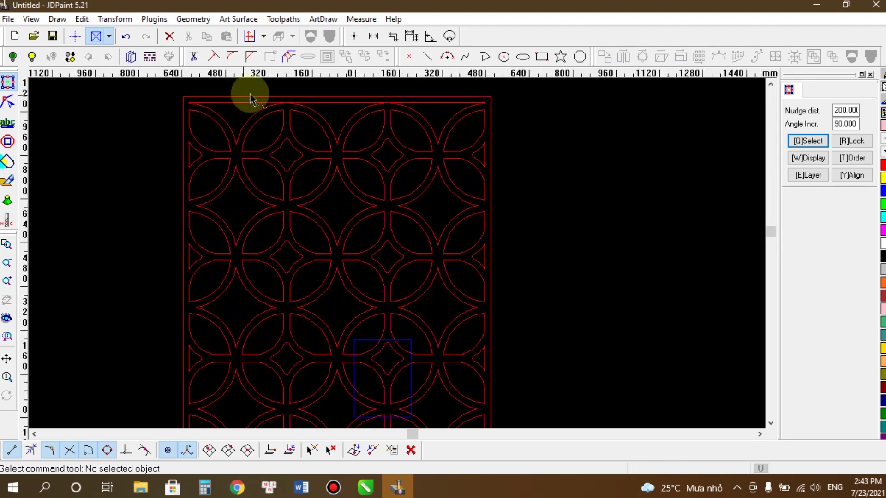
scroll(283, 104, "down", 3)
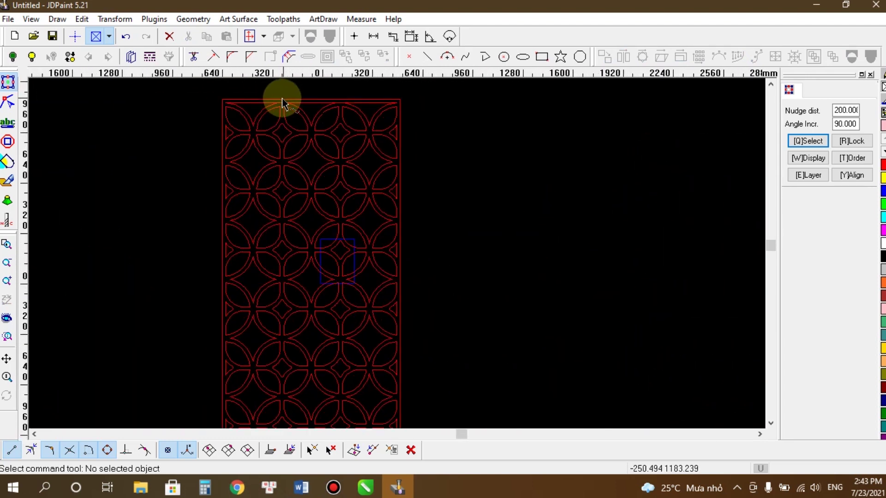
scroll(277, 109, "up", 2)
scroll(290, 115, "down", 2)
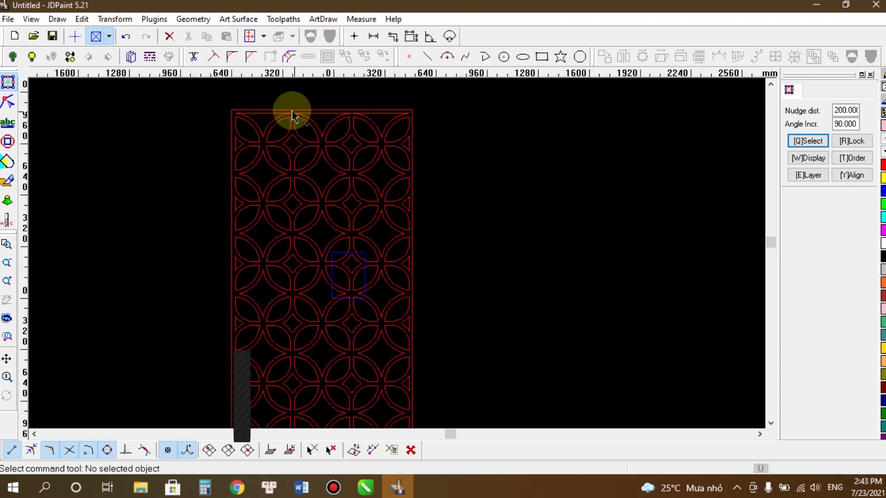
scroll(292, 115, "up", 4)
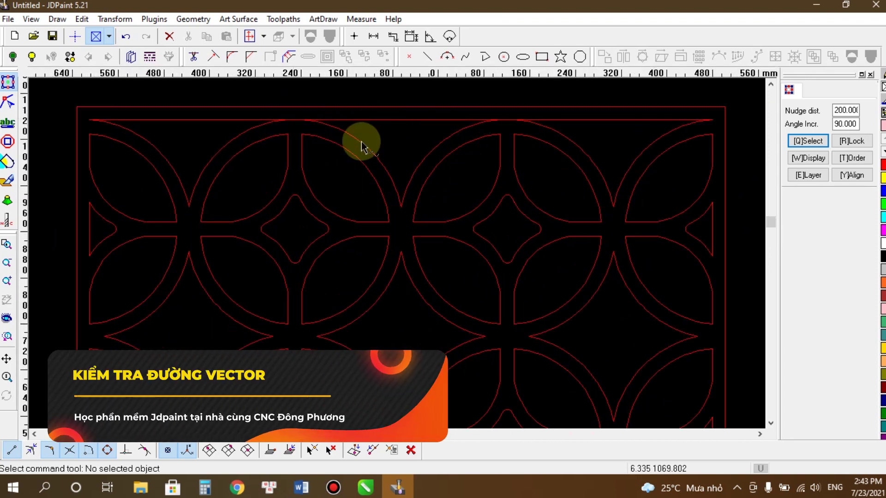
Step: Check the pattern's vector contours by selecting an upper leaf shape and the scalloped contour along the upper border, ending with nothing selected
left_click(241, 151)
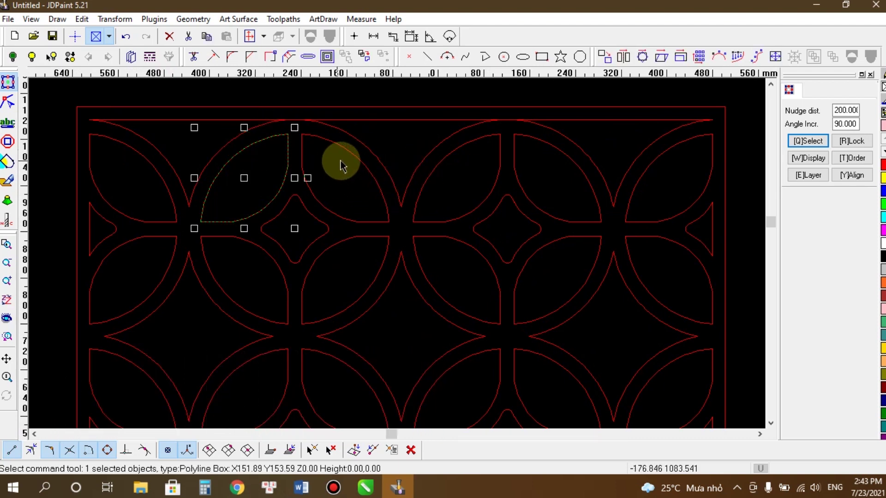
scroll(305, 127, "down", 3)
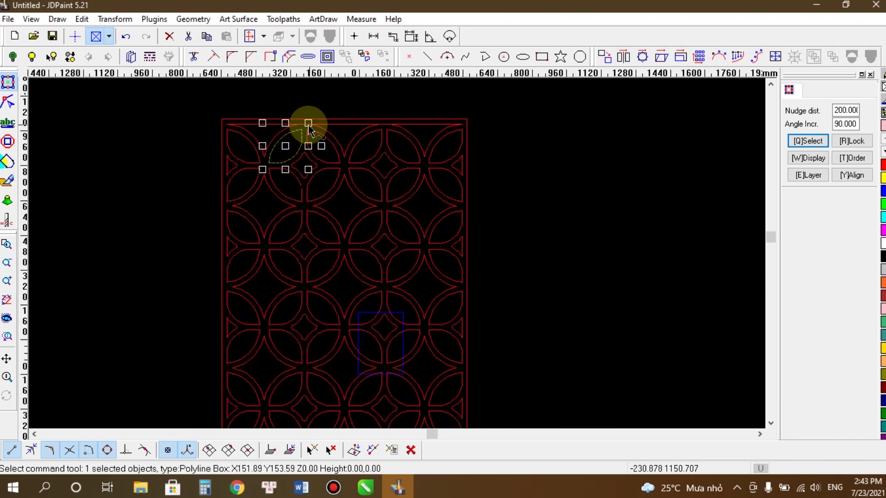
scroll(310, 131, "down", 3)
scroll(307, 139, "up", 5)
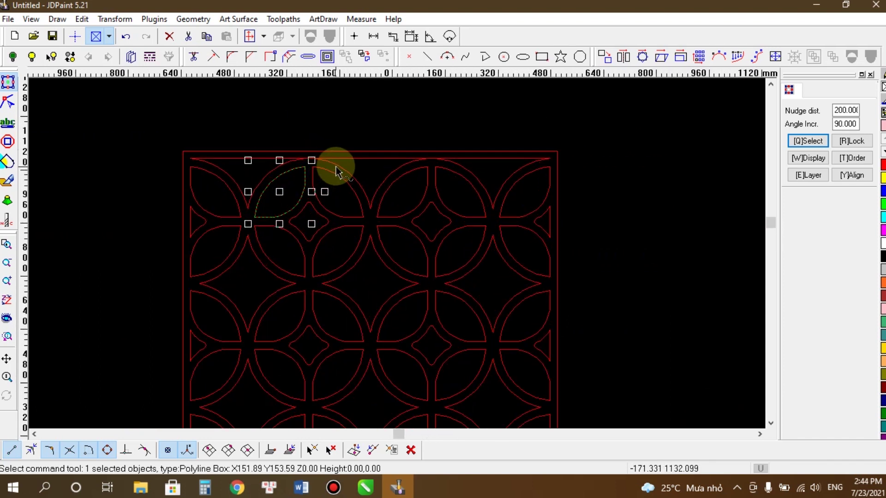
scroll(342, 169, "up", 2)
left_click(352, 159)
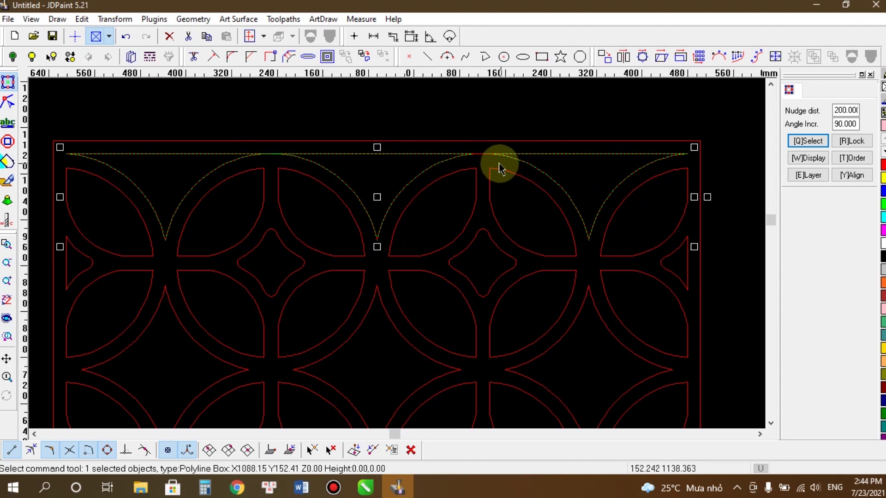
left_click(294, 126)
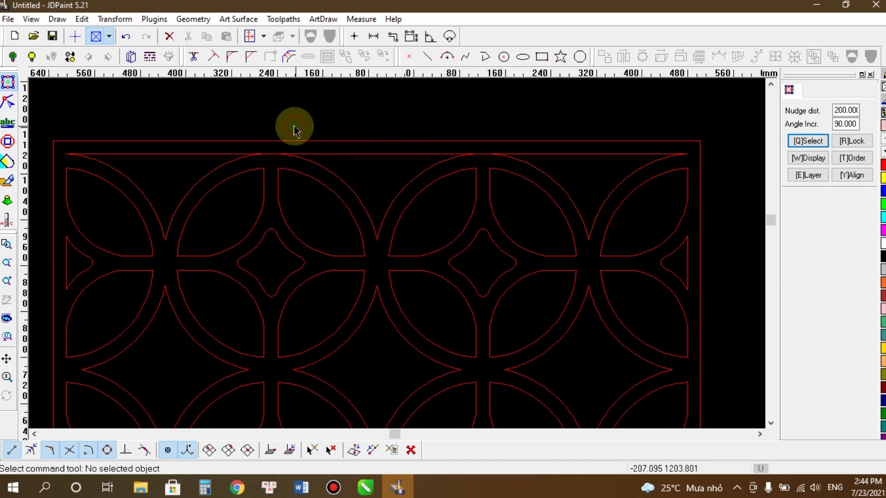
scroll(263, 132, "down", 2)
scroll(356, 124, "up", 3)
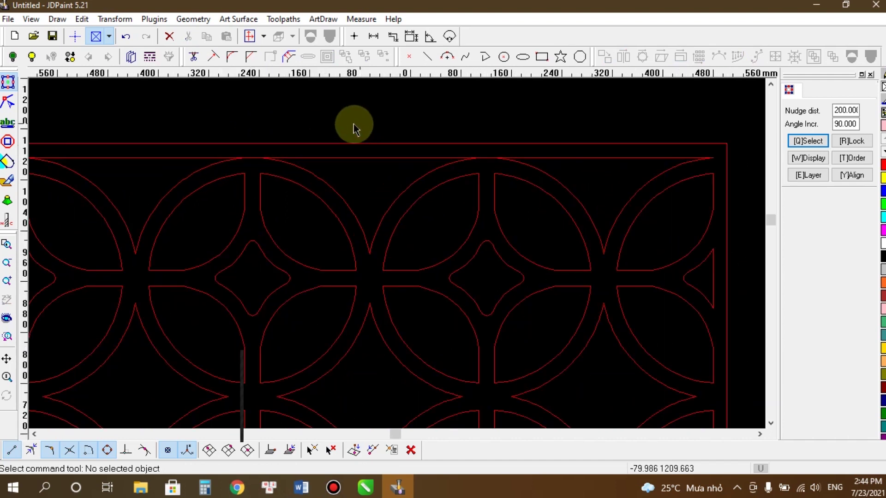
Step: With orthogonal mode on, draw two vertical endpoint lines from the upper leaf corners of the left circle up past the outer border
left_click(428, 57)
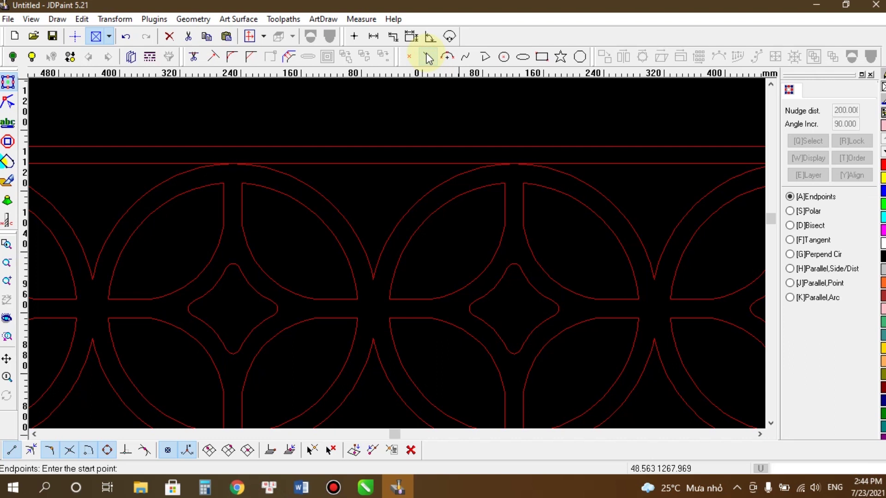
left_click(74, 37)
left_click(223, 182)
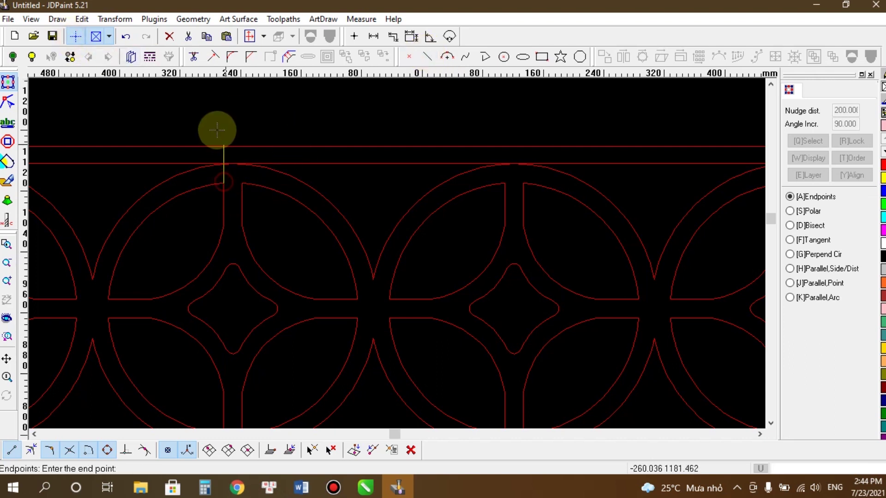
left_click(217, 130)
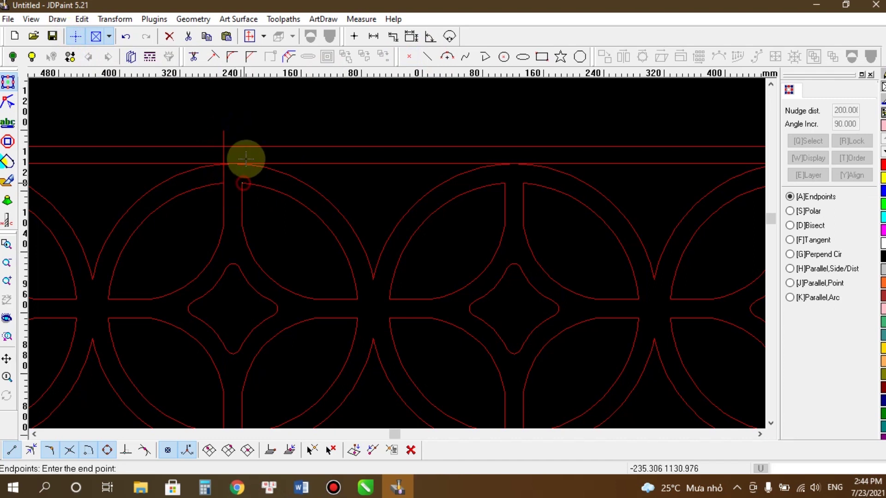
left_click(258, 134)
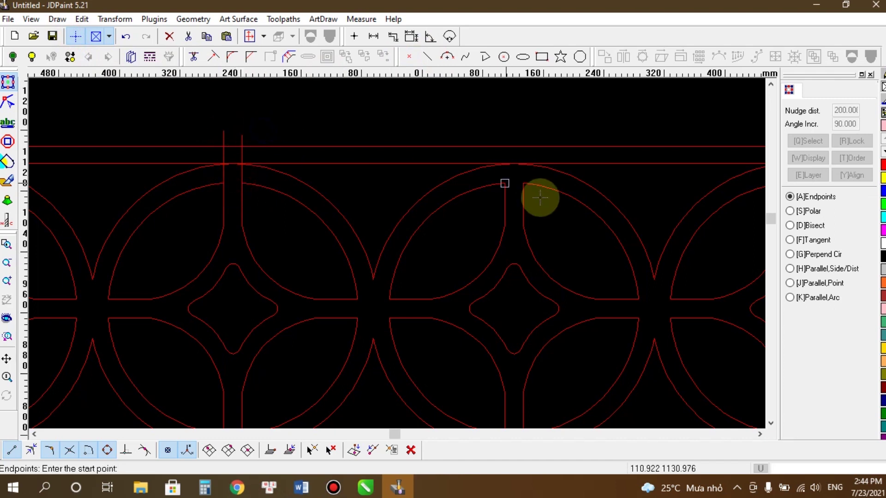
Step: Draw two more vertical lines from the upper leaf corners of the right circle past the outer border, and end the Line tool
left_click(504, 183)
left_click(507, 125)
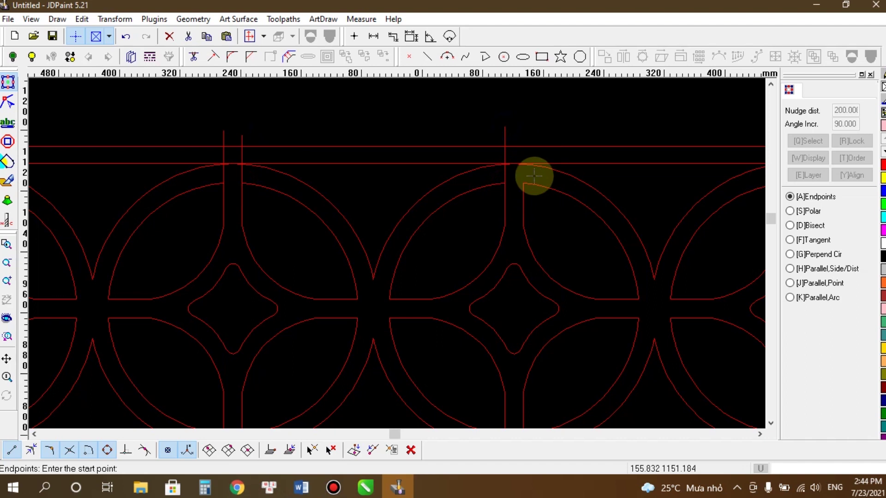
left_click(523, 183)
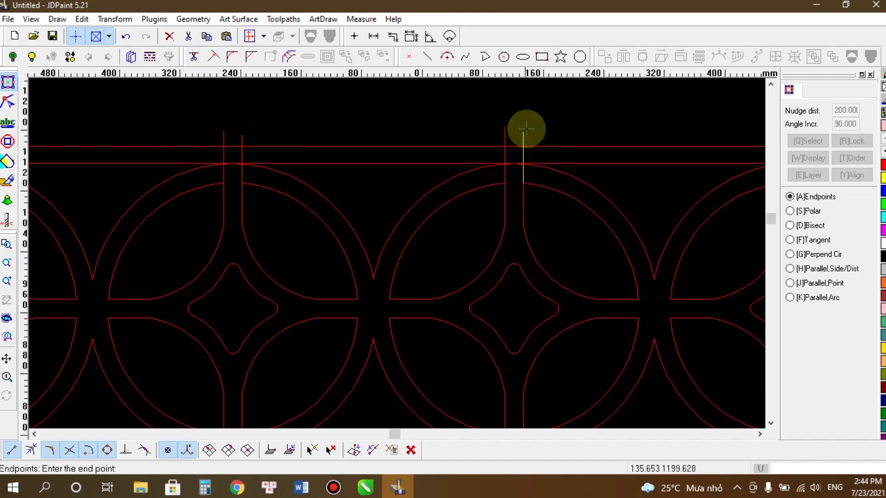
right_click(551, 125)
left_click(295, 223)
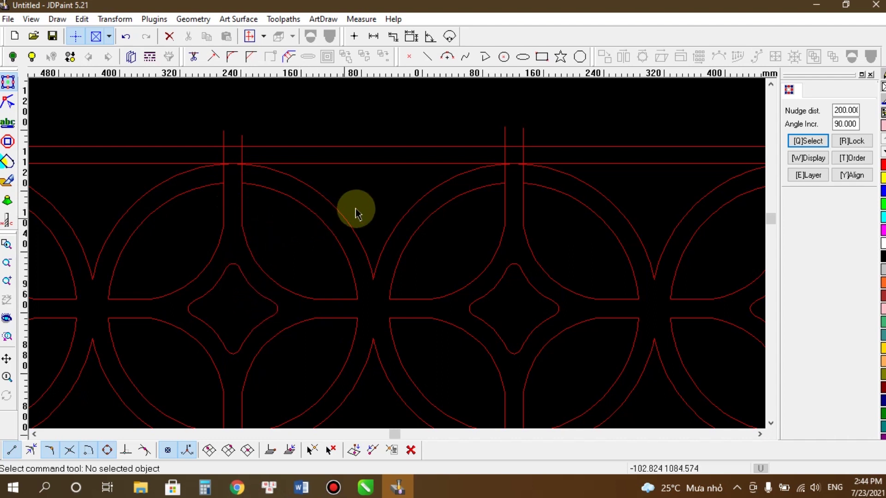
Step: Curve-trim the scalloped upper contour between the right pair of vertical lines, using the contour and all four lines as boundaries
scroll(358, 209, "down", 5)
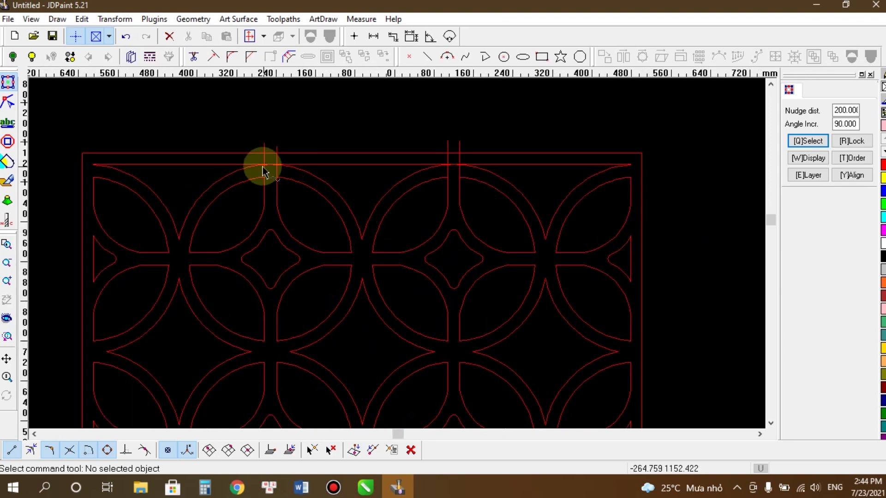
left_click(82, 19)
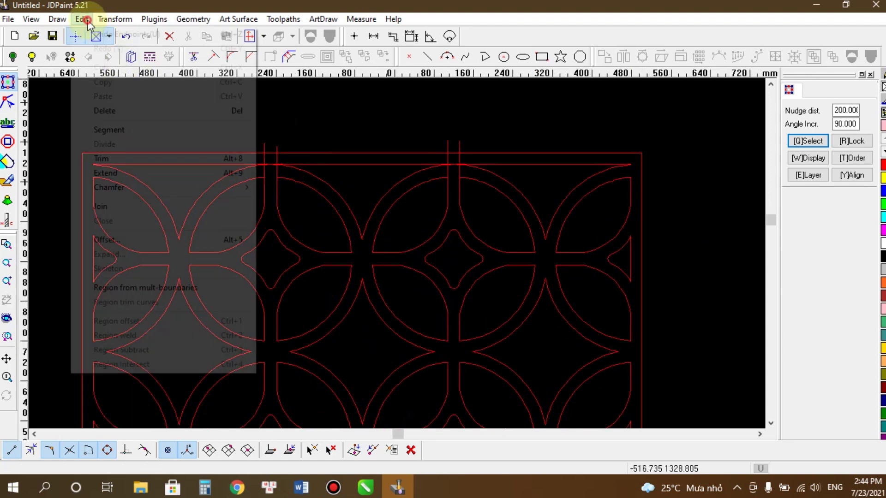
left_click(122, 158)
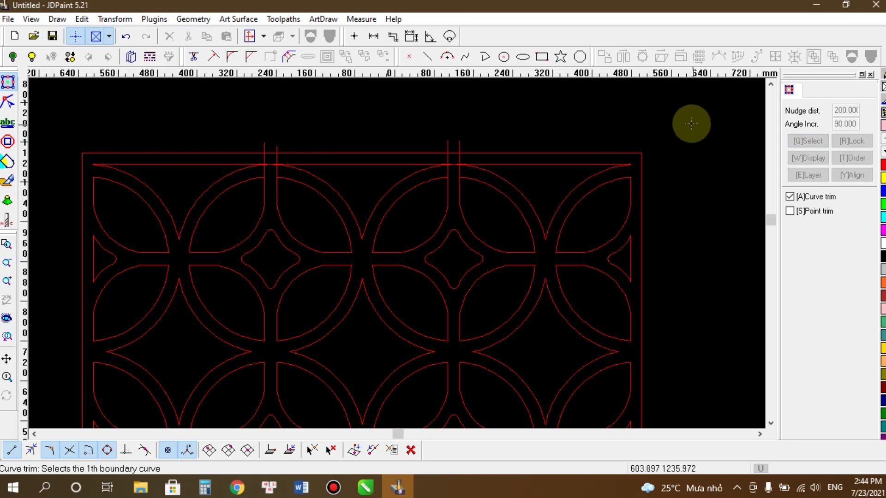
scroll(319, 159, "up", 1)
scroll(297, 168, "down", 1)
scroll(251, 154, "up", 1)
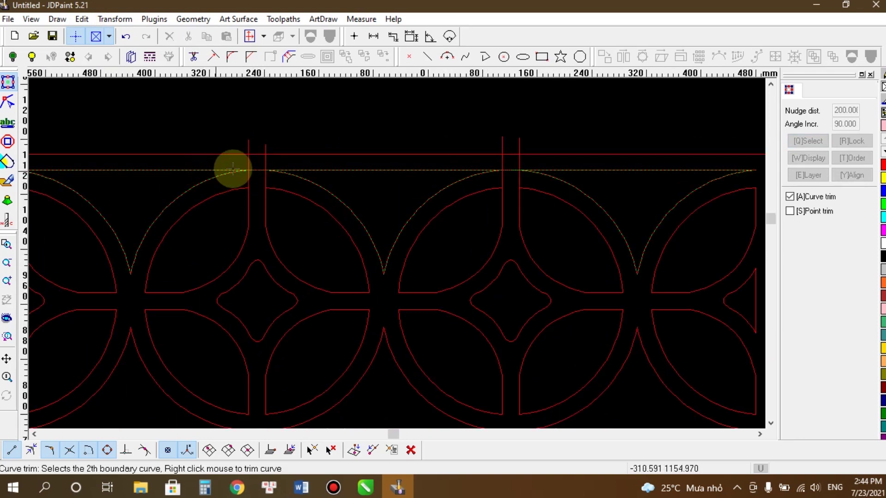
left_click(248, 162)
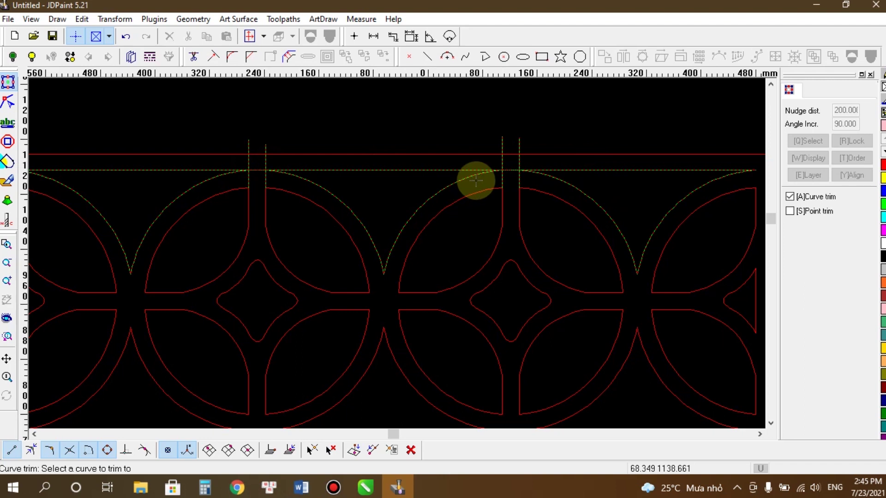
scroll(506, 174, "up", 4)
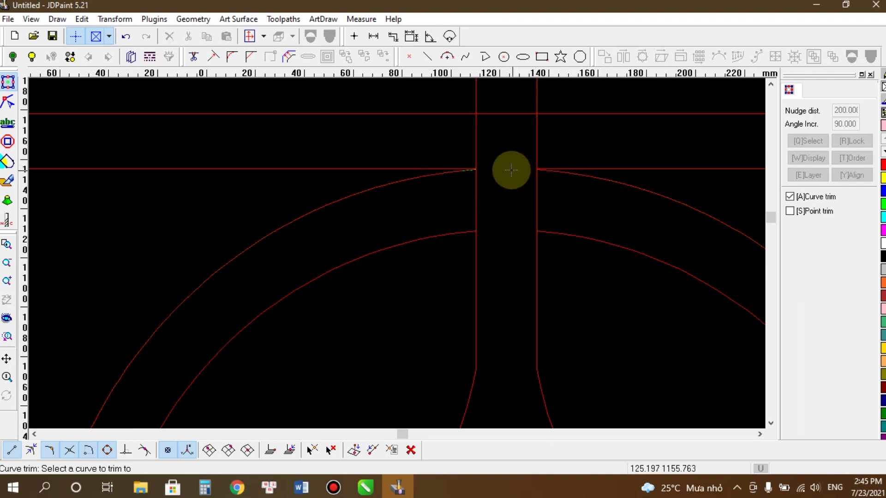
Step: Curve-trim the scalloped upper contour between the left pair of vertical lines, and end the trim command
scroll(511, 170, "down", 3)
middle_click_drag(511, 168, 204, 173)
scroll(206, 161, "up", 3)
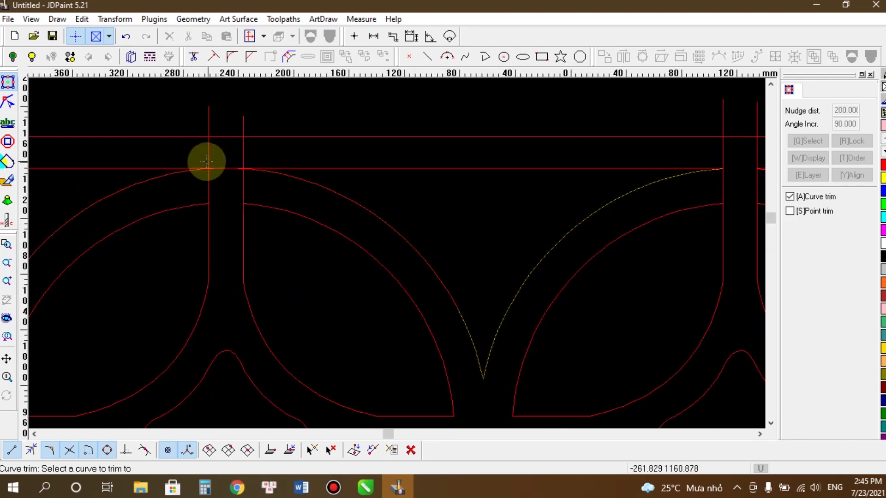
scroll(206, 161, "up", 1)
left_click(239, 171)
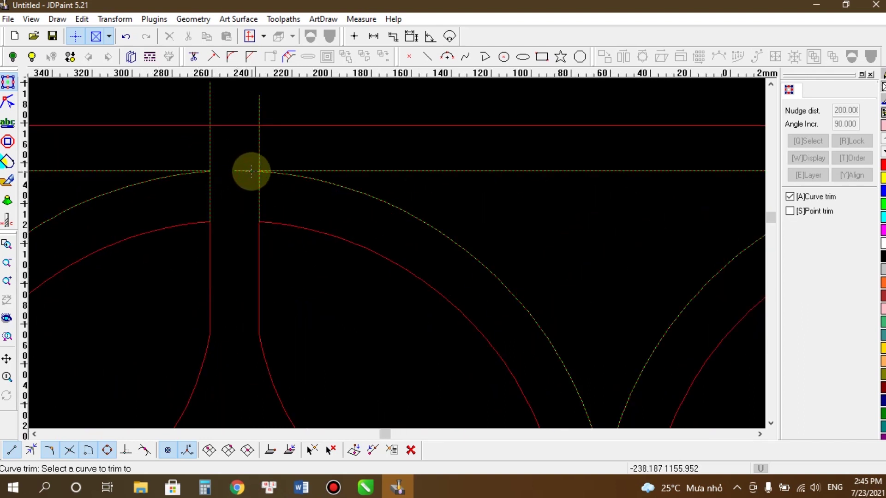
right_click(246, 166)
Step: Delete both pairs of vertical helper lines above the left and right circles
scroll(244, 167, "down", 2)
left_click_drag(265, 157, 205, 150)
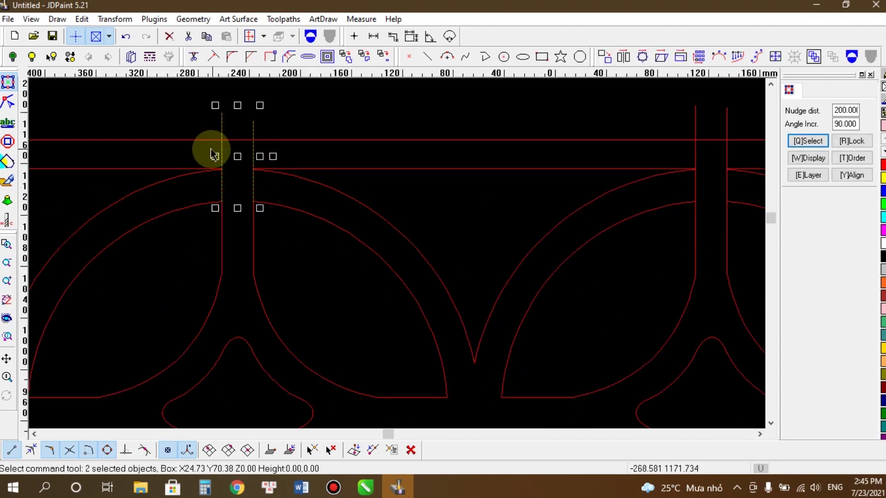
key("Delete")
left_click_drag(740, 151, 653, 152)
key("Delete")
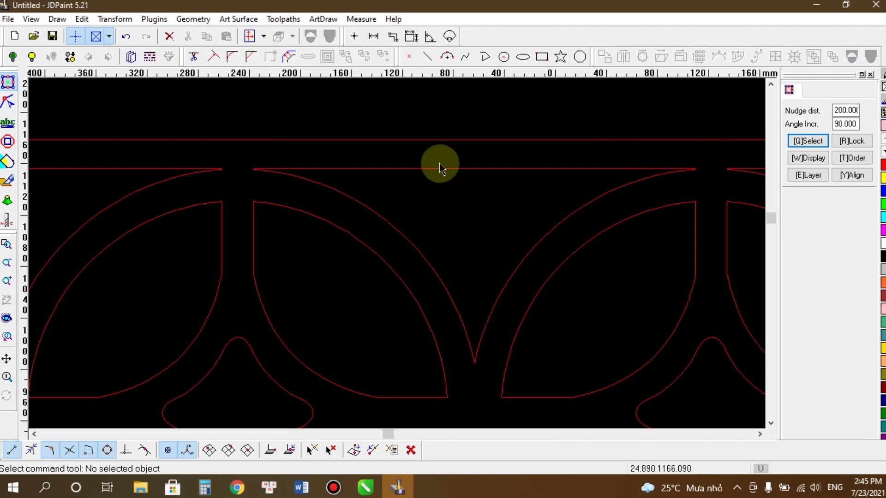
Step: With orthogonal mode off, draw short endpoint lines closing the contour ends on both sides of the left circle's upper gap
scroll(217, 178, "up", 2)
scroll(217, 177, "up", 3)
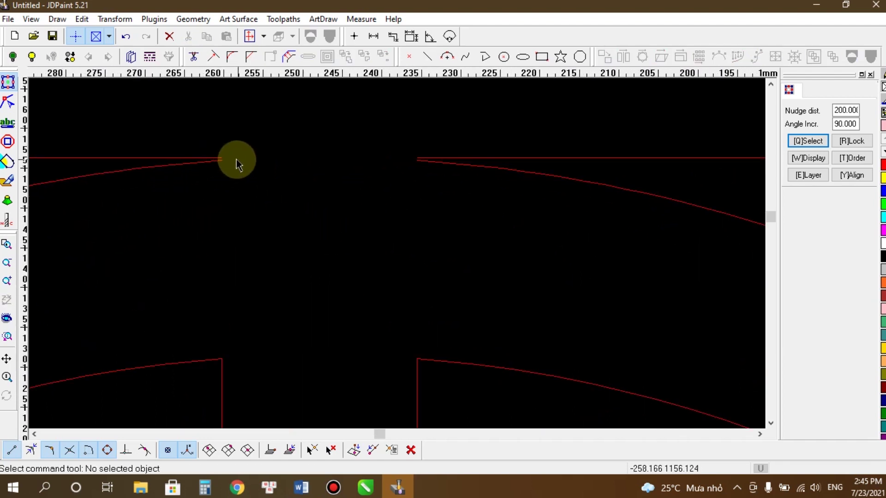
scroll(233, 164, "up", 2)
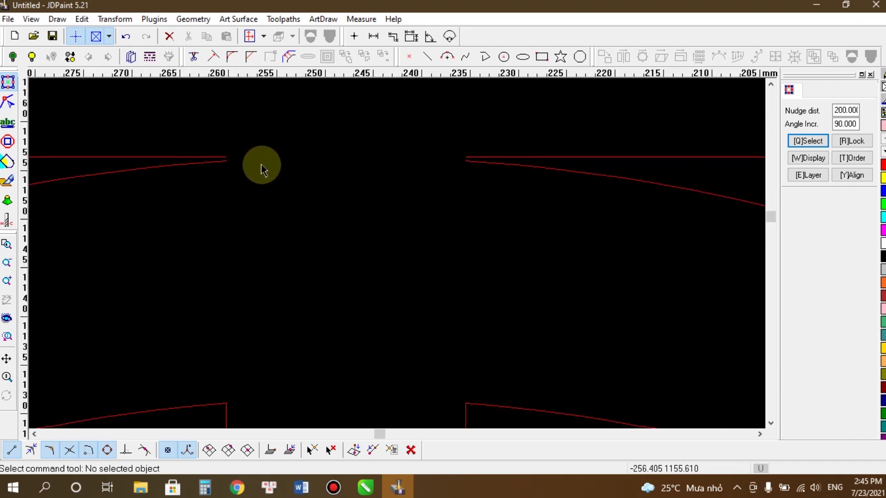
left_click(74, 41)
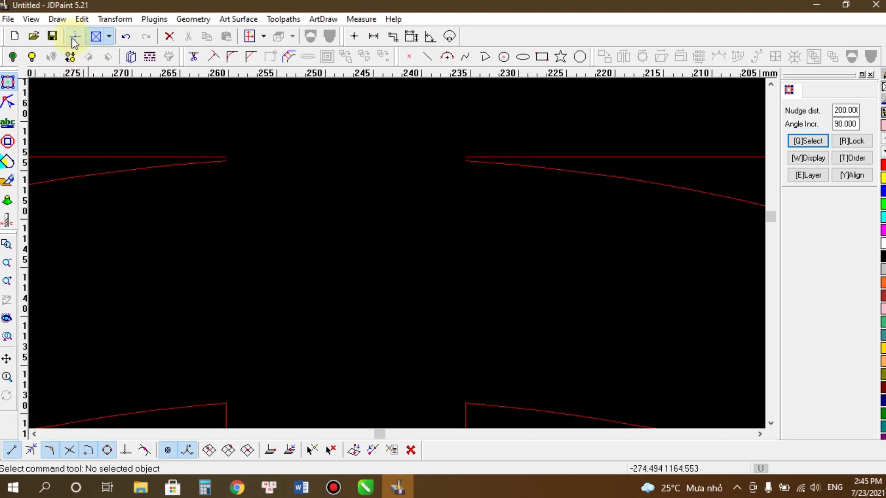
left_click(429, 57)
scroll(217, 165, "up", 4)
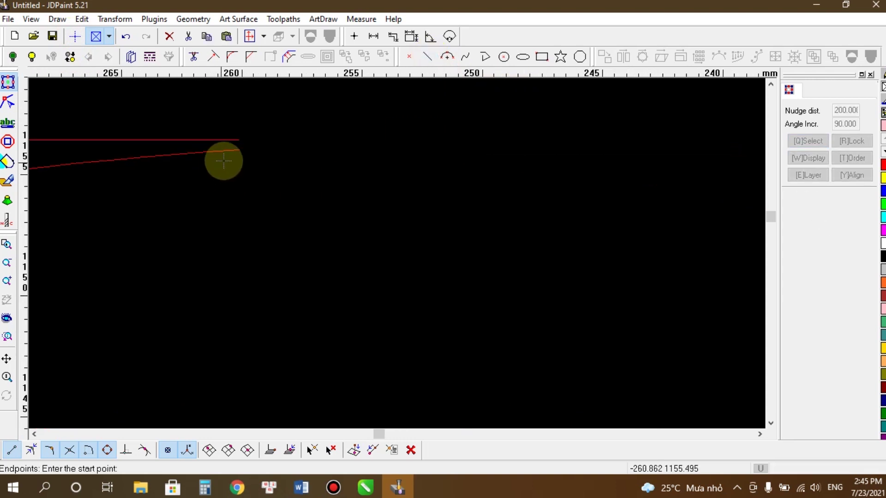
left_click(247, 143)
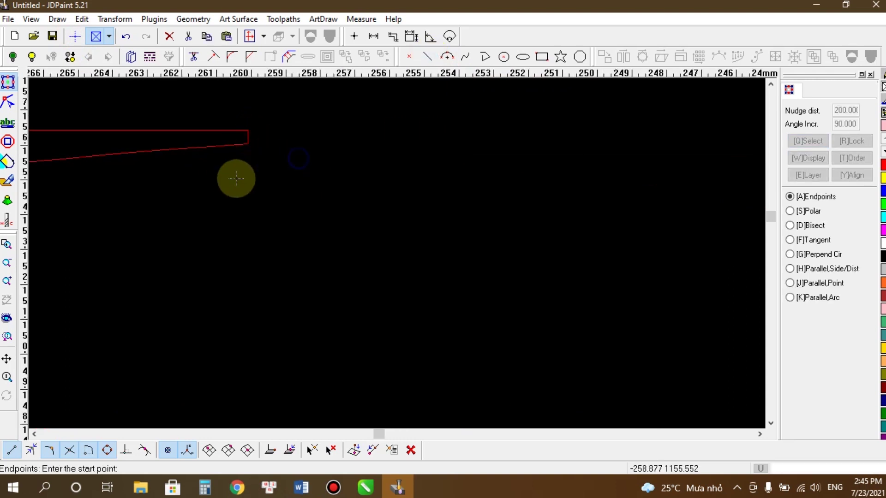
scroll(186, 180, "down", 3)
scroll(539, 159, "up", 3)
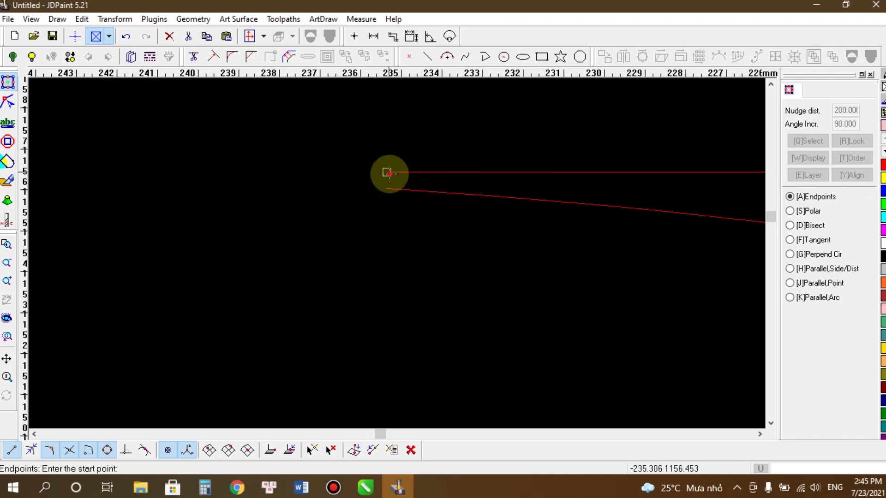
left_click(386, 189)
scroll(300, 185, "down", 3)
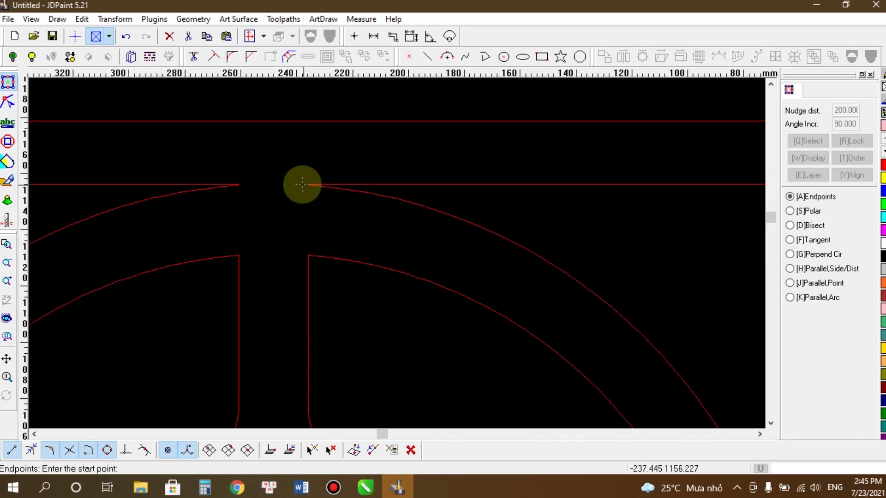
Step: Draw two short endpoint lines closing the contour ends on both sides of the right circle's upper gap, and end the Line tool
scroll(323, 180, "down", 3)
scroll(494, 204, "up", 4)
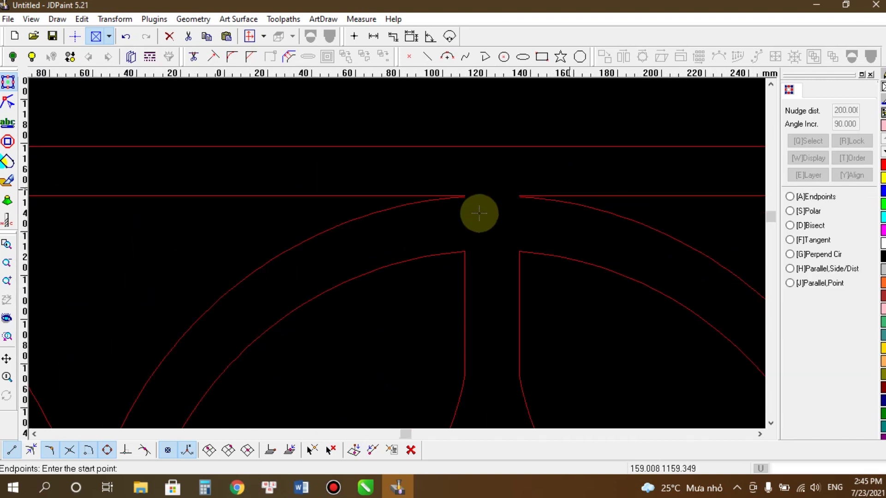
scroll(438, 219, "up", 2)
scroll(454, 192, "up", 2)
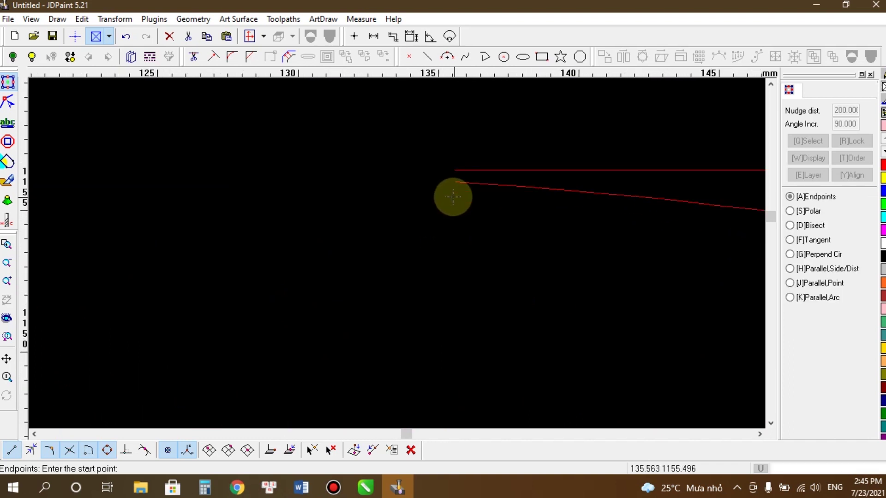
left_click(455, 182)
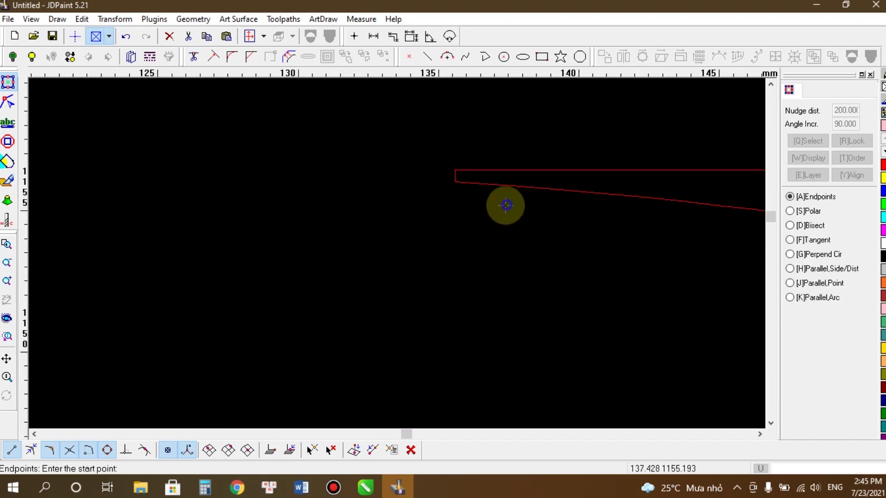
scroll(228, 228, "down", 4)
scroll(244, 214, "up", 2)
scroll(244, 214, "up", 2)
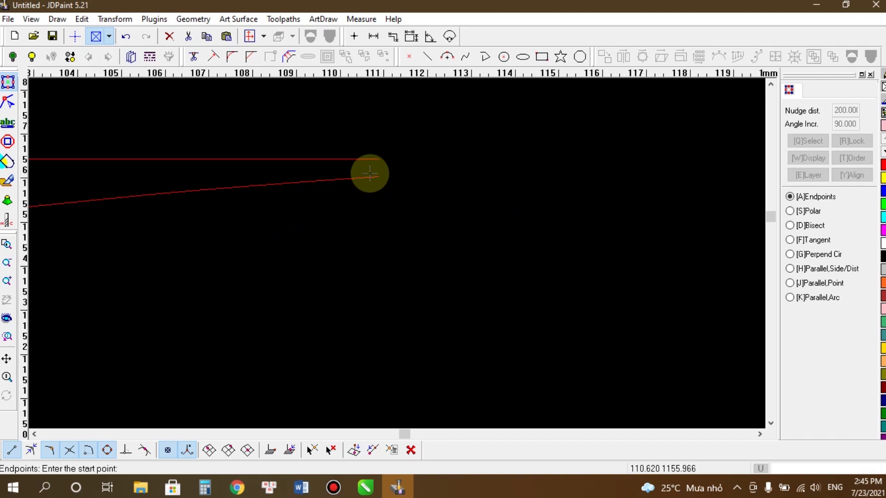
left_click(378, 176)
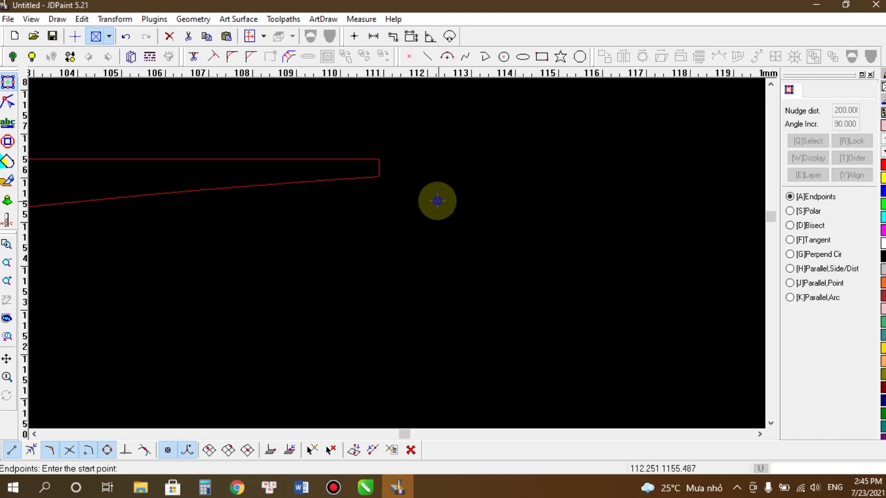
right_click(411, 217)
Step: Examine the closed contour ends at both gaps along the upper border
scroll(435, 174, "down", 5)
scroll(423, 172, "down", 4)
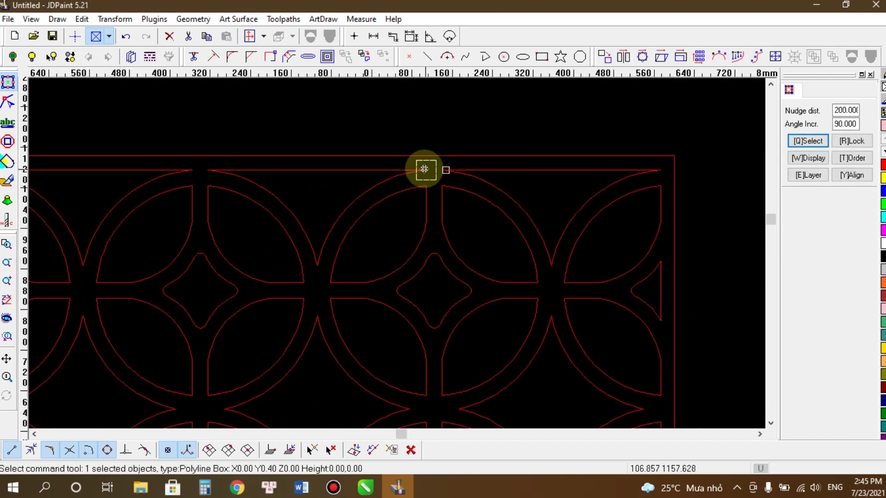
scroll(292, 171, "up", 2)
scroll(245, 173, "up", 3)
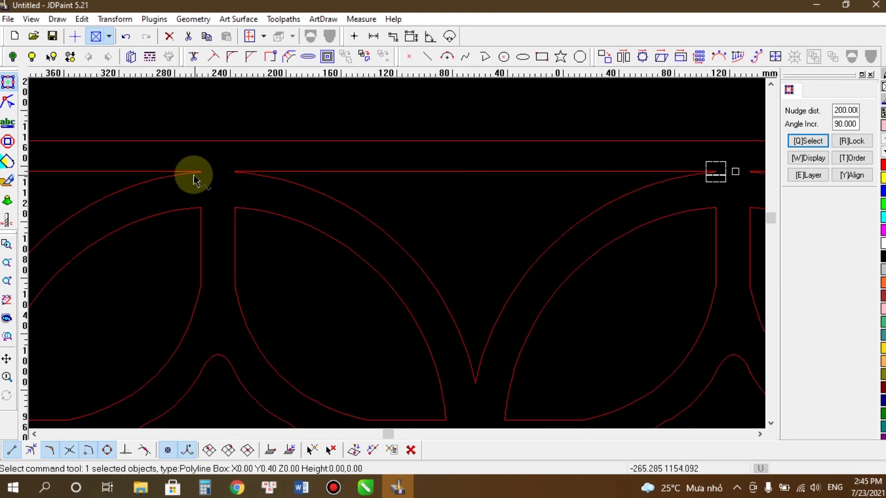
scroll(236, 171, "down", 2)
scroll(239, 171, "down", 1)
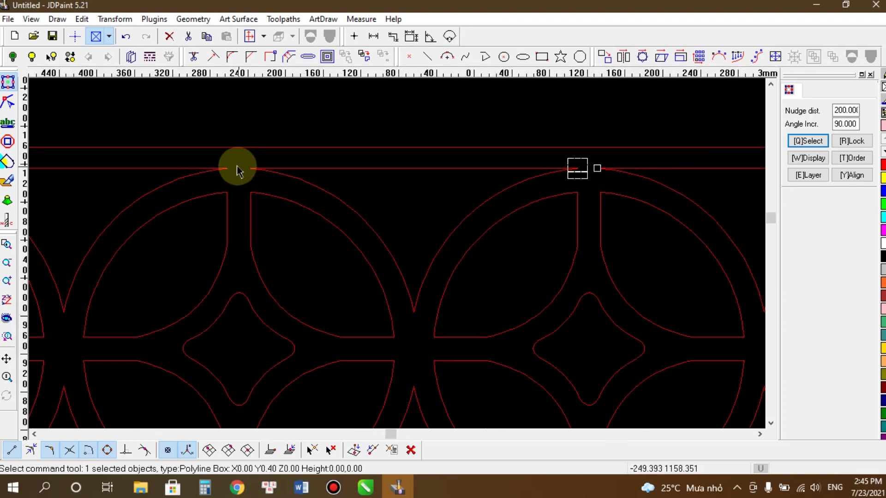
scroll(245, 172, "down", 1)
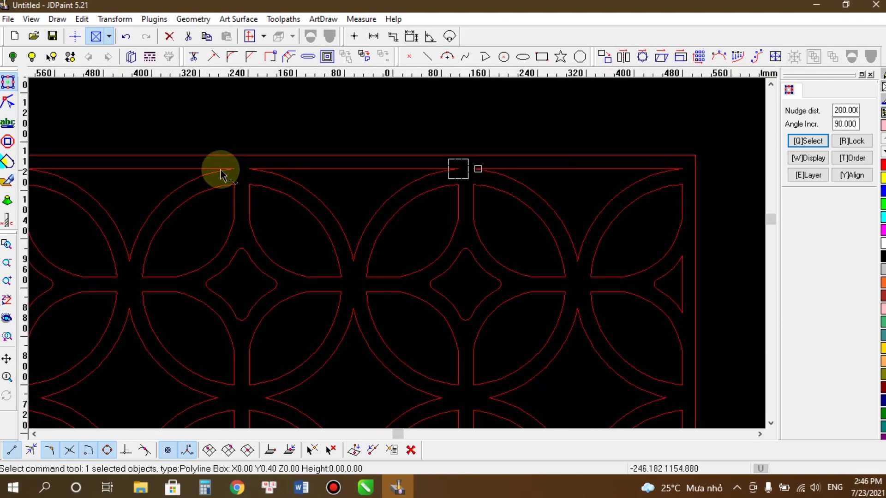
scroll(151, 172, "down", 1)
scroll(119, 168, "up", 1)
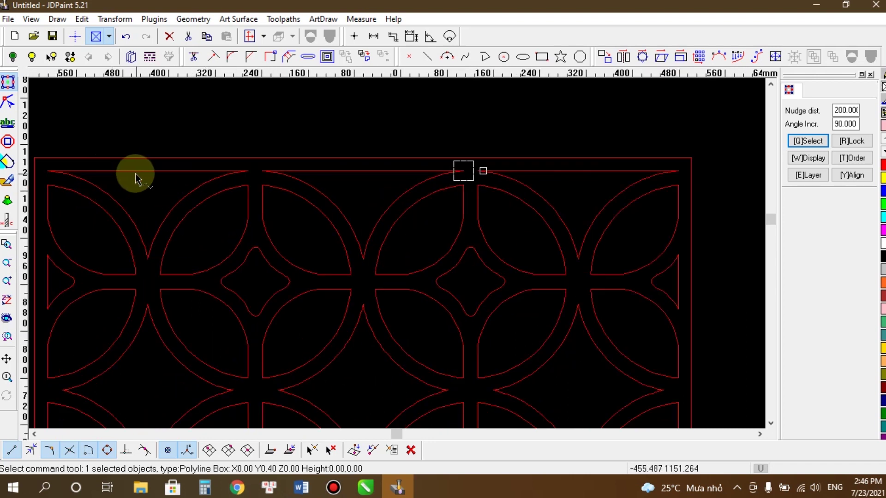
Step: Auto-join the segments of the three scalloped contours along the upper border, and end the join command
left_click(82, 20)
left_click(104, 206)
scroll(181, 174, "up", 1)
scroll(175, 177, "up", 1)
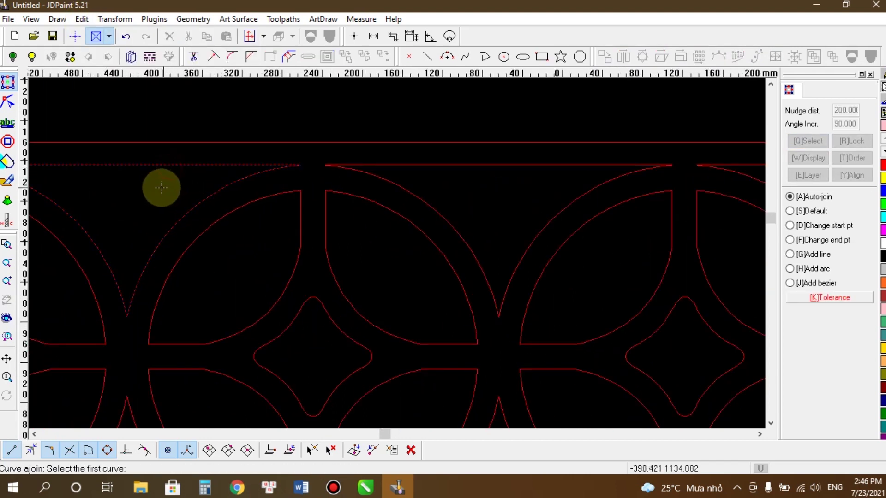
scroll(160, 190, "down", 2)
left_click(301, 178)
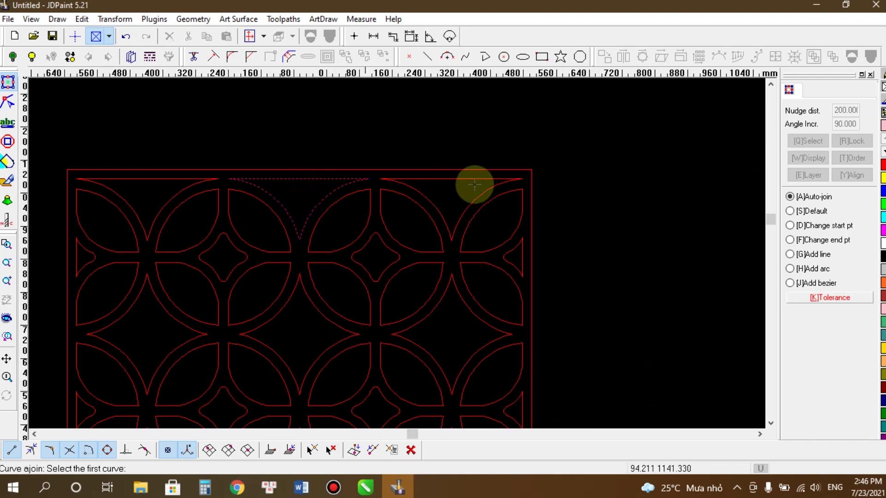
left_click(442, 179)
scroll(462, 181, "up", 3)
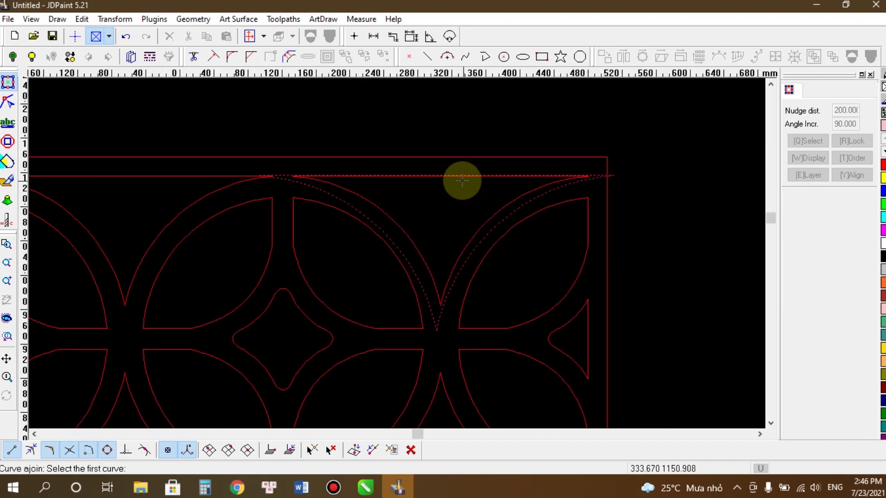
scroll(459, 182, "down", 3)
right_click(363, 142)
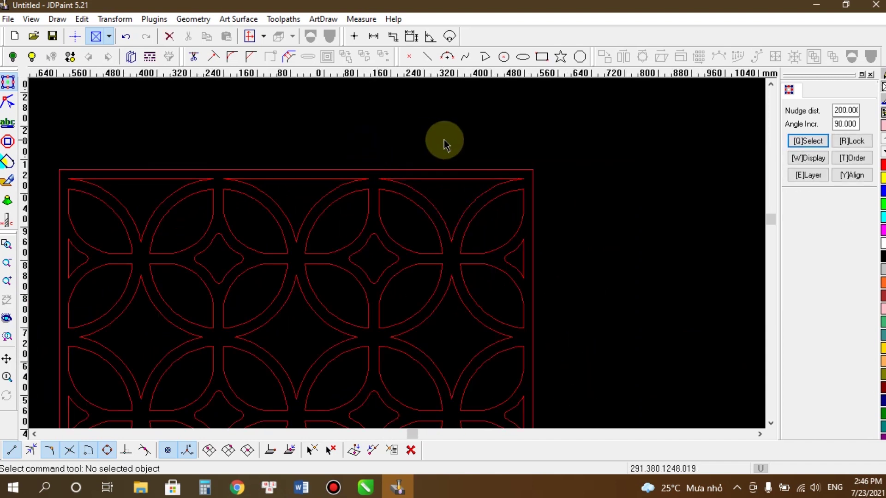
scroll(431, 140, "down", 5)
scroll(419, 190, "up", 3)
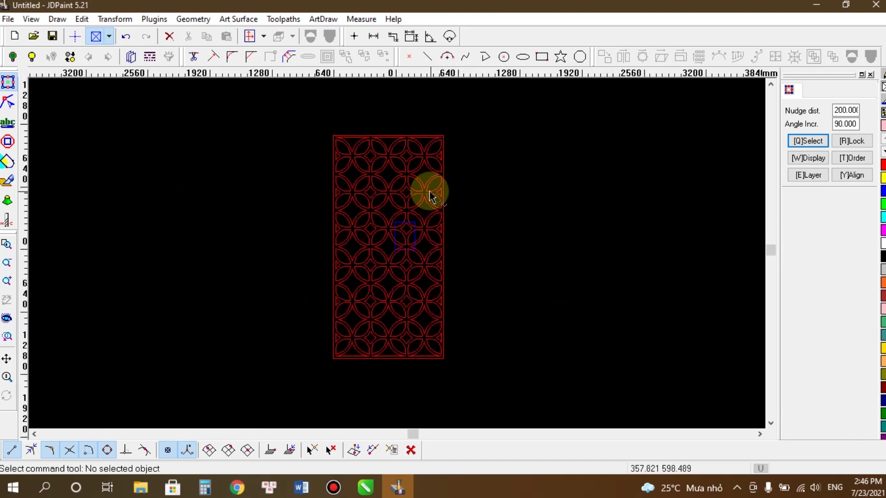
scroll(359, 164, "down", 3)
scroll(359, 169, "up", 2)
scroll(419, 174, "down", 3)
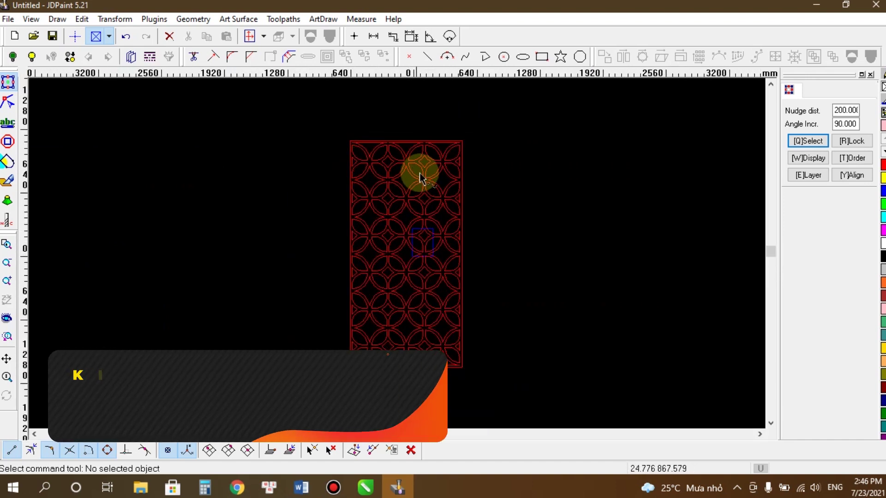
scroll(382, 174, "up", 2)
scroll(368, 176, "down", 2)
scroll(423, 210, "up", 2)
scroll(422, 210, "up", 1)
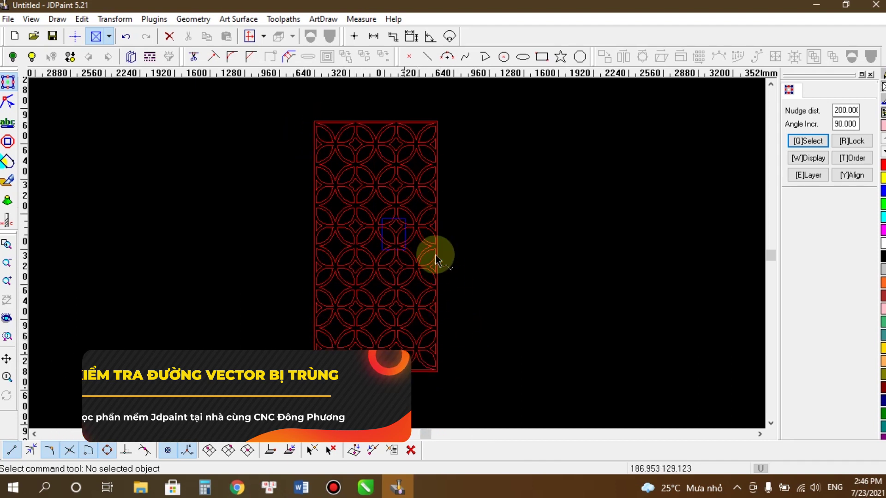
Step: Select the whole pattern, examine its highlighted contours for duplicate vectors, and clear the selection
left_click_drag(479, 387, 168, 95)
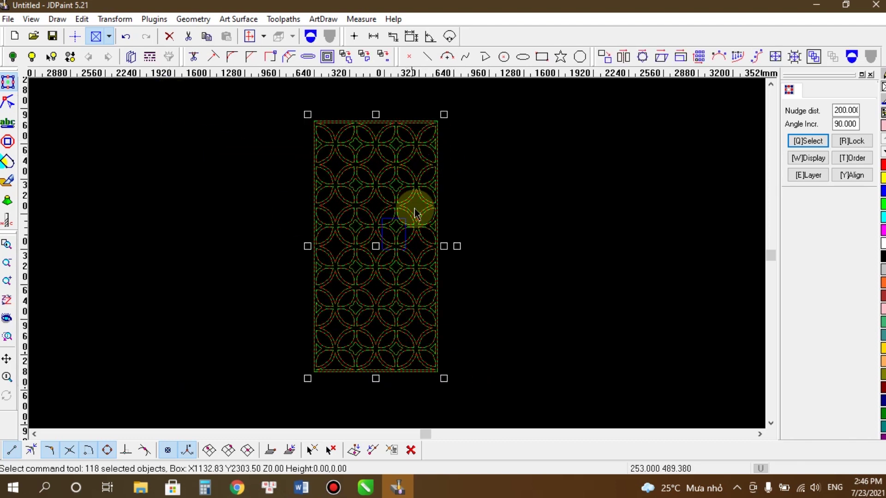
scroll(379, 214, "up", 5)
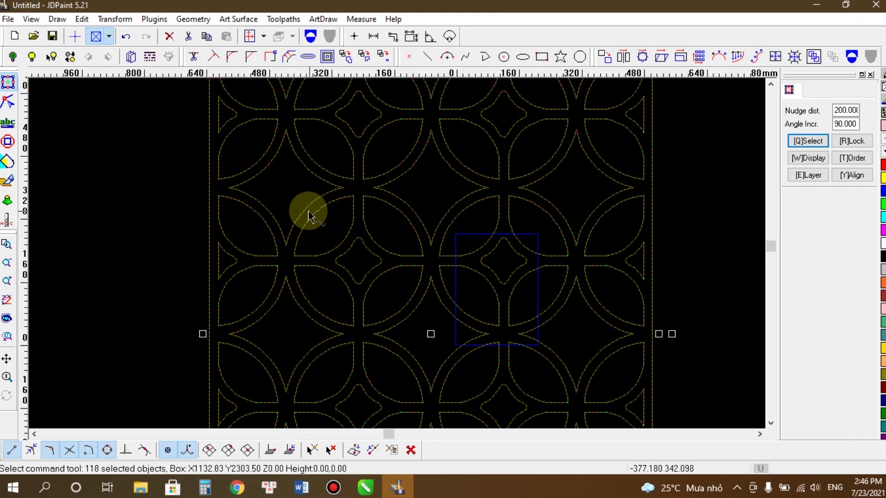
scroll(308, 214, "down", 5)
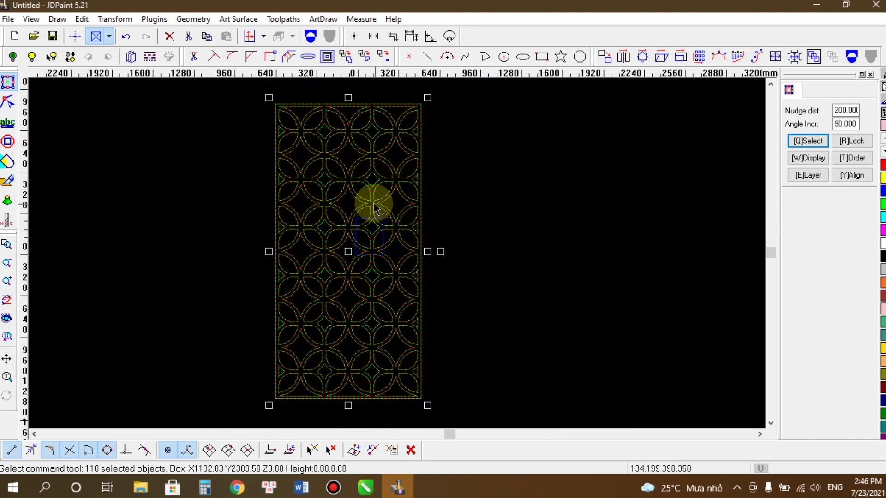
left_click(480, 177)
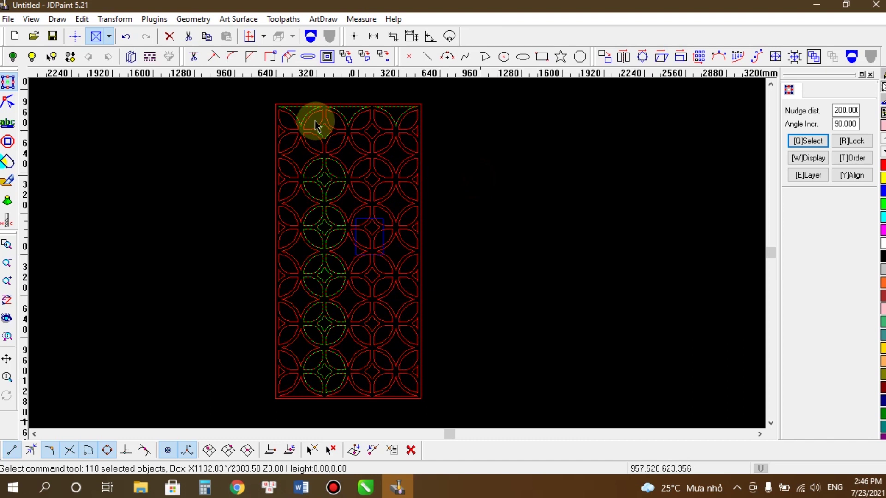
Step: Copy the four leaves and central star of the uppermost complete circle in the second column and paste them in place
scroll(317, 109, "up", 4)
left_click_drag(396, 257, 297, 162)
key("ctrl+c")
scroll(296, 168, "down", 5)
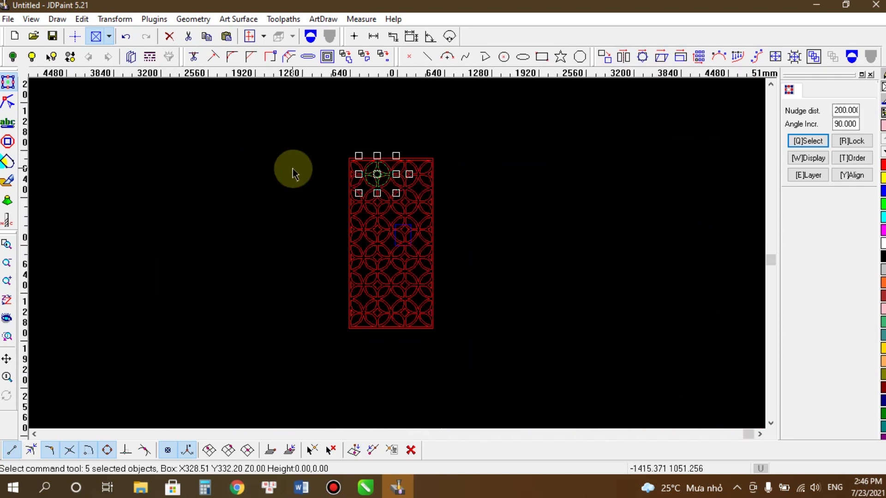
Step: Select the whole pattern and examine how the motif with overlapping vectors is highlighted compared with the rest
left_click(527, 247)
key("ctrl+a")
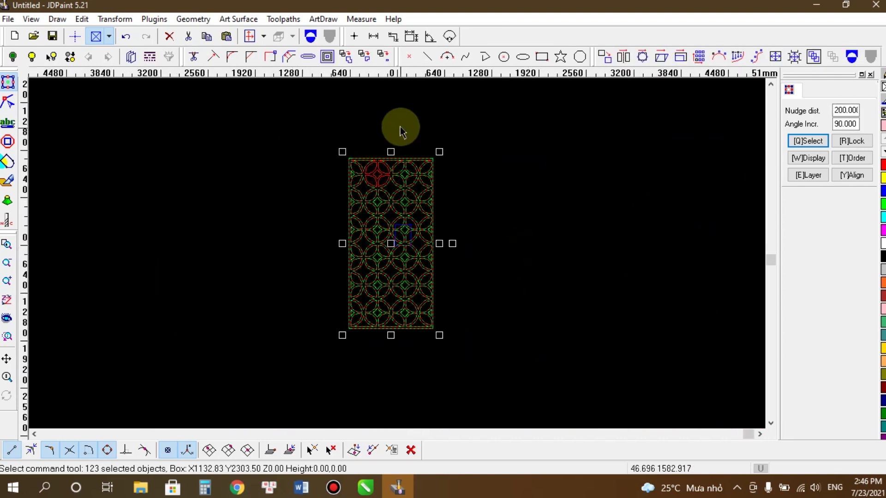
scroll(389, 140, "up", 5)
scroll(323, 162, "down", 2)
scroll(316, 178, "up", 2)
scroll(291, 179, "up", 2)
scroll(205, 181, "down", 1)
scroll(347, 160, "down", 2)
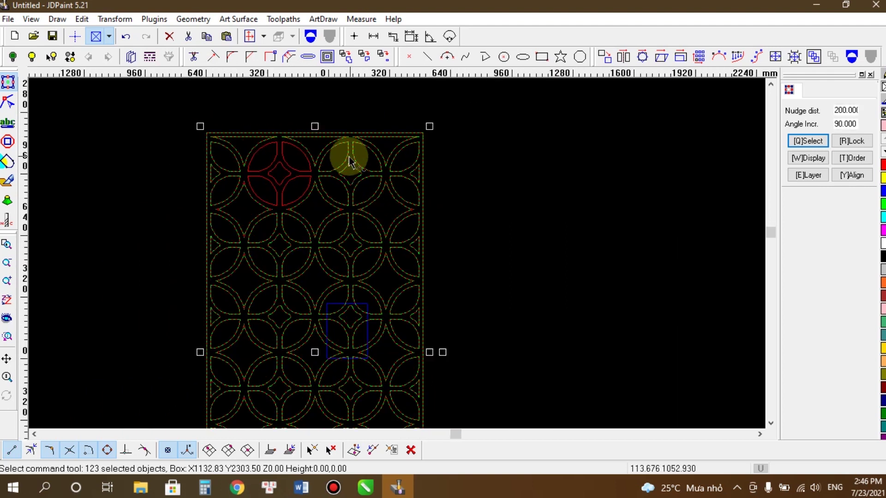
Step: Delete the duplicate vectors of the four leaves and central star in the uppermost complete circle of the second column
scroll(332, 174, "down", 1)
scroll(326, 174, "up", 1)
scroll(326, 174, "down", 2)
scroll(326, 177, "up", 5)
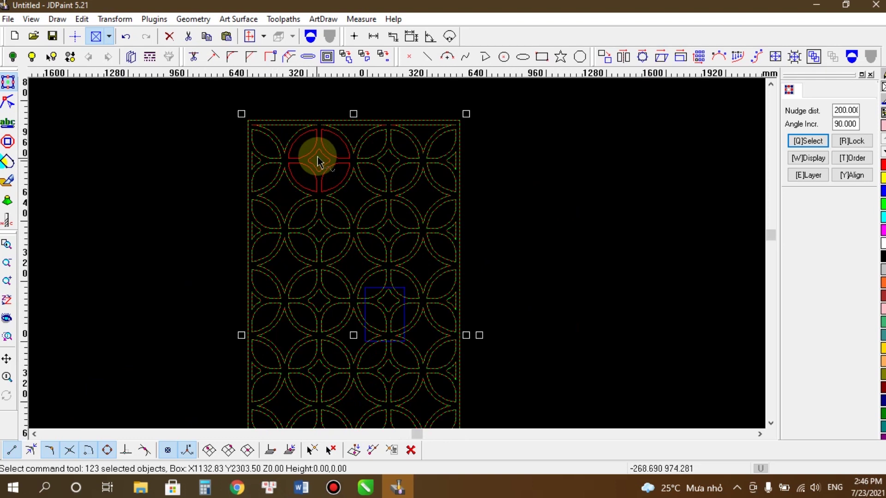
scroll(322, 197, "down", 2)
left_click(356, 104)
scroll(320, 129, "up", 1)
left_click(336, 184)
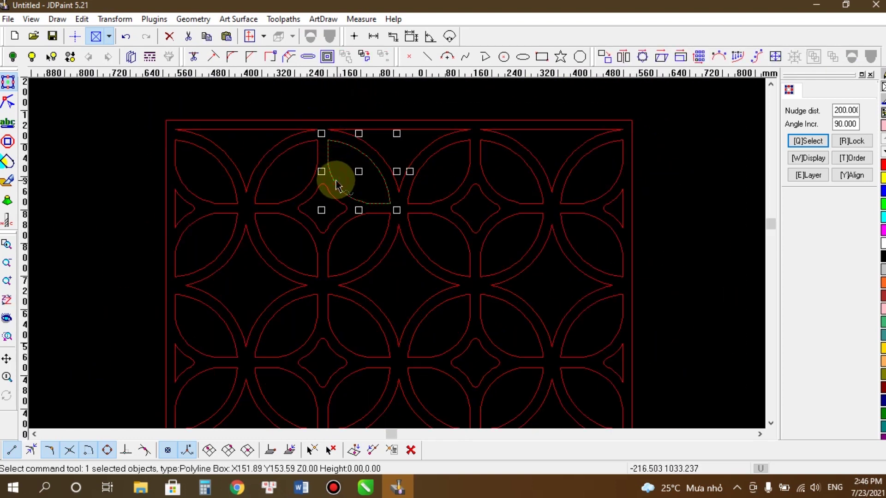
left_click(336, 182)
left_click(303, 229)
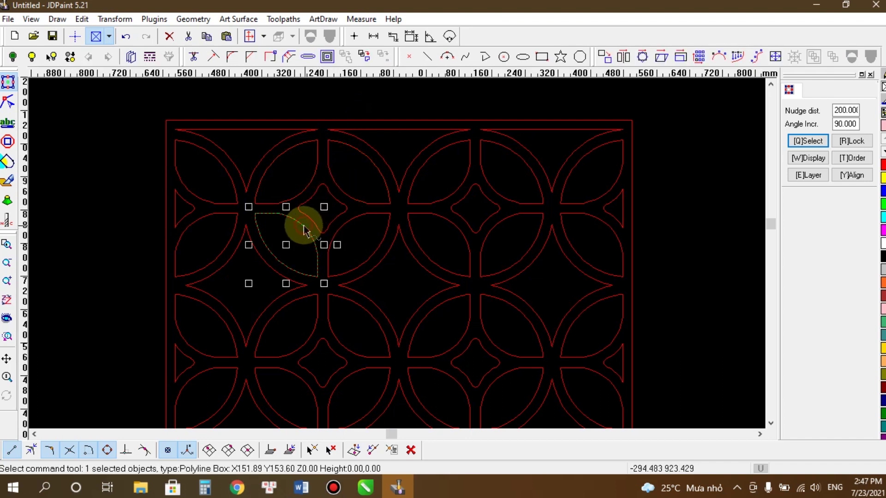
left_click(346, 231)
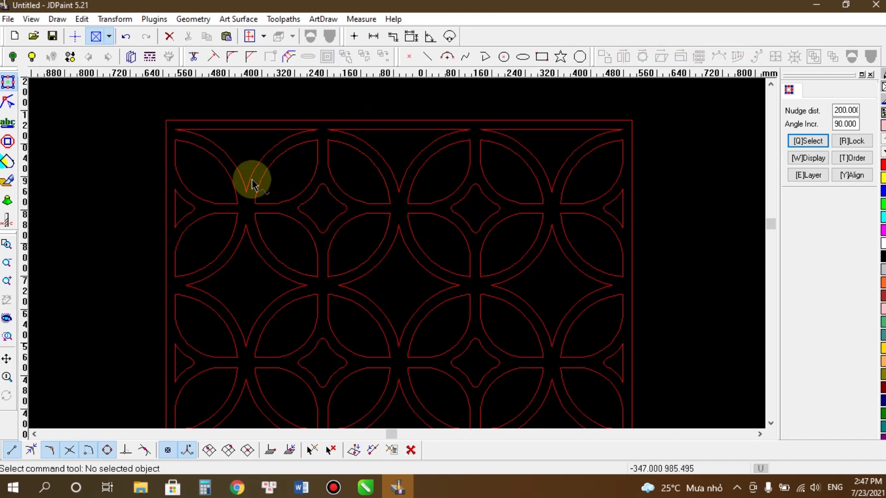
Step: Select the whole pattern, examine its highlighted contours for remaining duplicate vectors, and clear the selection
scroll(264, 189, "down", 5)
left_click_drag(467, 383, 190, 117)
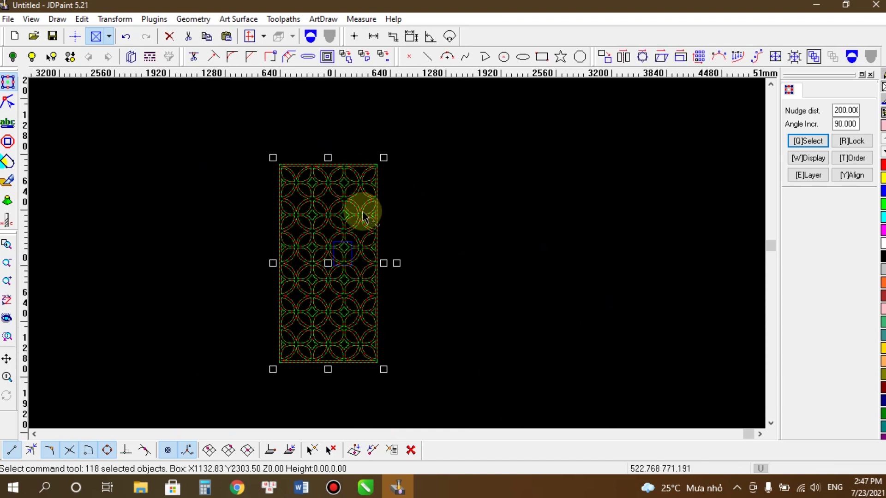
scroll(306, 192, "down", 1)
scroll(414, 215, "up", 3)
scroll(414, 215, "down", 2)
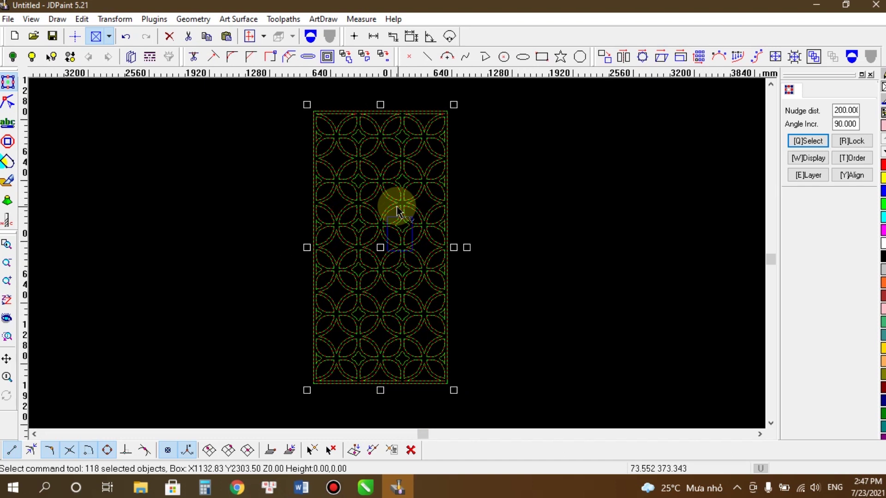
scroll(339, 187, "up", 2)
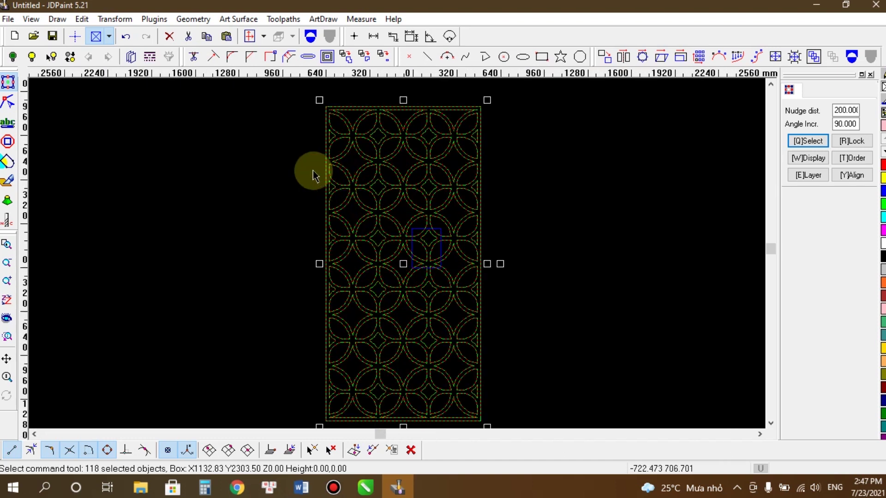
scroll(312, 172, "down", 1)
left_click(517, 184)
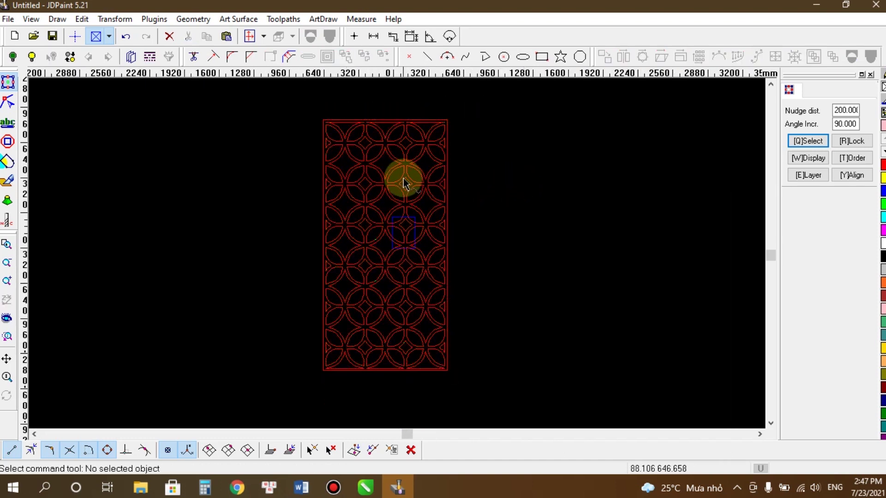
scroll(396, 184, "up", 2)
scroll(289, 144, "down", 1)
scroll(290, 144, "up", 2)
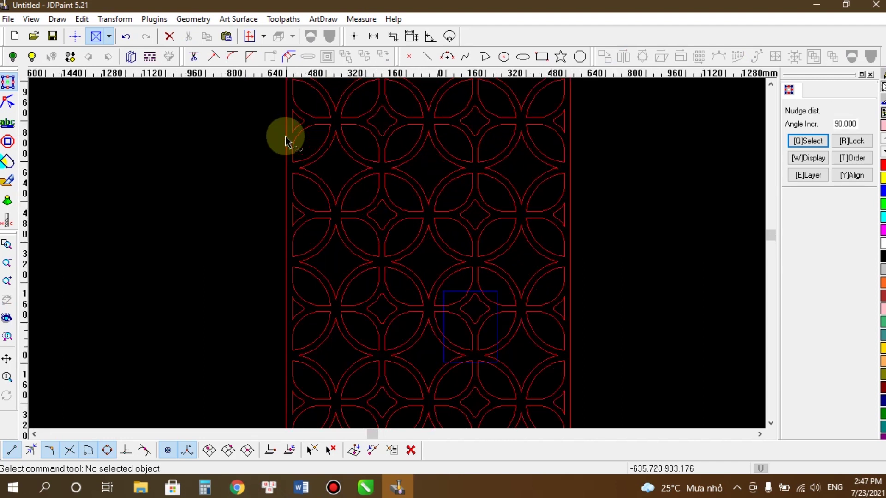
scroll(376, 181, "down", 4)
scroll(454, 240, "up", 1)
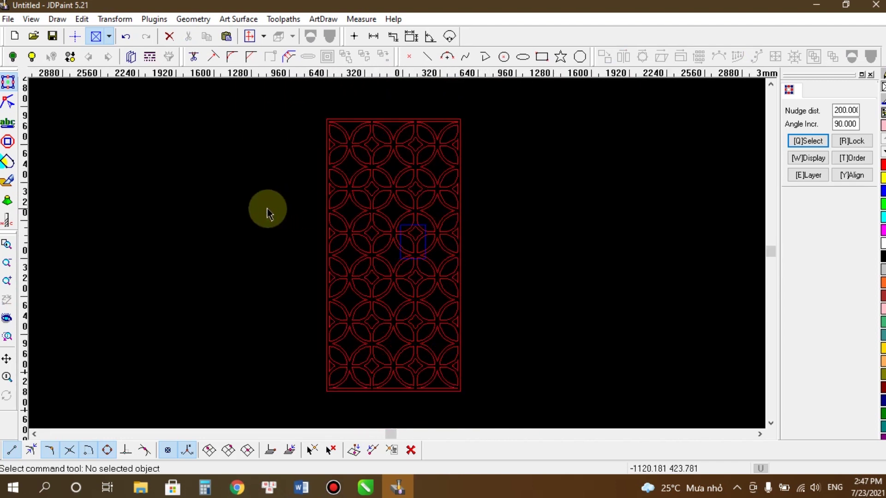
scroll(267, 208, "down", 1)
scroll(558, 232, "up", 1)
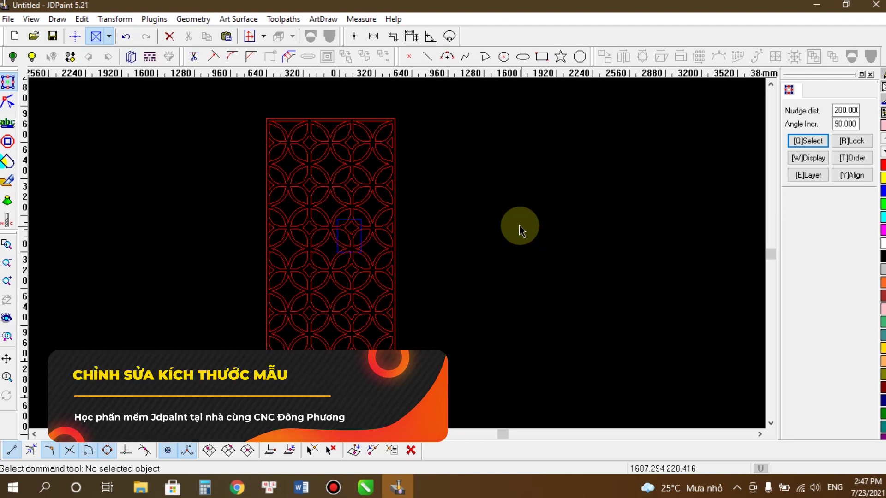
scroll(253, 168, "down", 1)
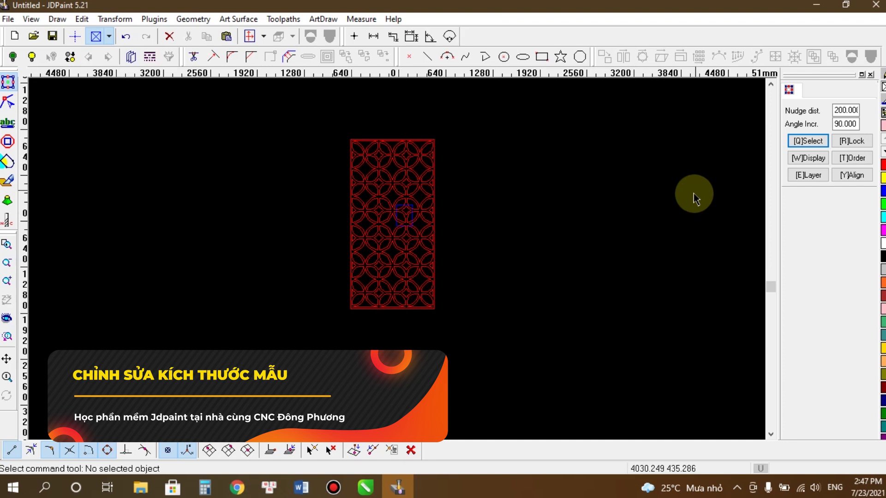
scroll(692, 192, "up", 1)
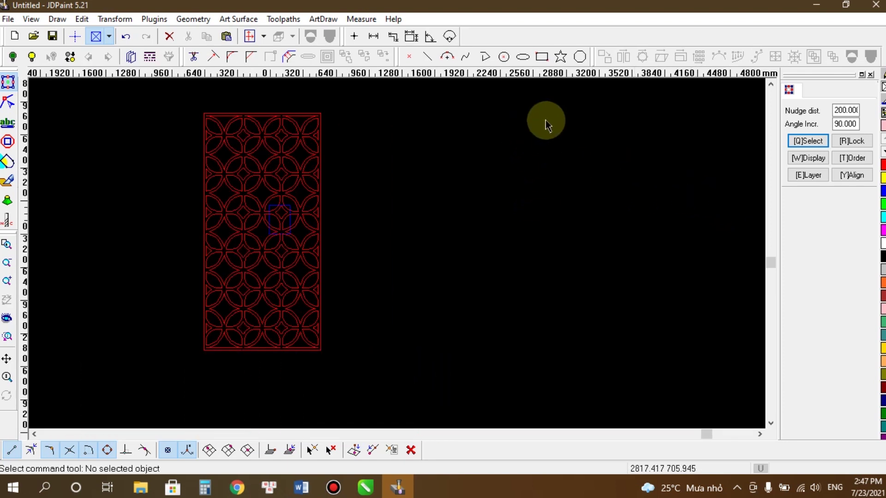
Step: Draw a plain rectangle about 1351 by 1383 mm in the empty area beside the pattern
left_click(541, 56)
left_click(415, 198)
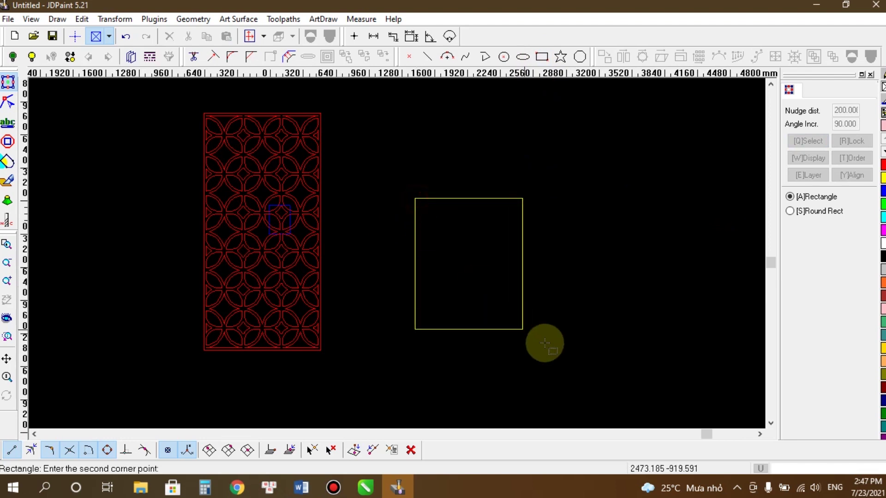
left_click(553, 342)
right_click(604, 302)
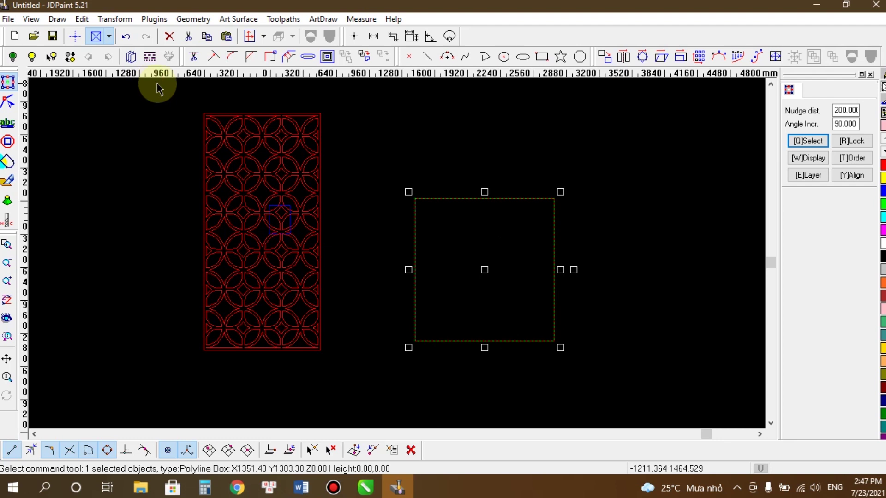
Step: Scale the rectangle about its center to 1220 mm in X and 1220 mm in Y, and clear the selection
left_click(115, 18)
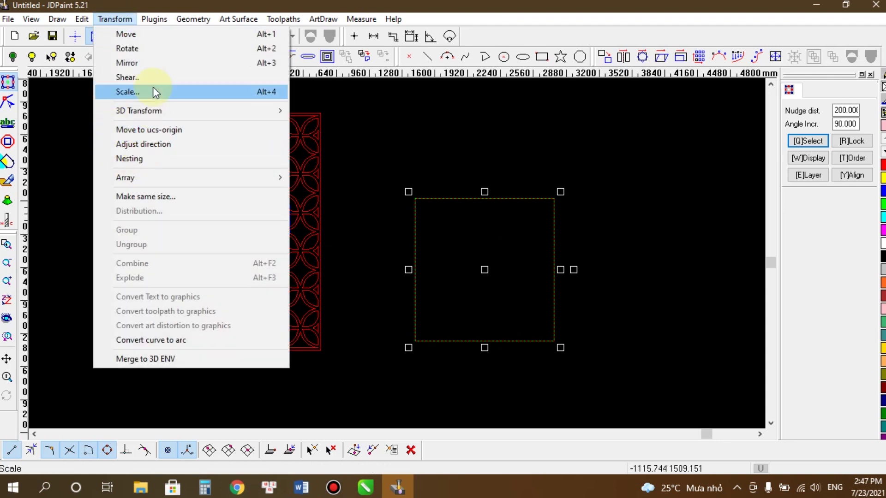
left_click(216, 91)
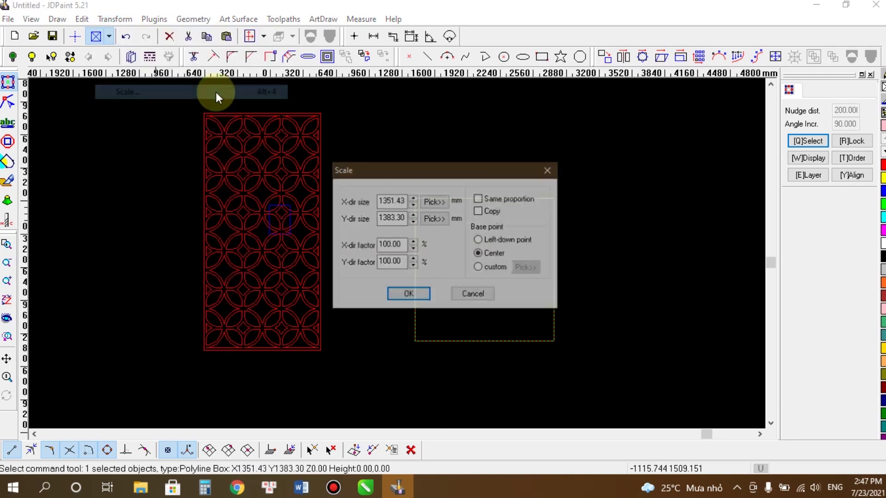
left_click_drag(445, 167, 641, 124)
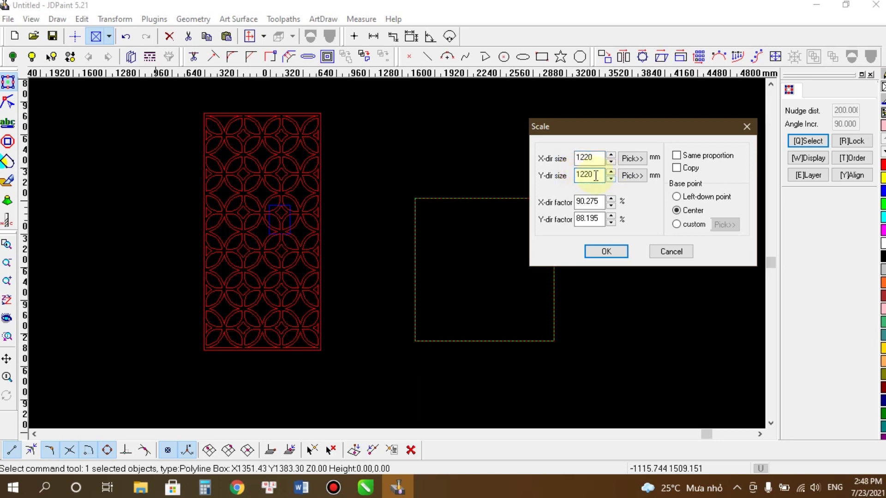
left_click(598, 250)
left_click(599, 259)
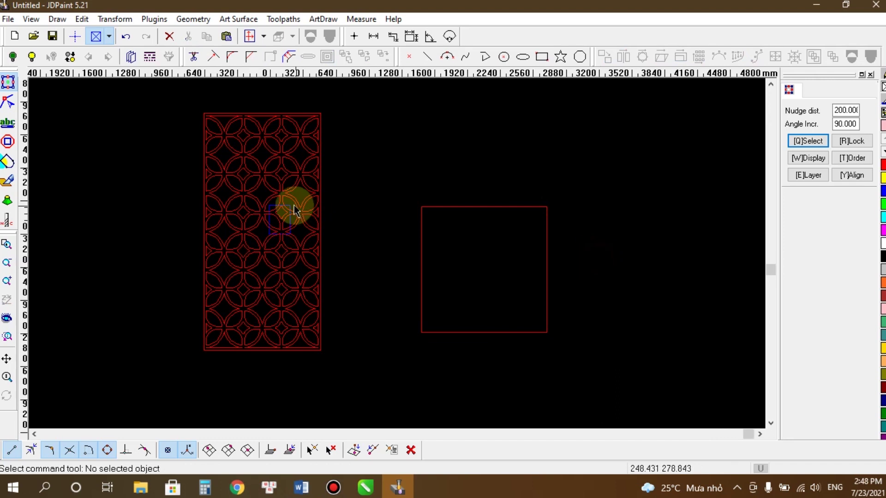
scroll(293, 207, "up", 1)
scroll(344, 228, "down", 1)
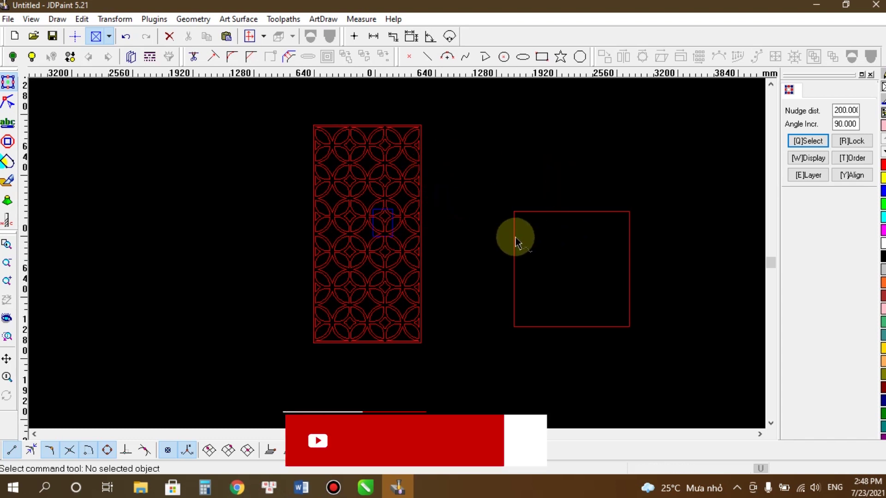
scroll(369, 203, "down", 1)
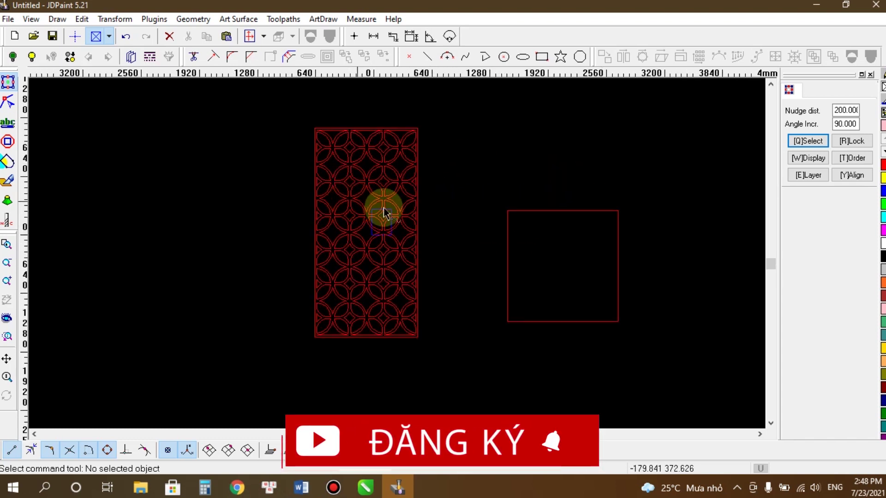
scroll(414, 213, "up", 1)
scroll(352, 216, "down", 1)
scroll(396, 248, "up", 1)
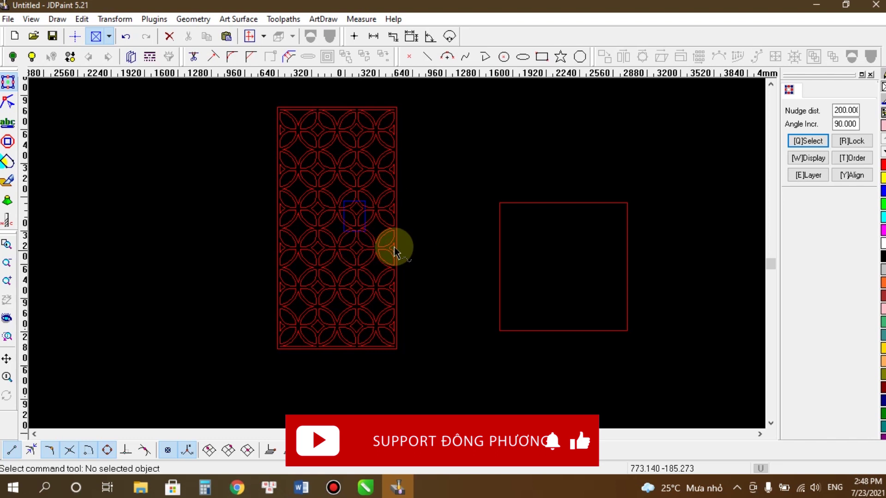
scroll(409, 235, "down", 1)
scroll(409, 236, "up", 1)
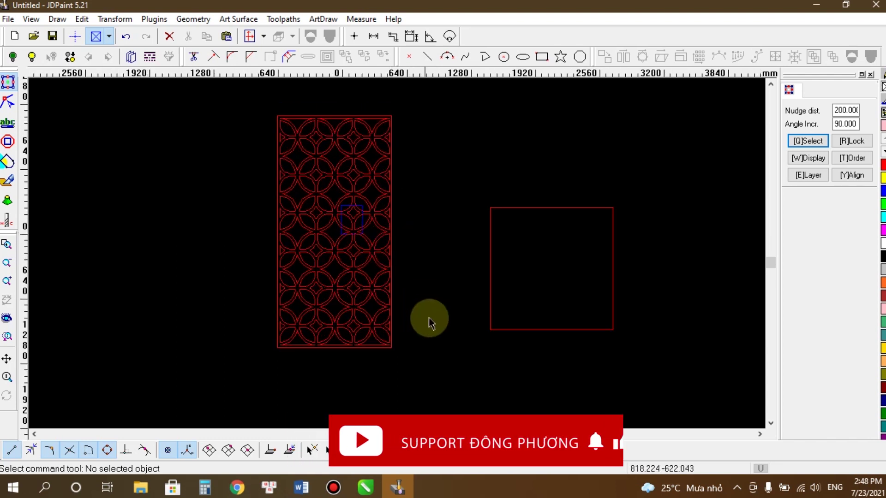
Step: Scale the whole pattern about its center to an X size of 1220 mm with the same proportion, and clear the selection
left_click_drag(424, 370, 215, 88)
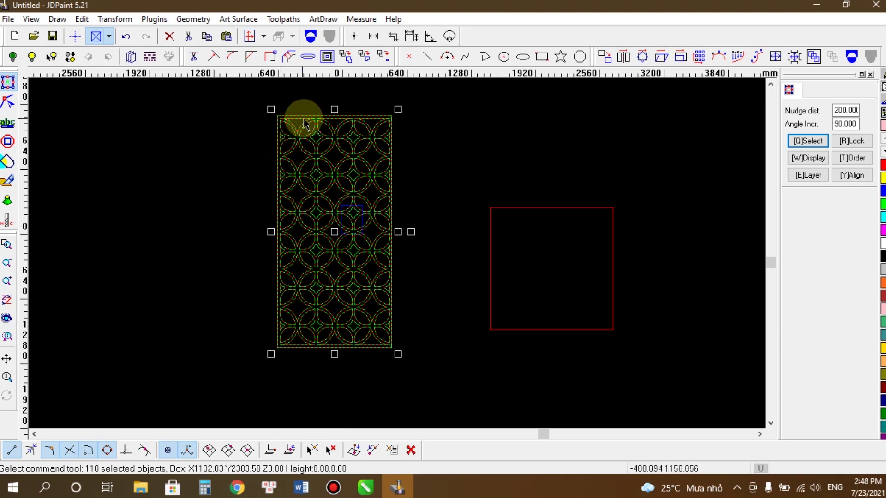
left_click(115, 19)
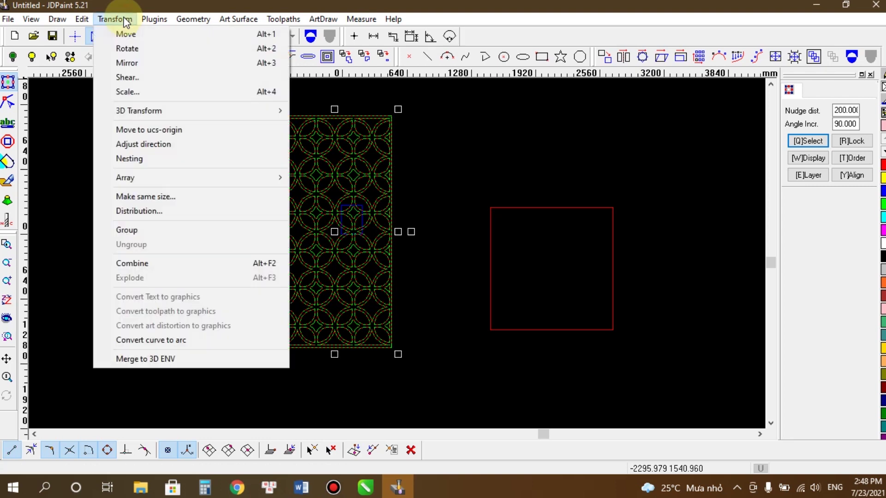
left_click(246, 95)
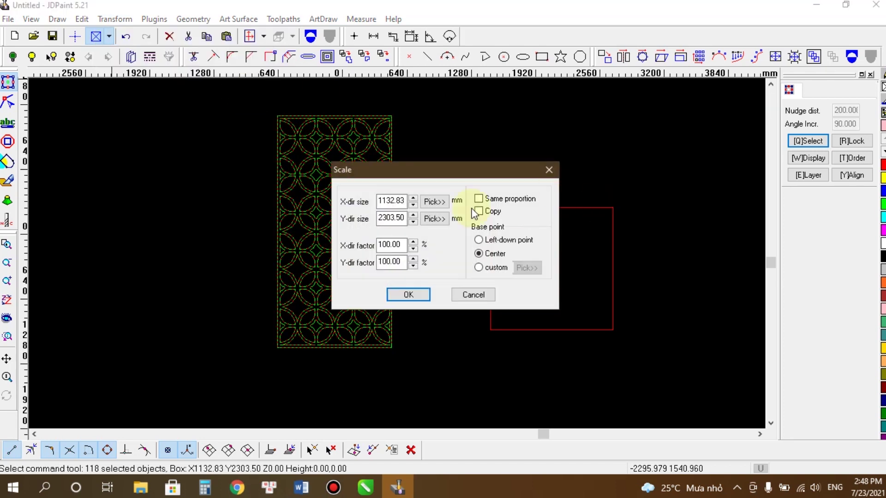
left_click_drag(432, 168, 564, 104)
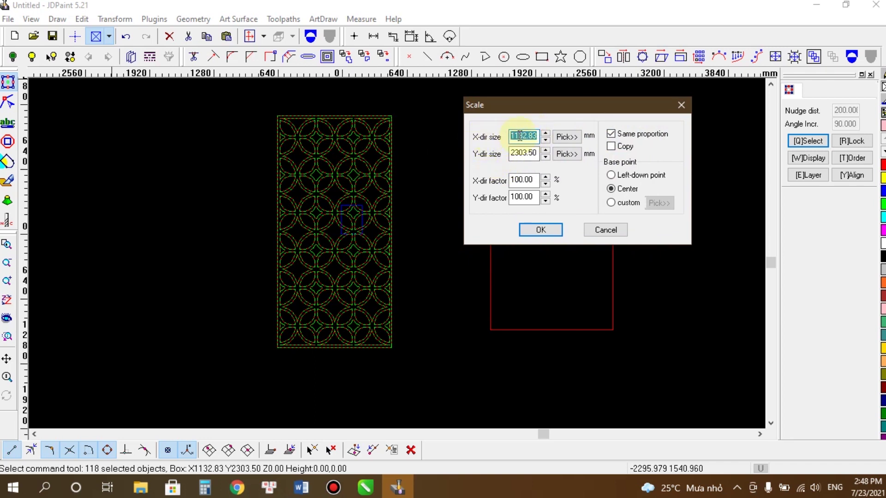
left_click(541, 230)
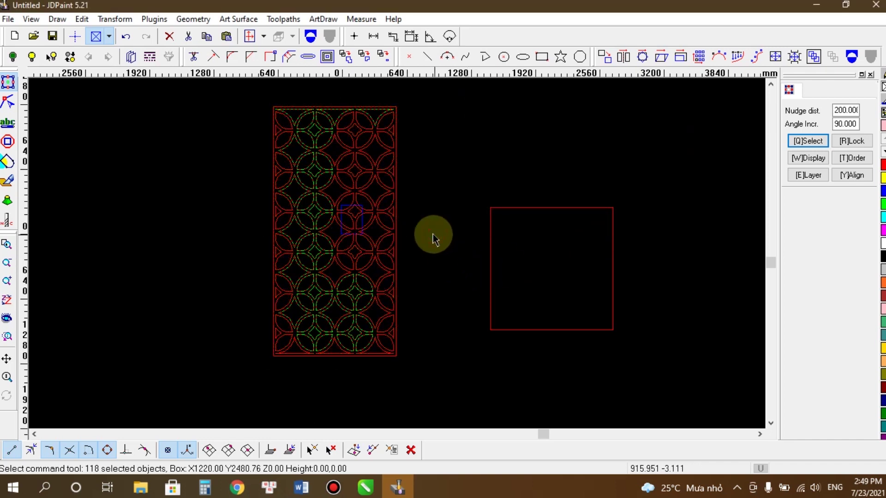
left_click(317, 208)
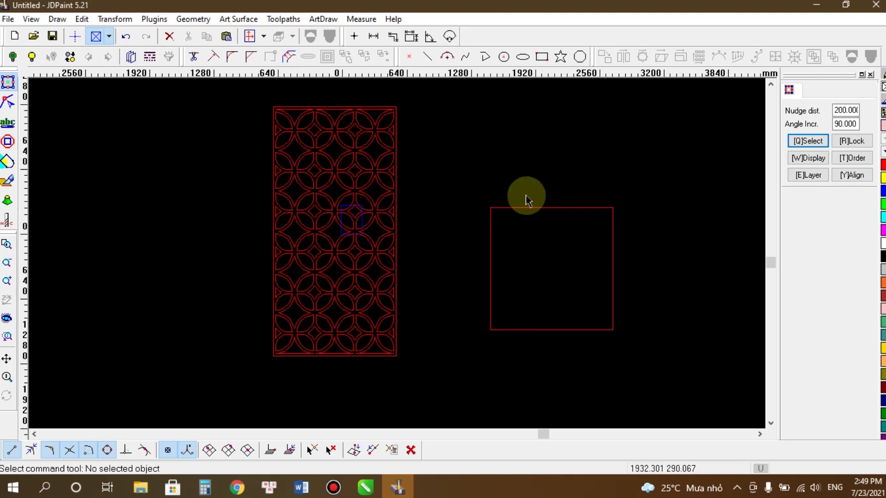
Step: Align the whole pattern as one object to the 1220 mm square, centered horizontally and flush at the bottom
left_click_drag(420, 382, 215, 93)
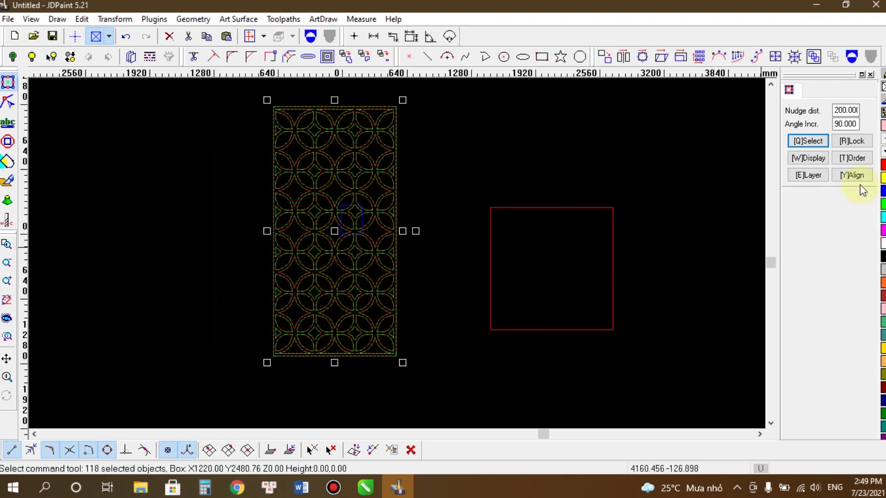
left_click(853, 175)
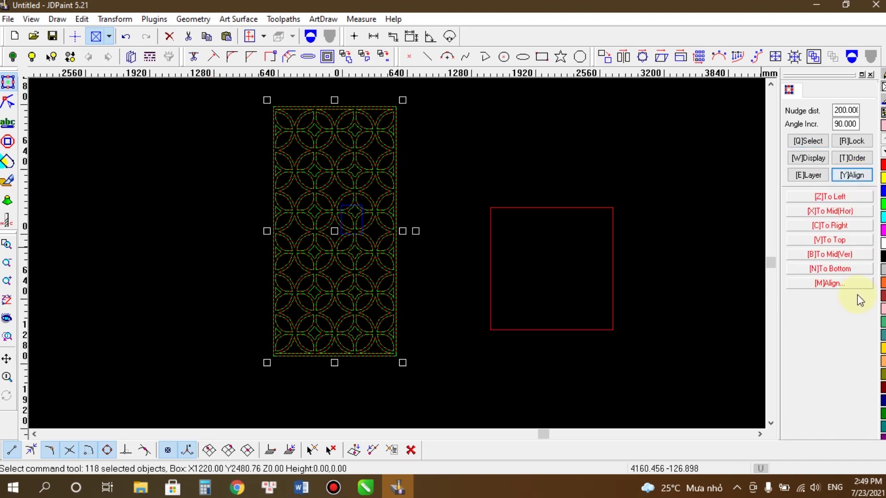
left_click(852, 285)
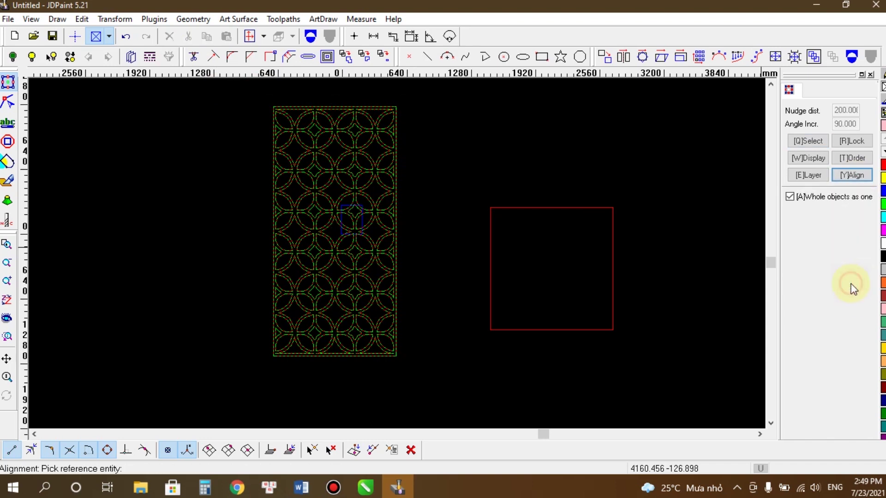
left_click(490, 268)
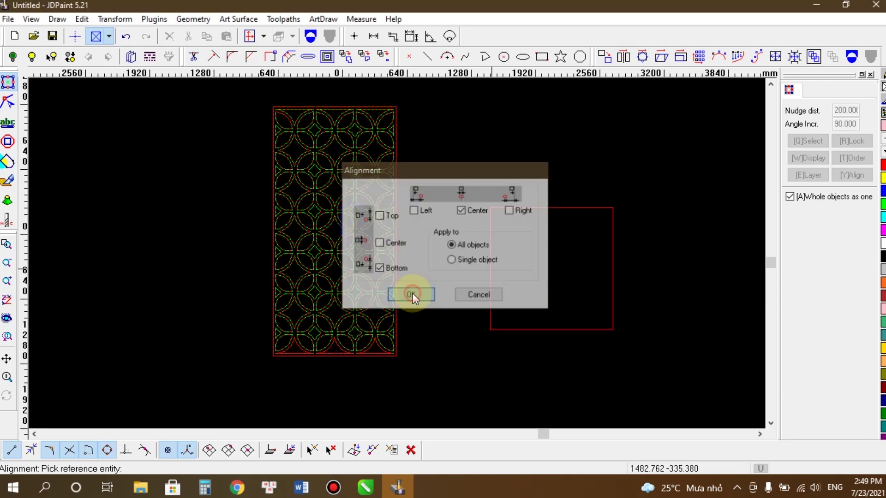
left_click(411, 295)
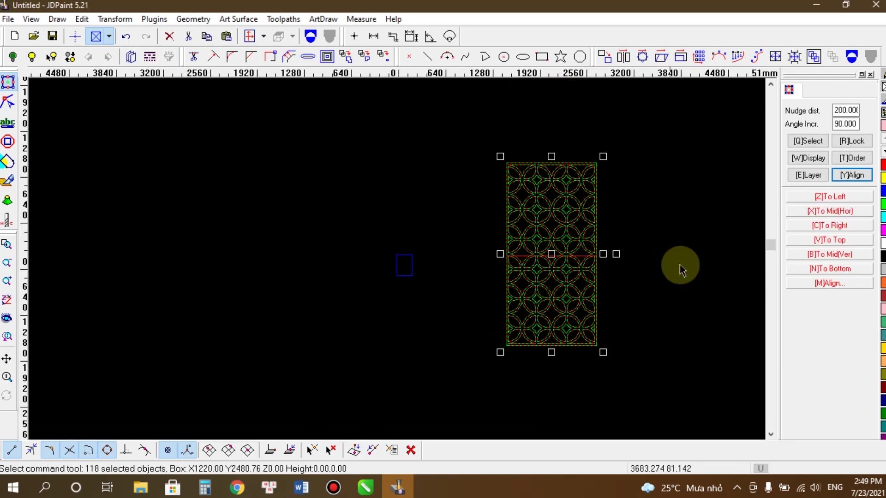
scroll(570, 266, "up", 2)
scroll(480, 240, "up", 2)
scroll(479, 241, "up", 1)
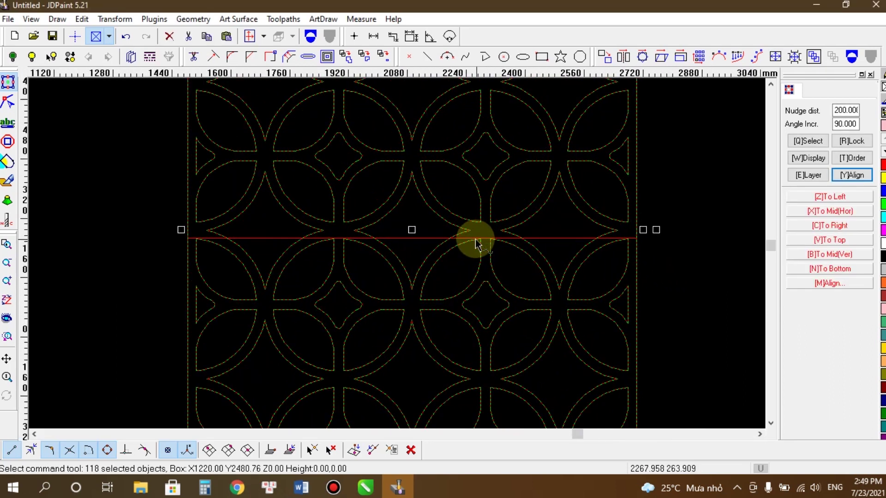
Step: Clear the selection and examine where the pattern crosses the top edge of the 1220 mm square
scroll(362, 227, "down", 2)
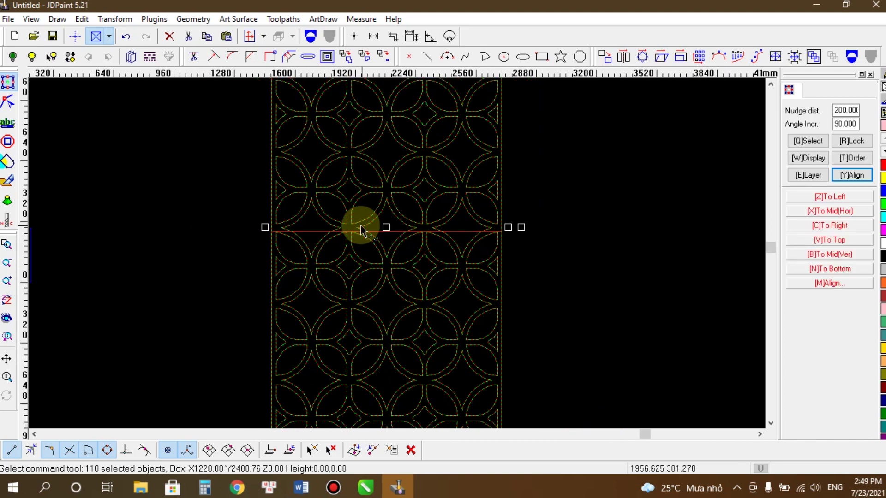
left_click(551, 238)
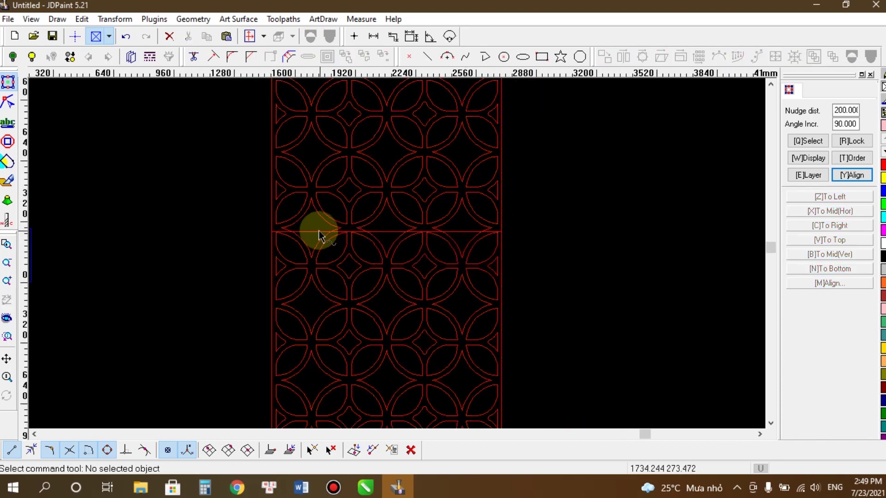
scroll(300, 231, "up", 2)
scroll(244, 234, "up", 1)
scroll(227, 228, "down", 2)
scroll(247, 231, "up", 1)
scroll(227, 226, "up", 1)
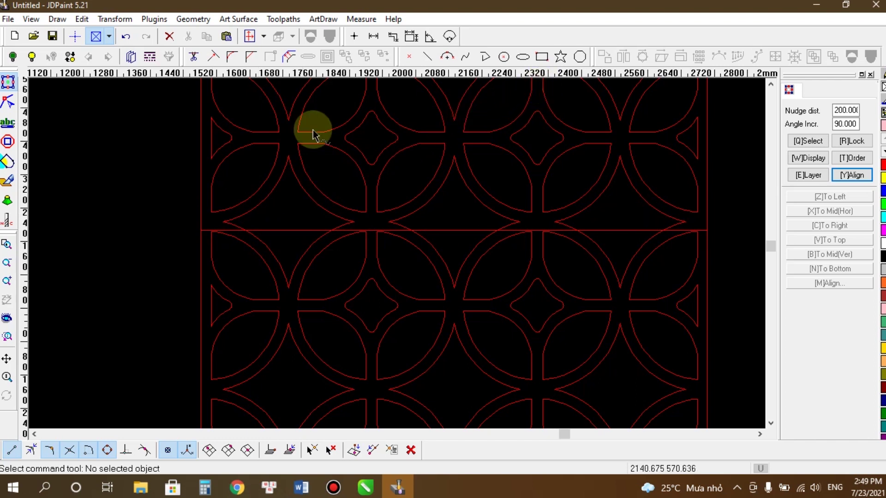
scroll(184, 164, "down", 1)
Step: Draw an orthogonal horizontal line about 1624 mm long through the tips of the star shapes just above the square's top edge
left_click(427, 56)
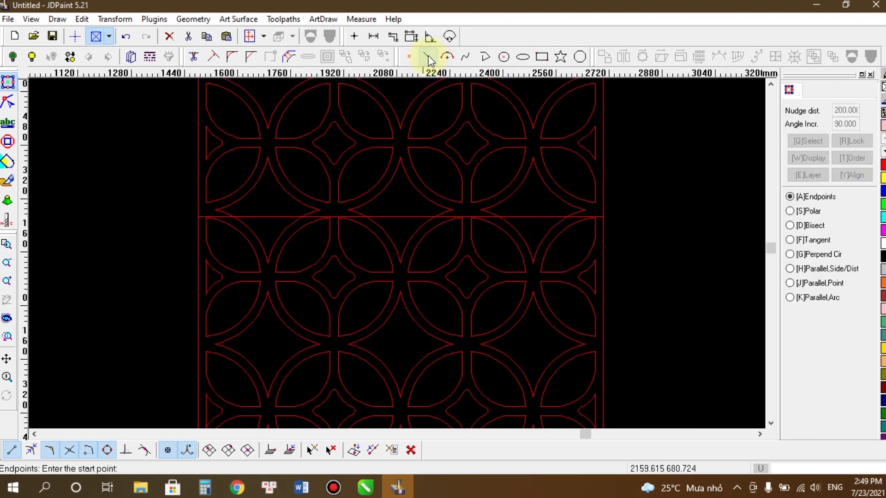
left_click(78, 37)
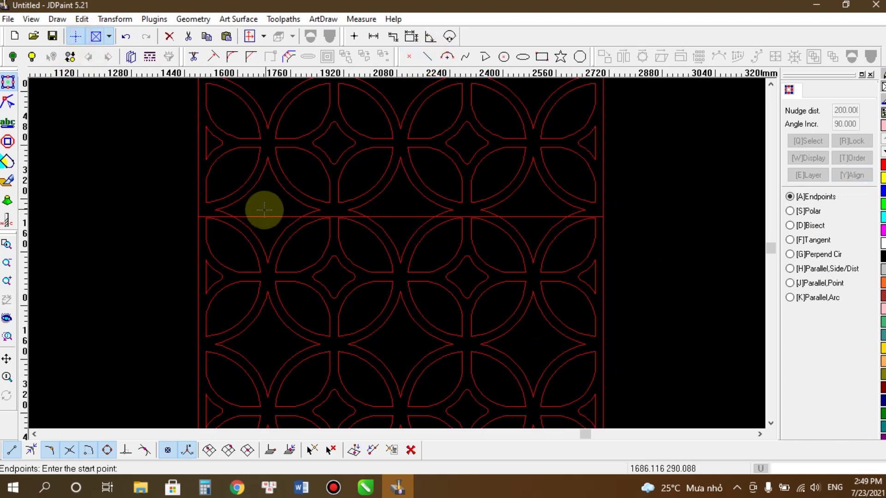
left_click(216, 210)
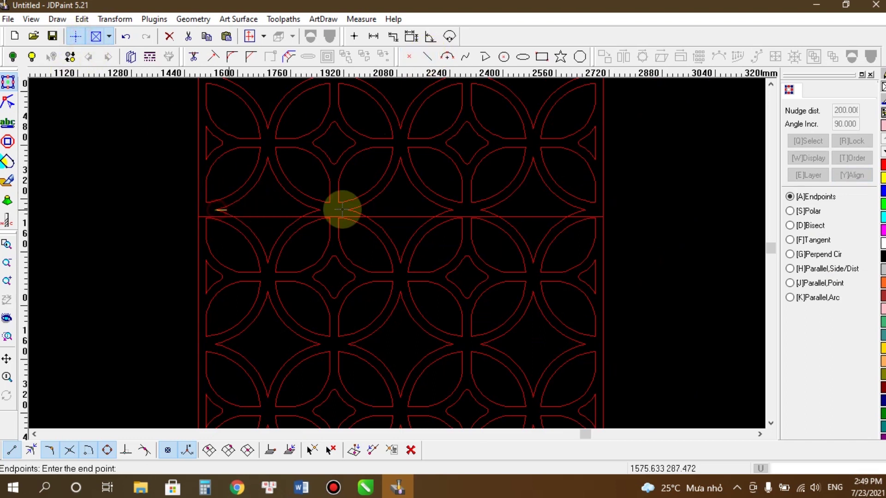
left_click(756, 209)
right_click(699, 207)
key("space")
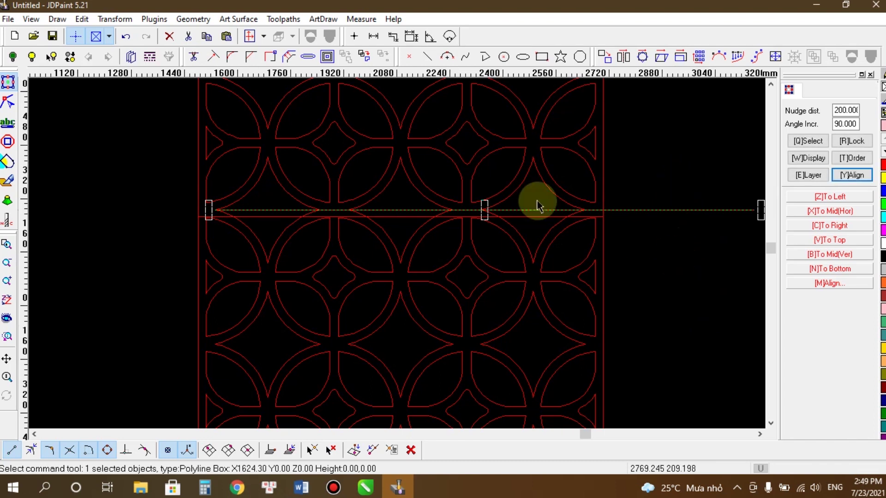
Step: Move the horizontal line sideways so it extends past both sides of the pattern, and clear the selection
scroll(457, 189, "down", 3)
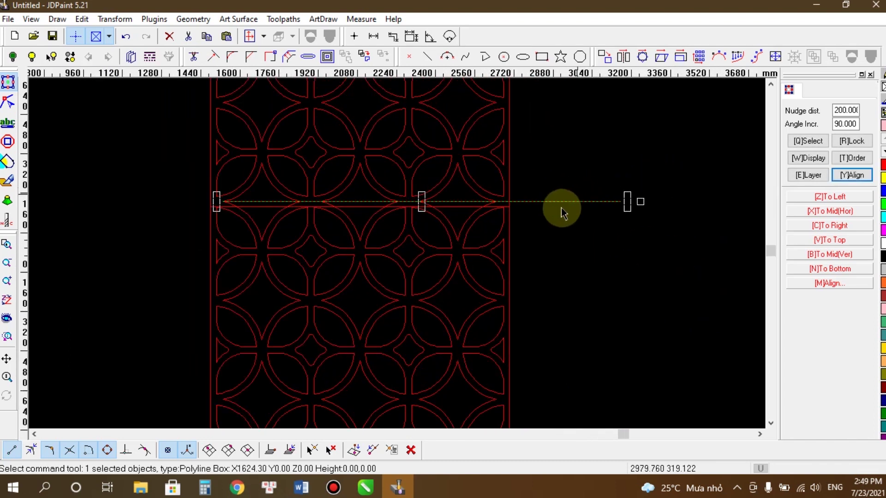
scroll(208, 210, "up", 2)
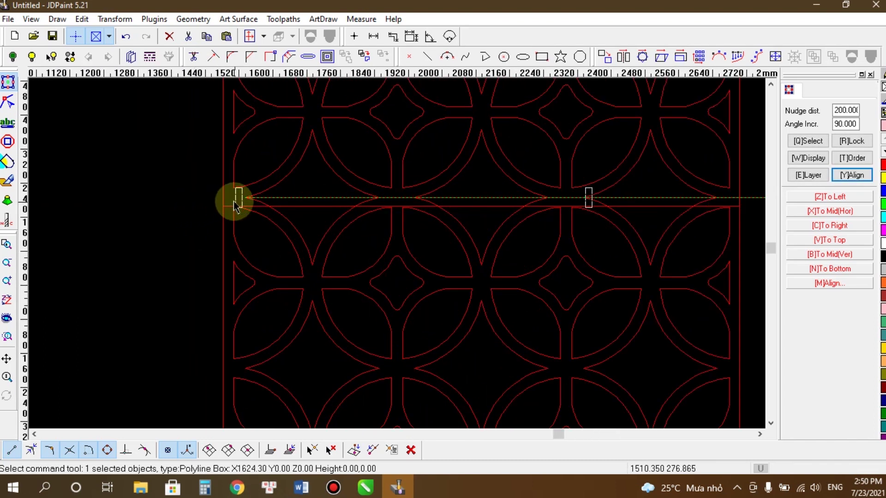
scroll(192, 204, "down", 2)
scroll(209, 204, "up", 1)
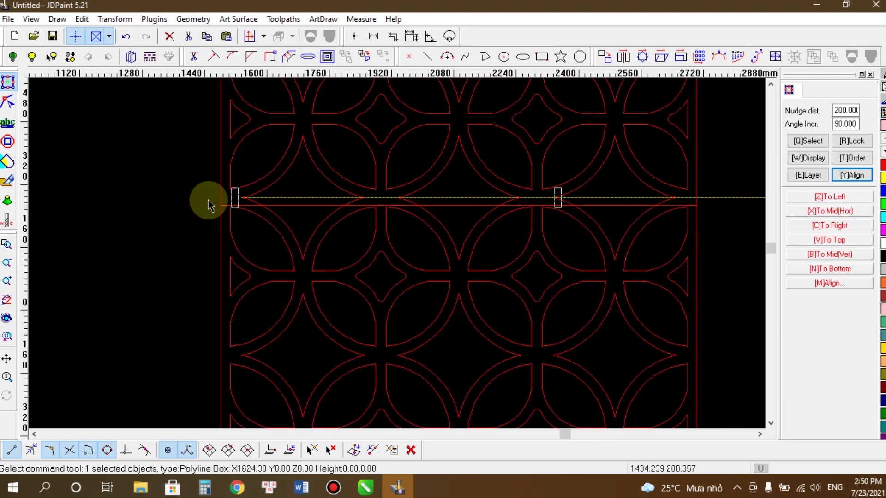
scroll(406, 217, "down", 1)
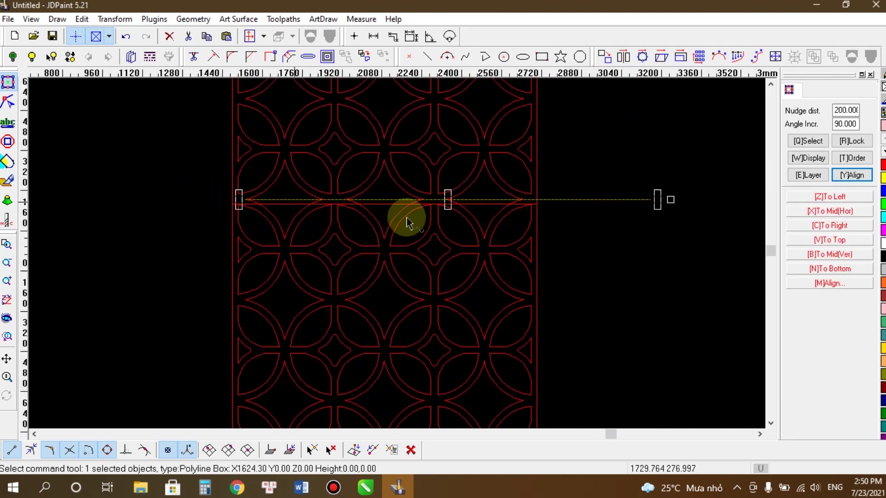
scroll(444, 198, "up", 1)
scroll(471, 204, "down", 1)
scroll(406, 198, "up", 2)
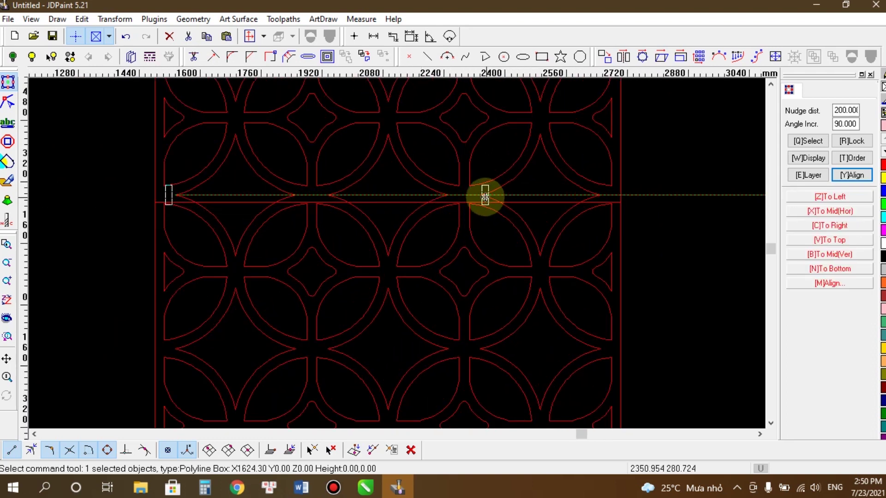
scroll(482, 197, "down", 1)
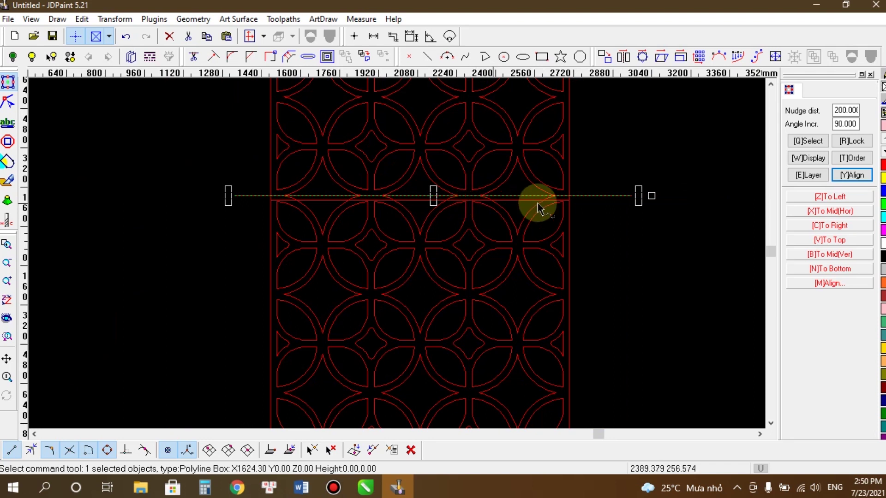
left_click(609, 221)
scroll(405, 210, "down", 2)
scroll(402, 212, "down", 2)
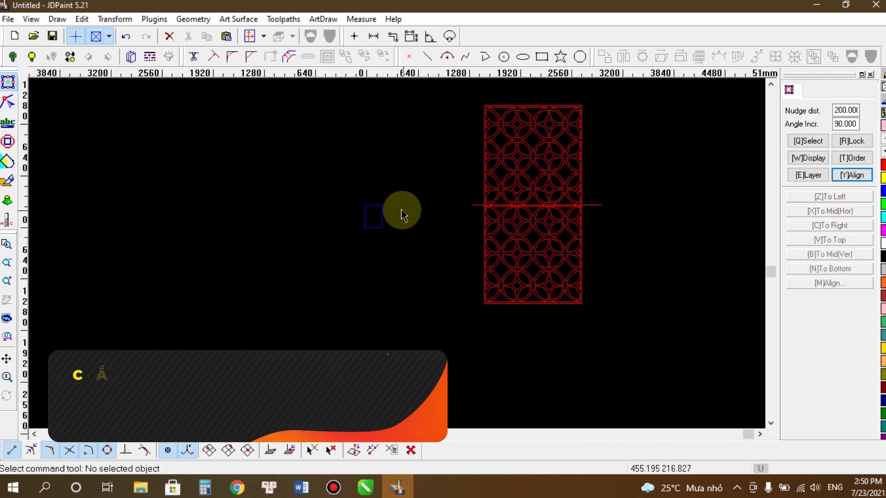
Step: Start a curve trim with the horizontal line, the three star shapes it crosses and the pattern's outer frame as boundary curves
scroll(582, 110, "up", 3)
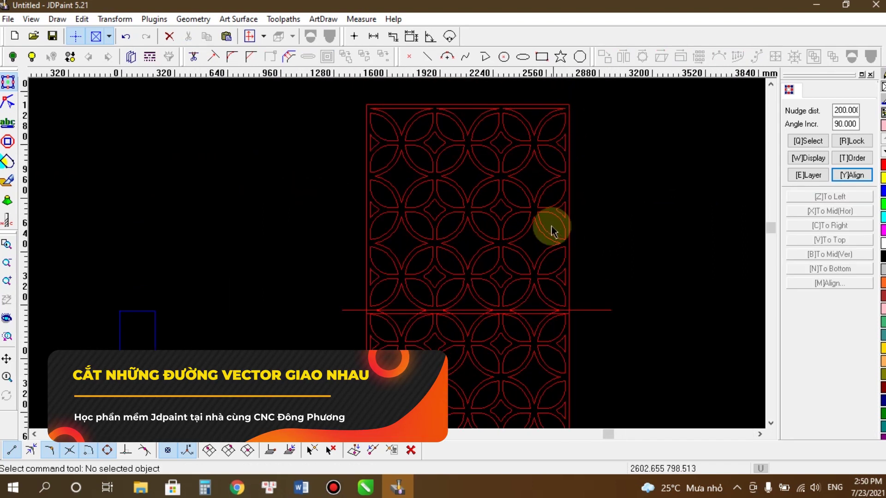
scroll(553, 231, "up", 1)
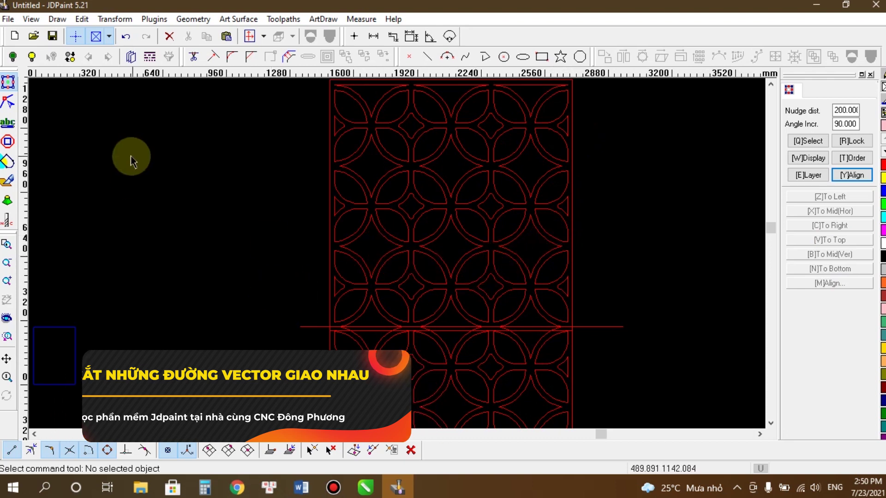
left_click(82, 19)
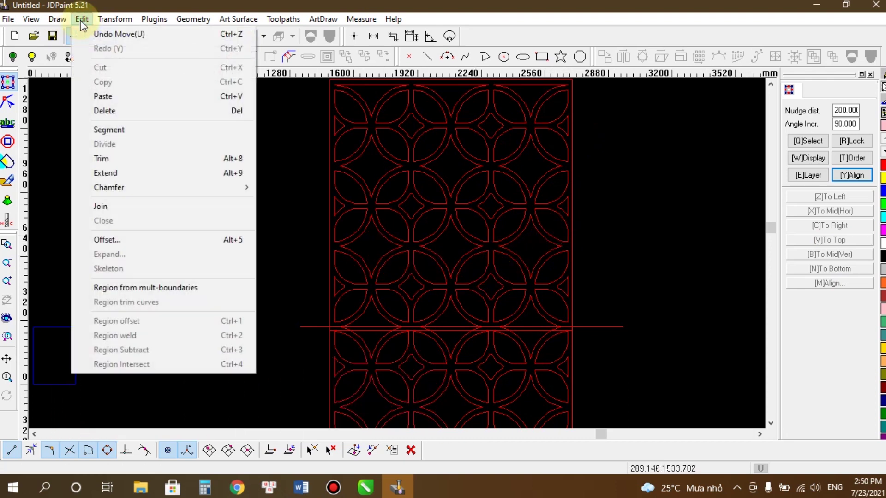
left_click(116, 159)
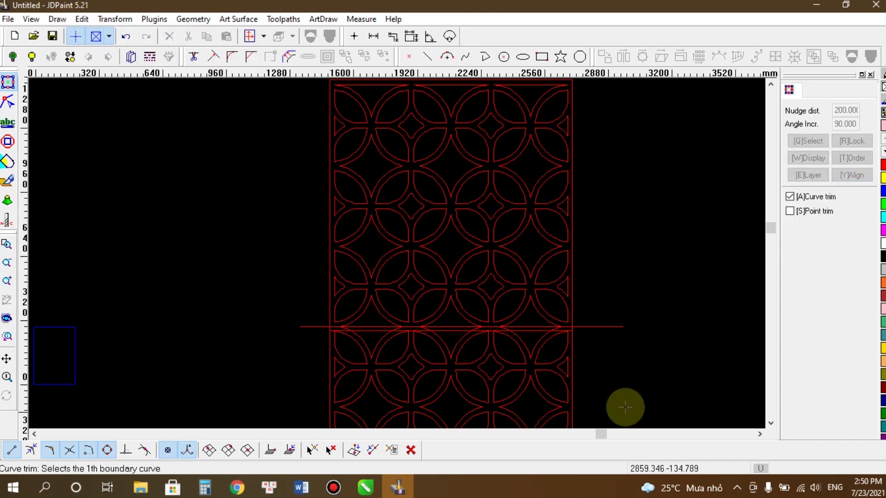
scroll(568, 378, "up", 1)
key("a")
scroll(392, 310, "up", 2)
scroll(376, 300, "down", 2)
scroll(257, 294, "up", 2)
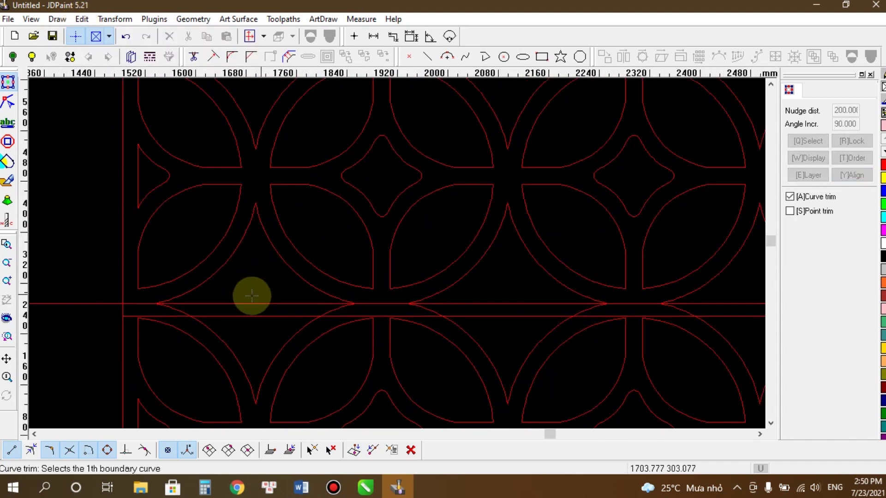
left_click(240, 304)
scroll(221, 287, "down", 2)
scroll(277, 293, "up", 1)
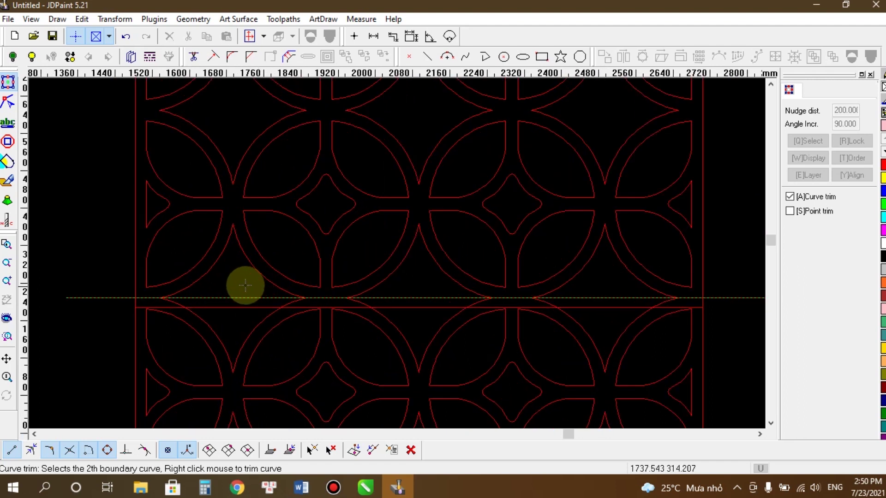
left_click(208, 271)
left_click(374, 286)
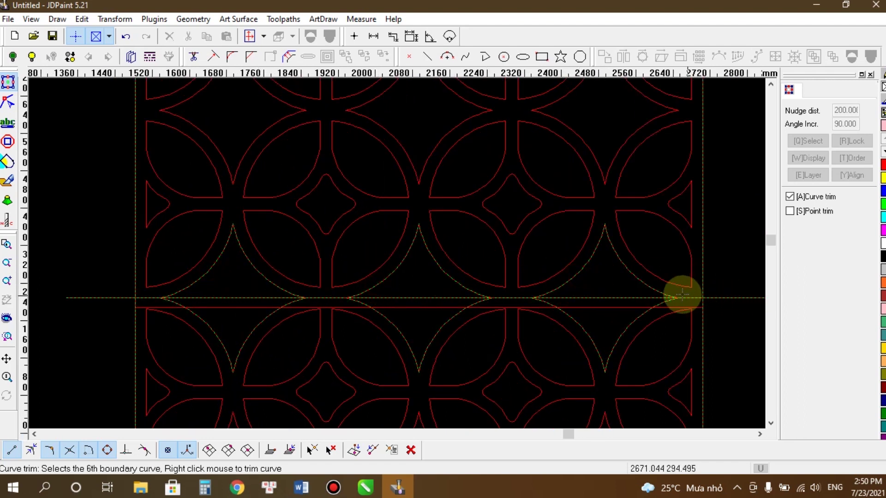
right_click(70, 214)
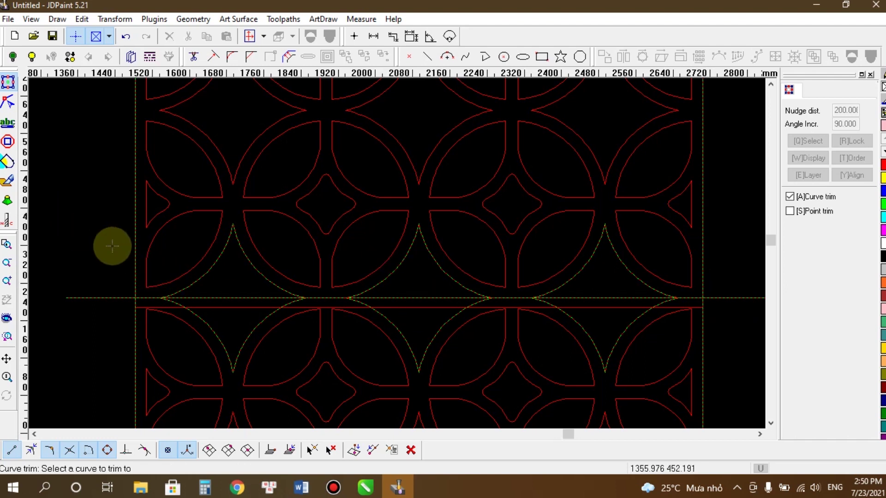
Step: Trim away the parts of the outer frame and the three star shapes above the horizontal line, and end the trim
scroll(97, 249, "down", 1)
scroll(108, 270, "up", 1)
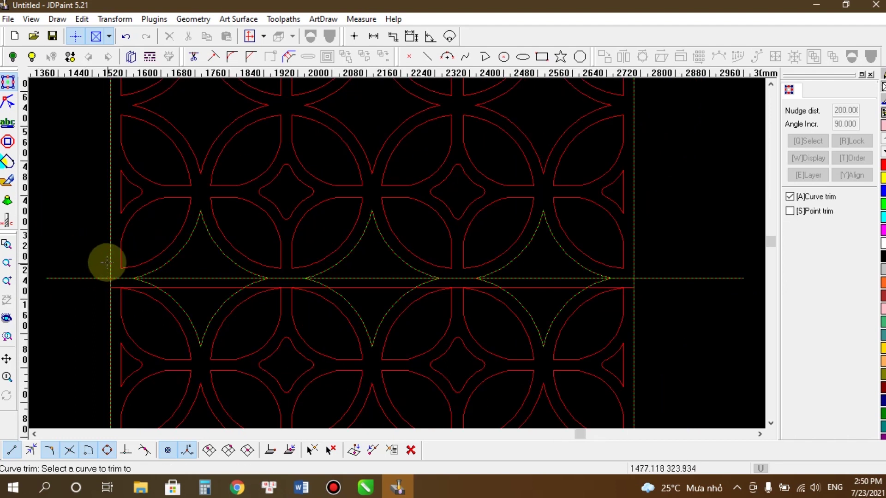
left_click(111, 260)
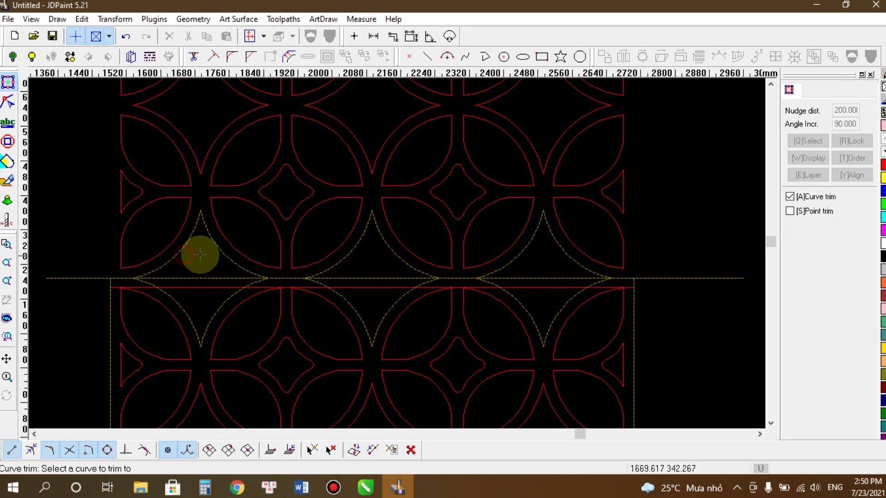
left_click(340, 259)
left_click(521, 249)
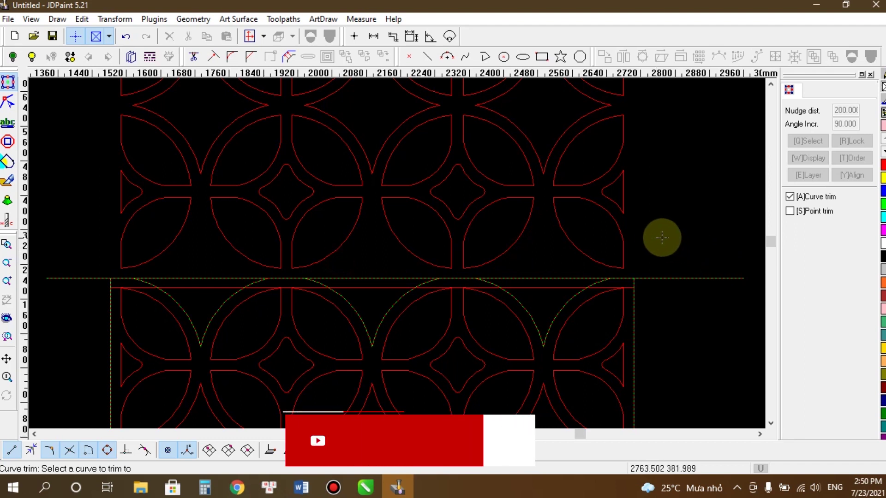
right_click(656, 239)
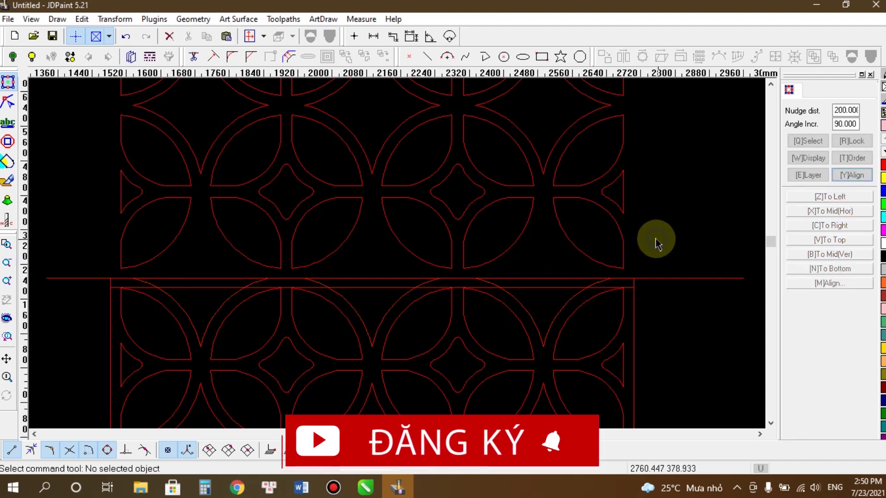
Step: Delete all the remaining pattern objects above the horizontal line
scroll(360, 254, "down", 2)
scroll(406, 312, "down", 2)
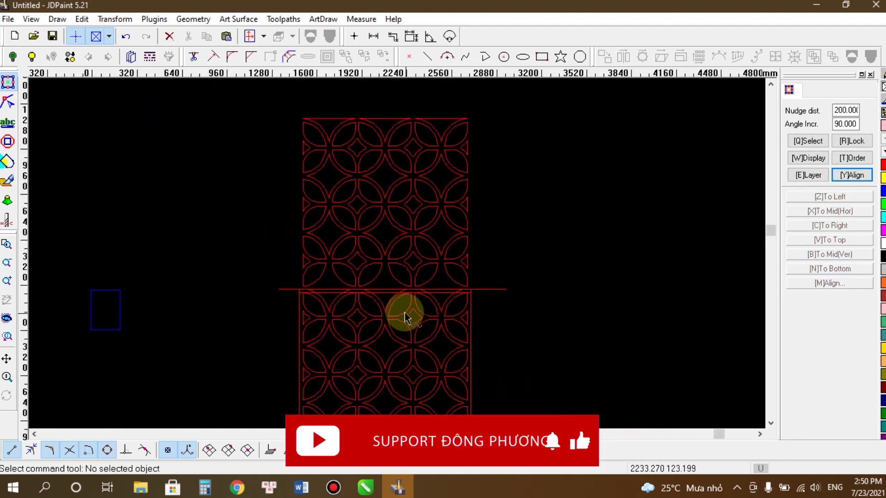
scroll(471, 281, "up", 1)
left_click_drag(478, 291, 226, 81)
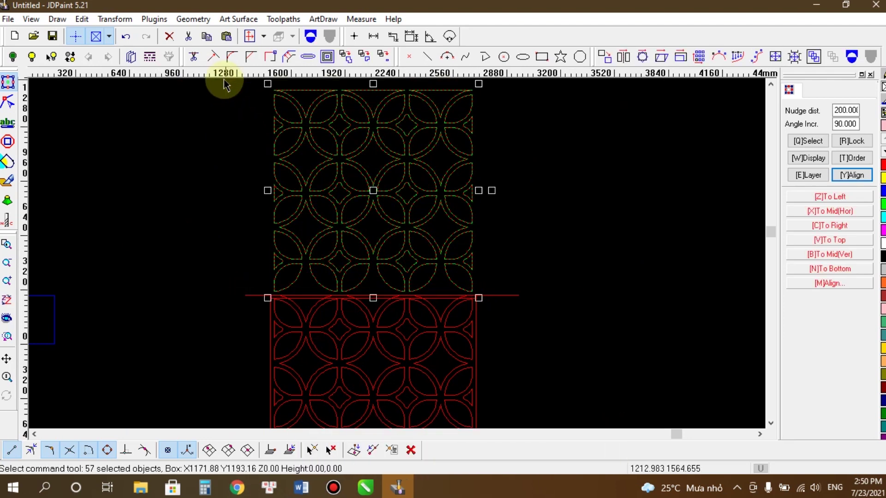
key("Delete")
Step: Delete the horizontal cutting line above the square
scroll(444, 329, "up", 2)
scroll(397, 293, "up", 3)
scroll(430, 241, "down", 4)
scroll(446, 254, "up", 3)
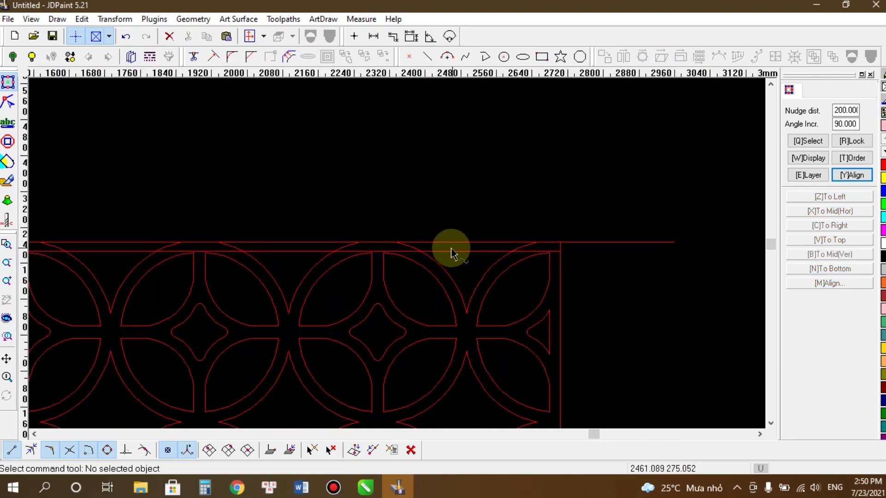
left_click(451, 249)
left_click(452, 223)
left_click(579, 243)
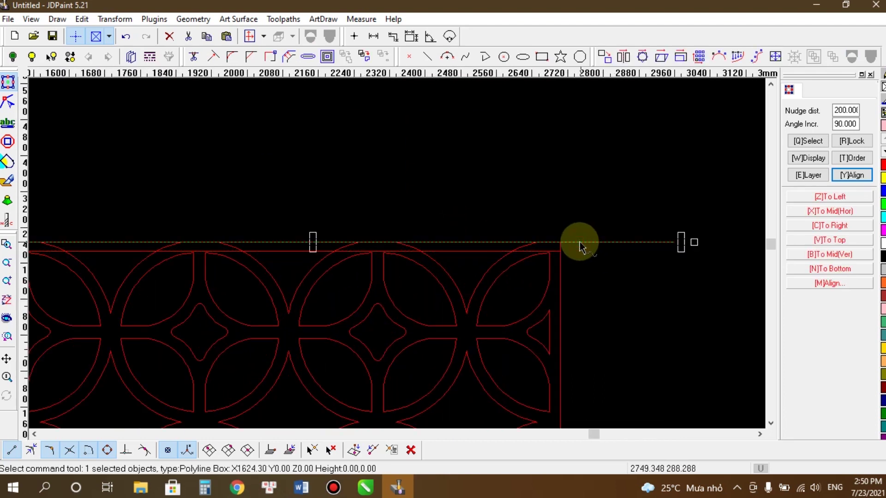
scroll(592, 263, "down", 1)
scroll(584, 266, "down", 1)
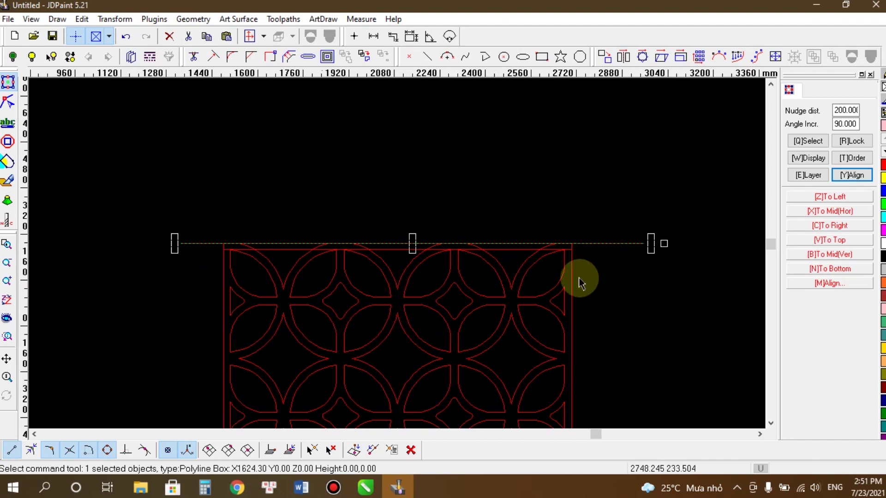
left_click(614, 282)
scroll(563, 254, "up", 2)
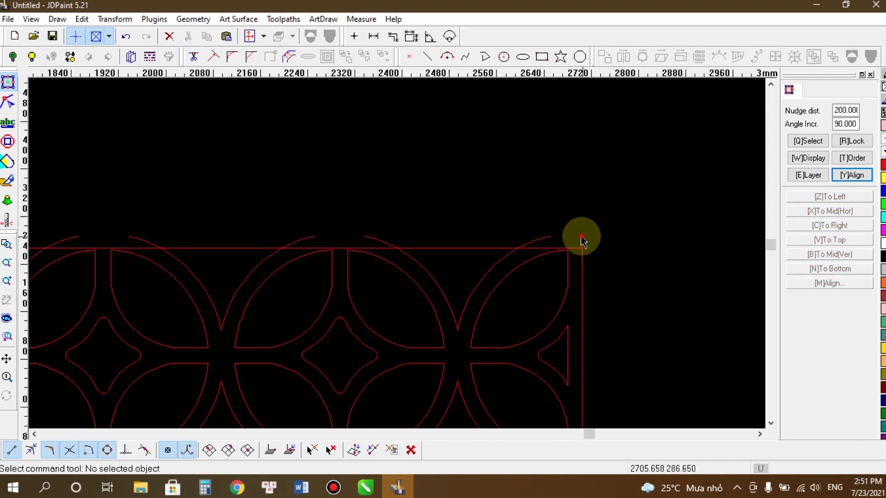
Step: Delete the pattern's trimmed outer frame that overlaps the sides of the square
left_click(583, 245)
scroll(589, 237, "down", 1)
left_click(595, 242)
scroll(435, 205, "down", 1)
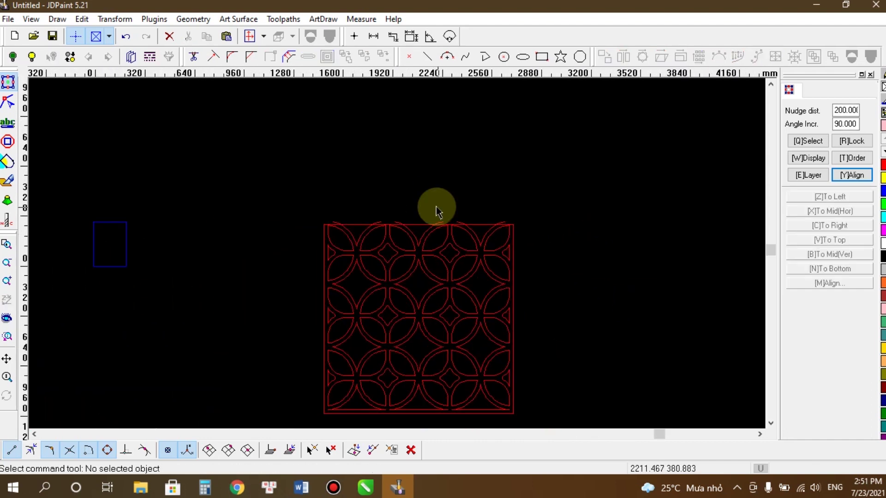
scroll(438, 229, "up", 1)
scroll(436, 231, "up", 1)
scroll(435, 231, "down", 3)
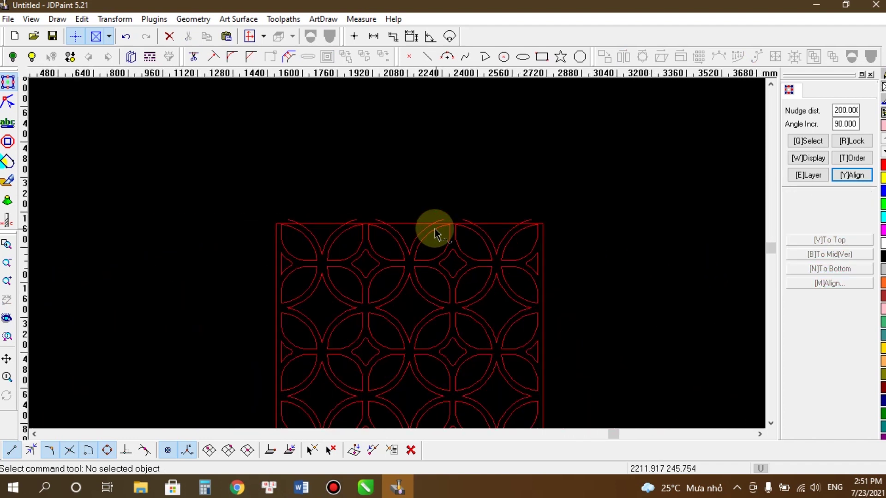
scroll(365, 249, "up", 2)
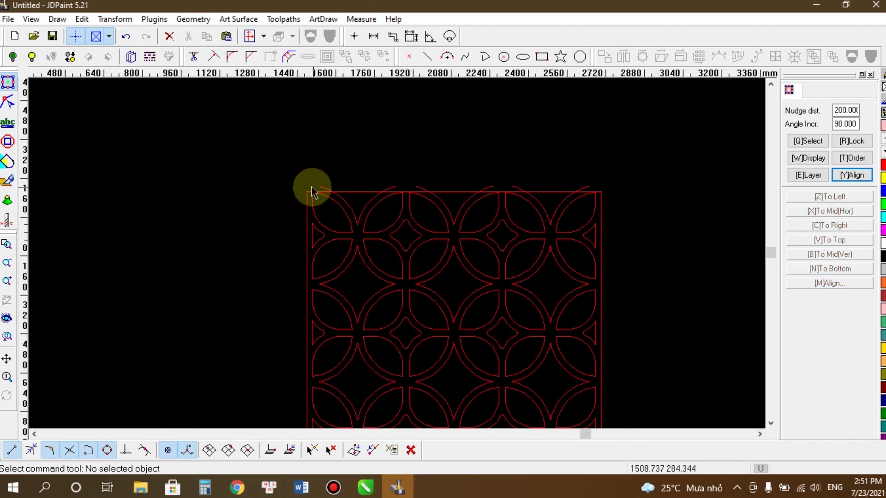
Step: Measure the vertical gap between the pattern's bottom edge and the bottom side of the square
scroll(316, 192, "up", 1)
scroll(307, 192, "down", 3)
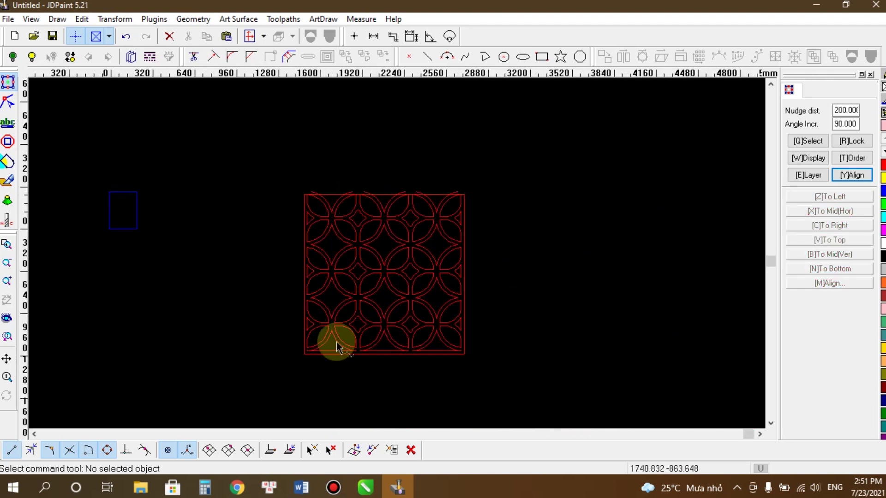
scroll(346, 369, "up", 3)
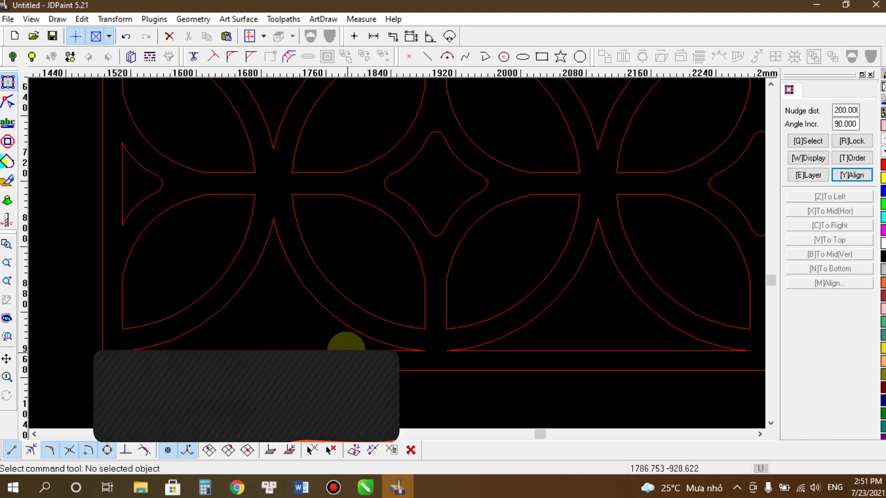
left_click(375, 37)
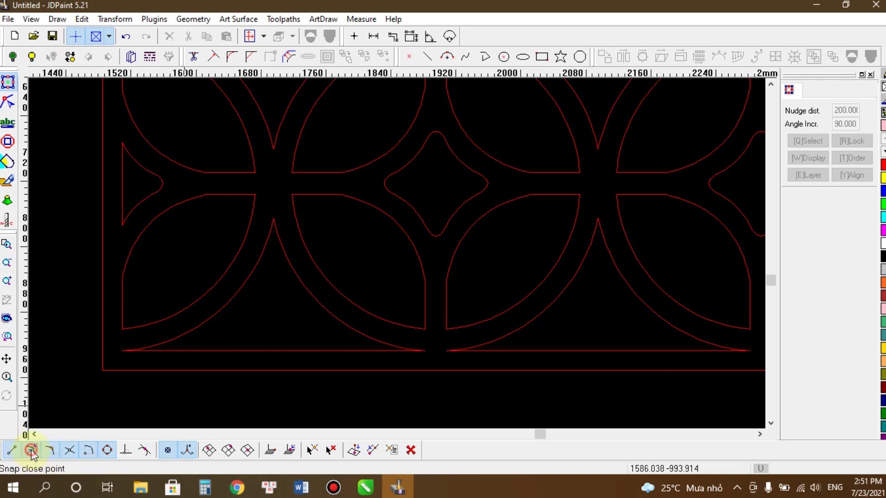
scroll(417, 367, "up", 3)
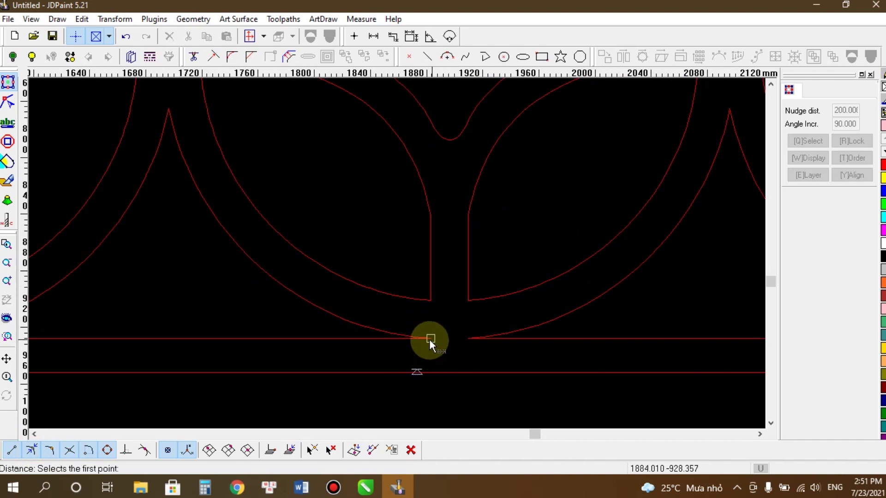
left_click(430, 339)
left_click(432, 372)
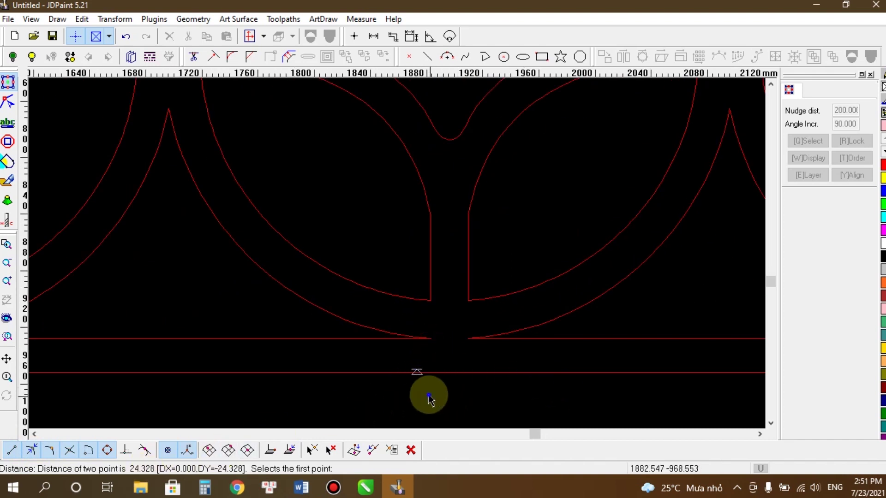
right_click(339, 373)
scroll(340, 369, "down", 4)
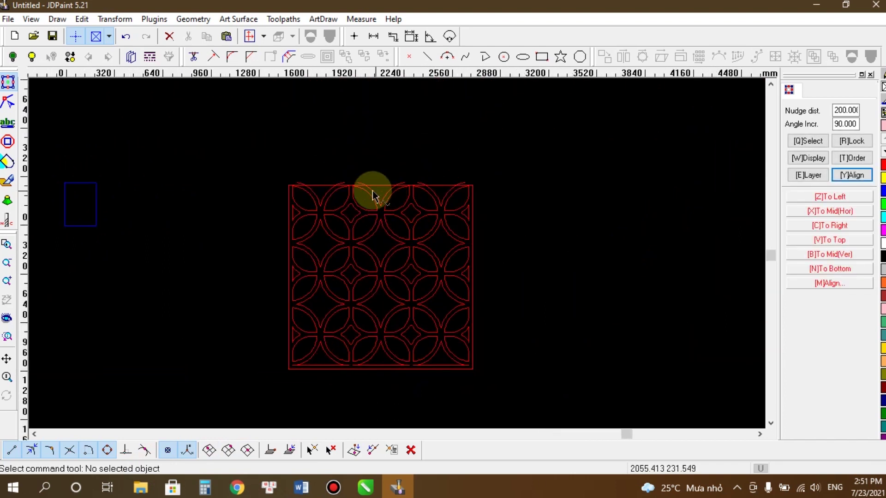
Step: Draw a horizontal line about 1453 mm long from the square's top-left corner, along its top side and past the right side
scroll(372, 194, "up", 3)
scroll(273, 191, "down", 2)
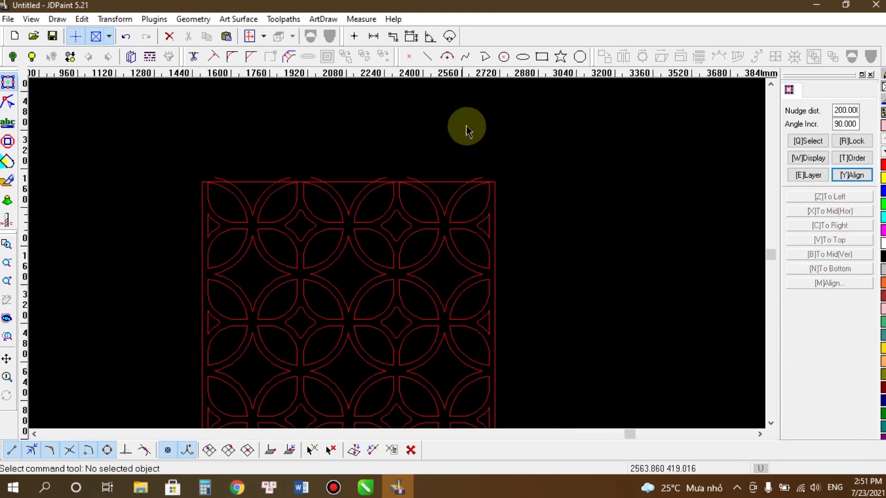
left_click(432, 58)
scroll(386, 117, "up", 1)
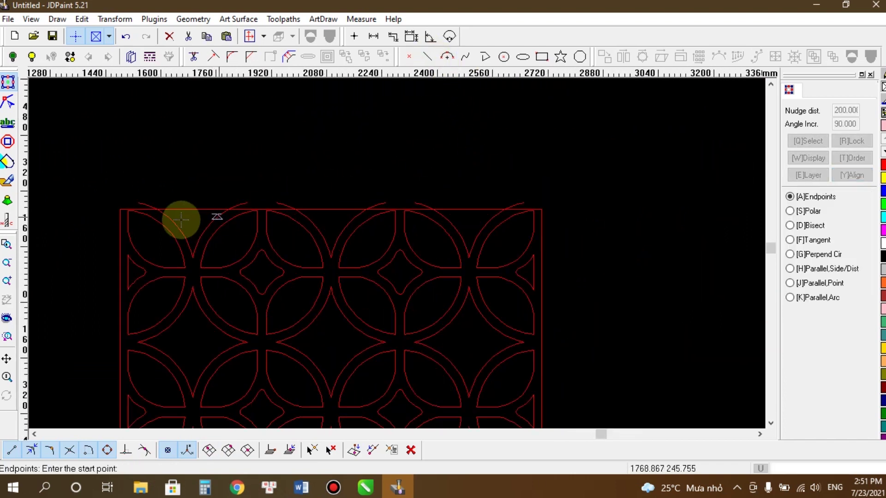
left_click(120, 210)
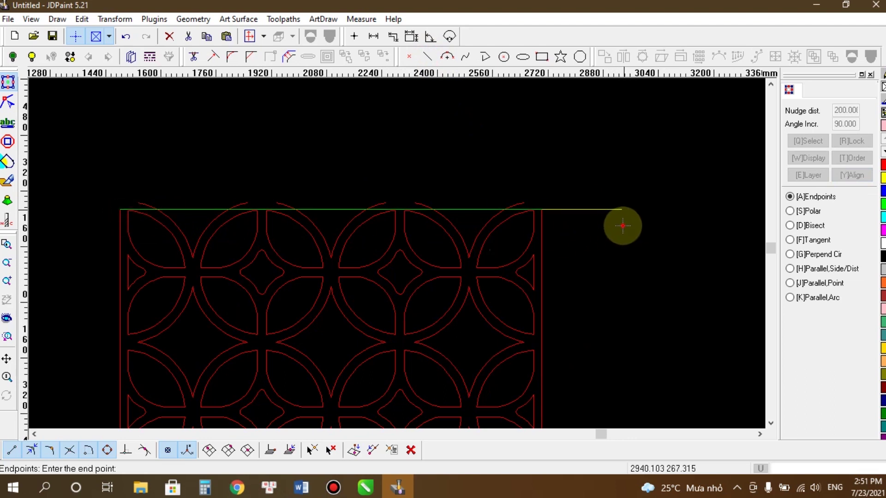
left_click(623, 226)
right_click(601, 252)
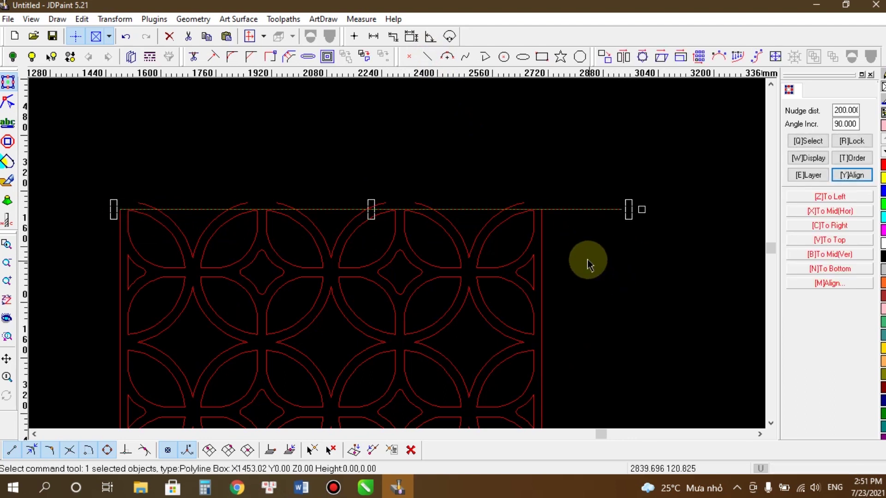
Step: Set the nudge distance to 24 and move the new horizontal line down by that amount as a guide
left_click(836, 110)
left_click_drag(836, 110, 847, 109)
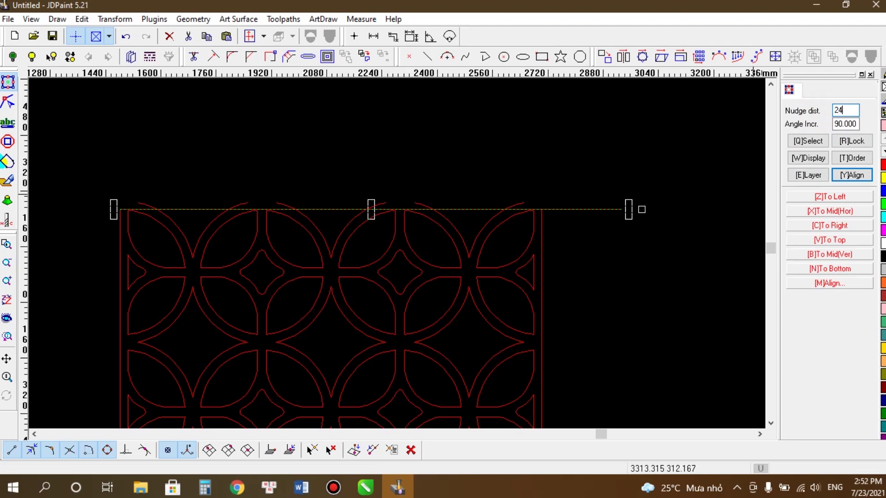
key("Return")
scroll(596, 215, "up", 1)
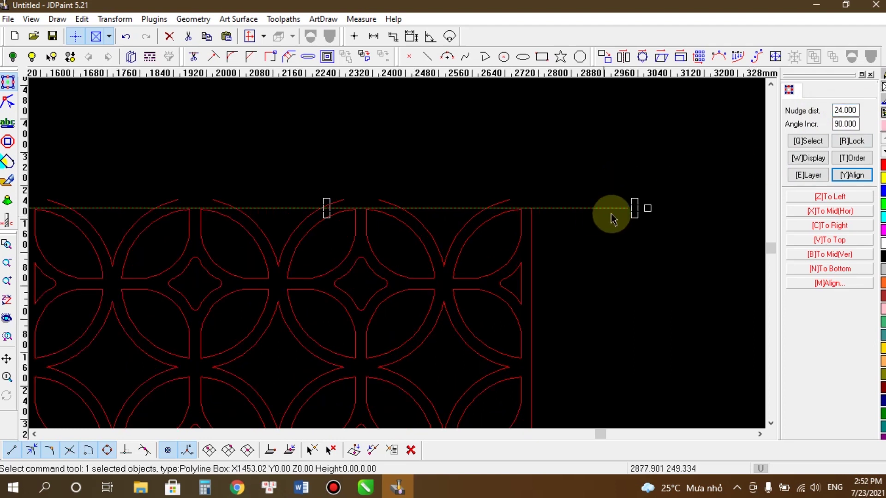
left_click(650, 236)
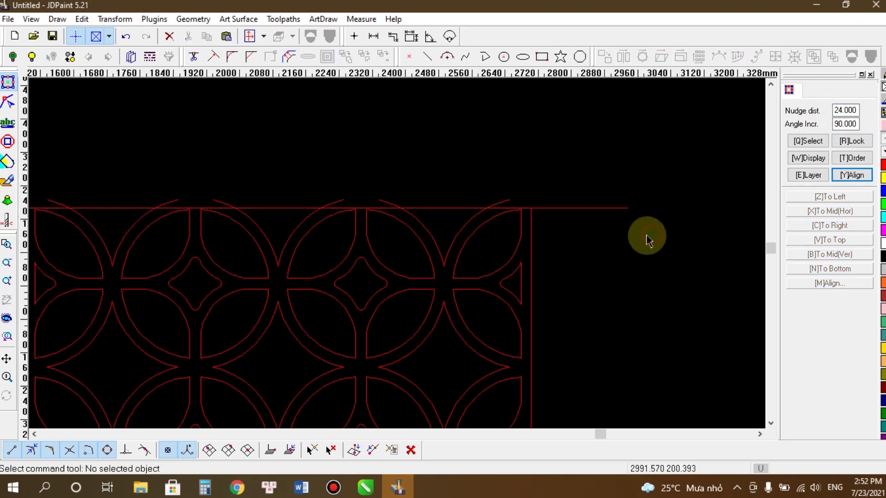
left_click(586, 208)
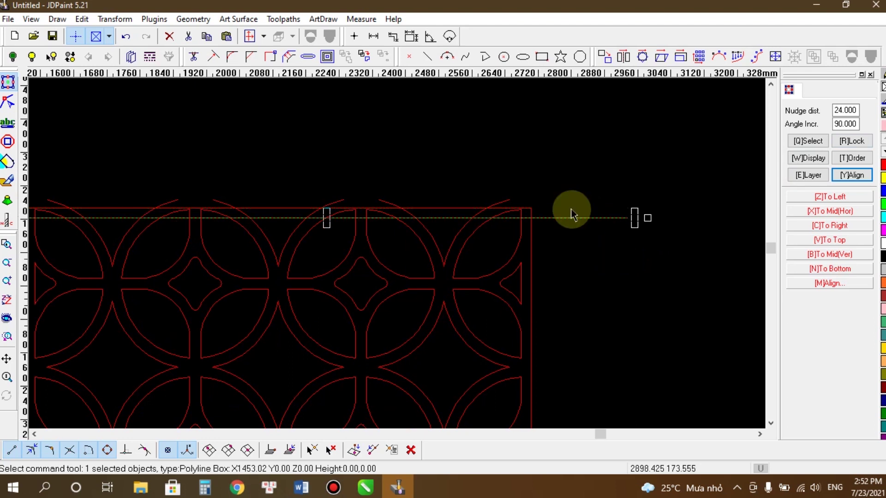
Step: Examine where the pattern's upper shapes lie relative to the square's top side and the guide line
scroll(556, 192, "down", 1)
scroll(336, 198, "up", 1)
scroll(283, 192, "up", 1)
scroll(270, 188, "down", 1)
scroll(508, 186, "down", 1)
scroll(689, 184, "up", 3)
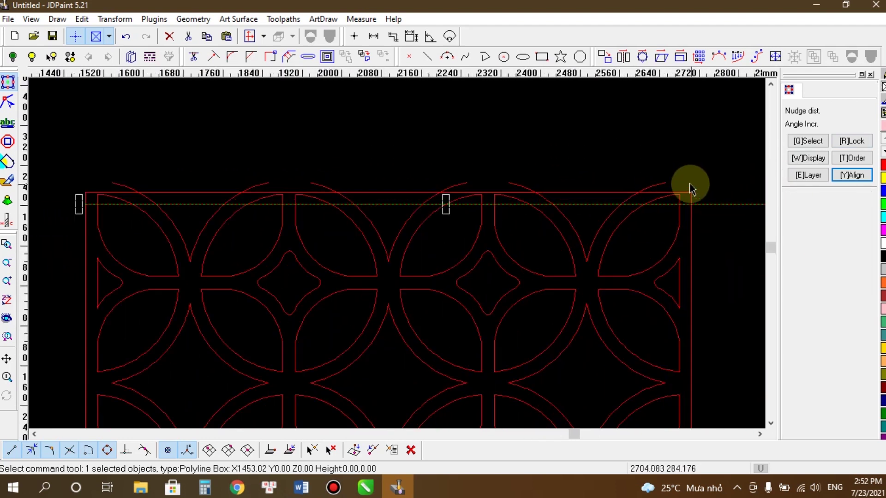
scroll(695, 201, "up", 1)
scroll(695, 200, "down", 1)
scroll(695, 201, "up", 1)
scroll(695, 202, "down", 2)
scroll(693, 199, "up", 3)
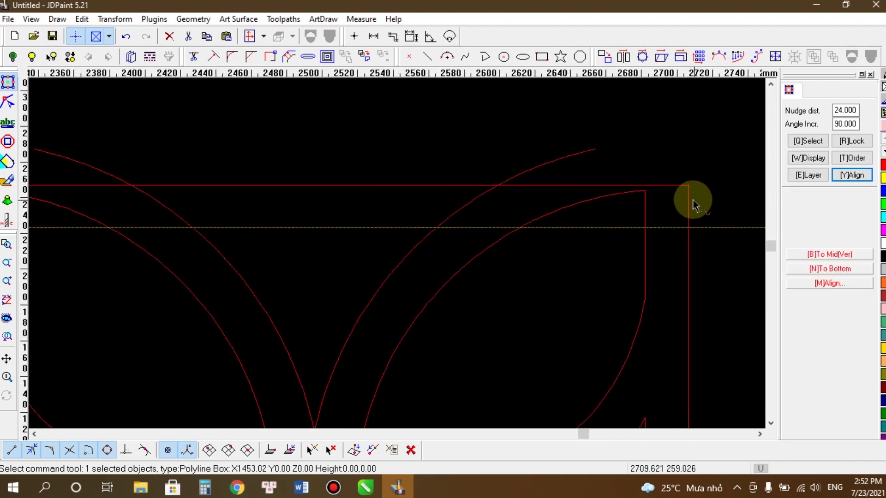
scroll(683, 196, "down", 4)
scroll(611, 171, "down", 2)
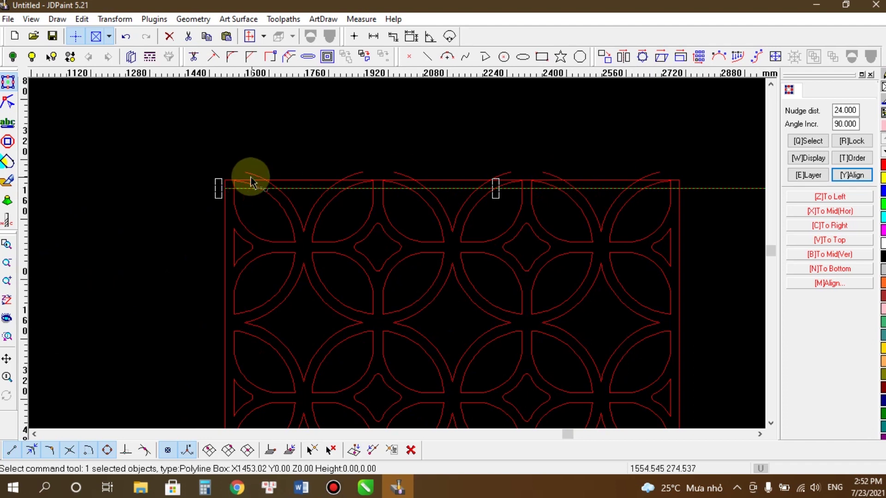
scroll(227, 198, "up", 3)
scroll(233, 194, "down", 2)
scroll(289, 189, "up", 3)
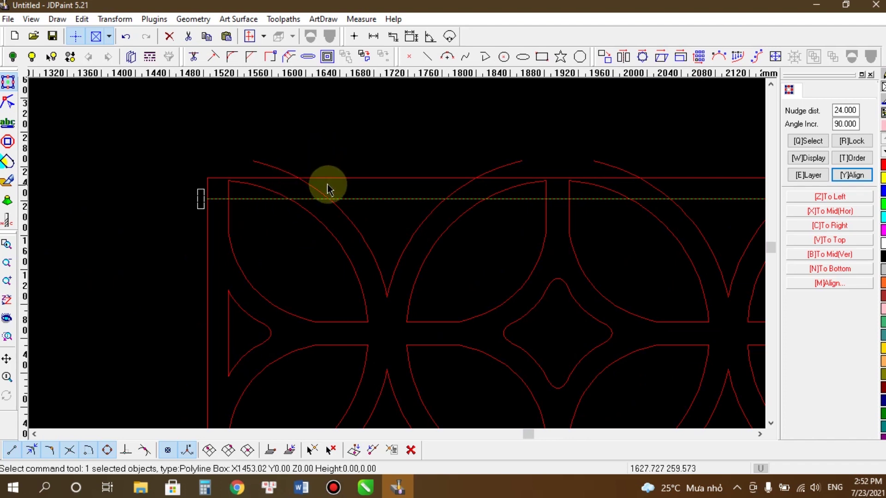
scroll(277, 148, "down", 3)
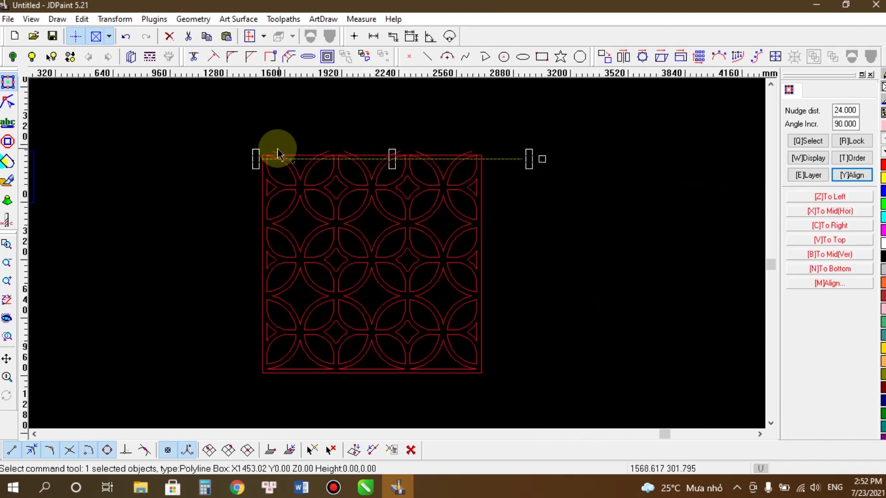
Step: Select all the pattern objects inside the square and compress them vertically from the top to about 1169.93 mm high, down to the guide line
left_click(508, 212)
scroll(397, 283, "up", 1)
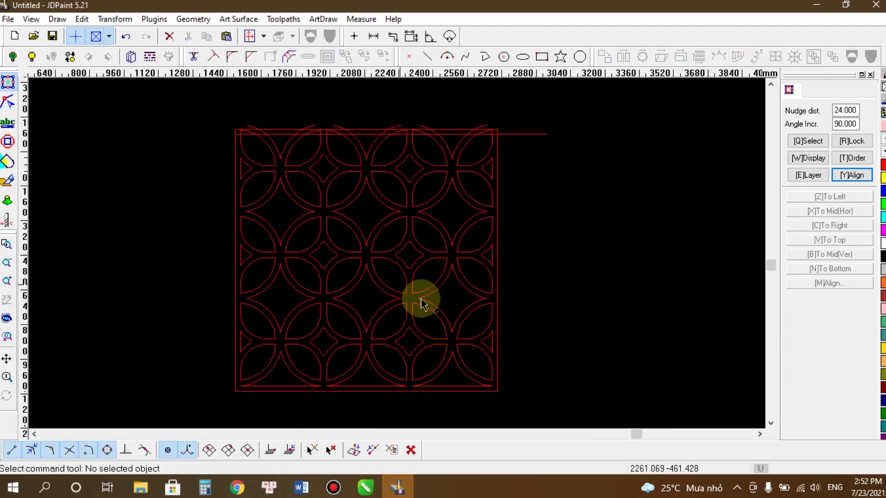
left_click_drag(494, 390, 234, 138)
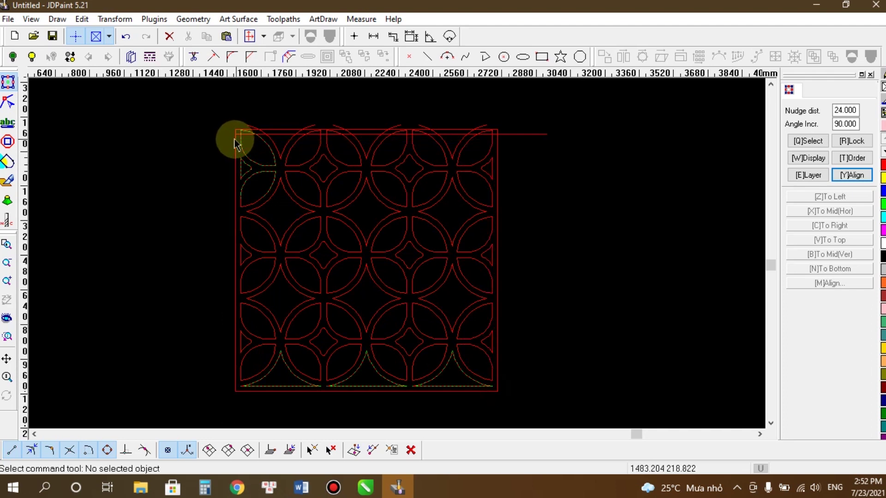
left_click_drag(554, 231, 237, 139)
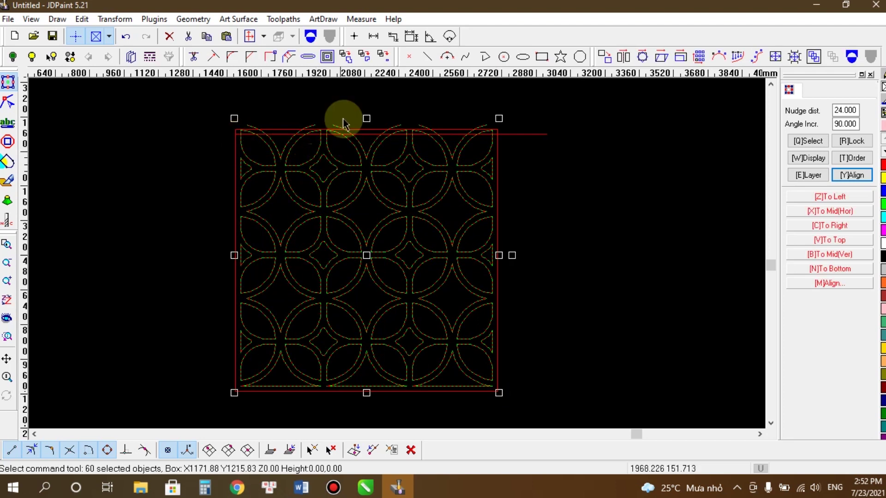
scroll(327, 100, "up", 2)
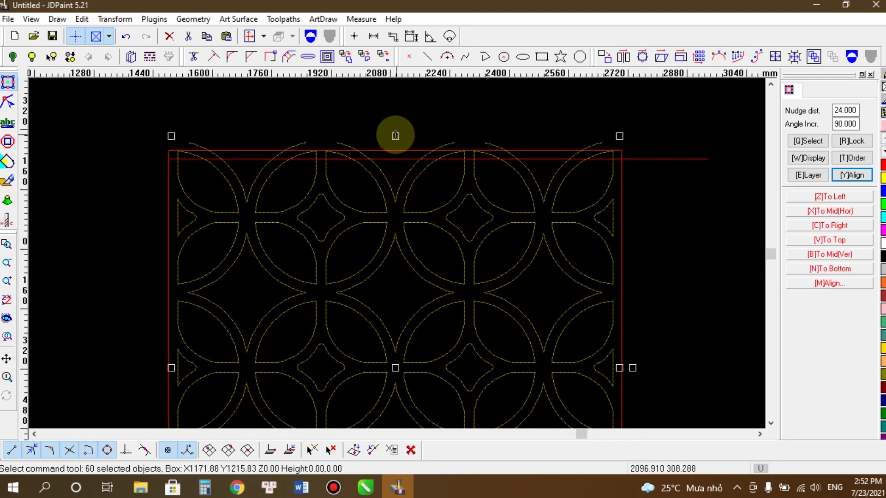
left_click_drag(395, 135, 396, 152)
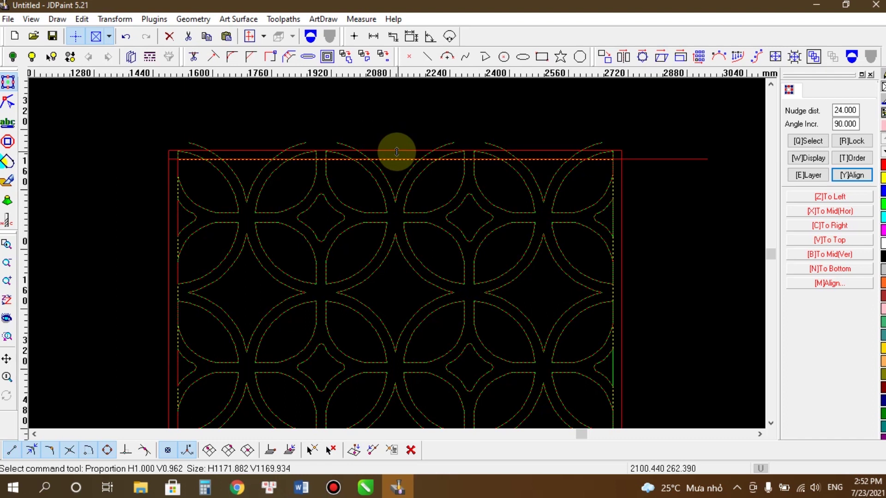
left_click_drag(397, 152, 396, 152)
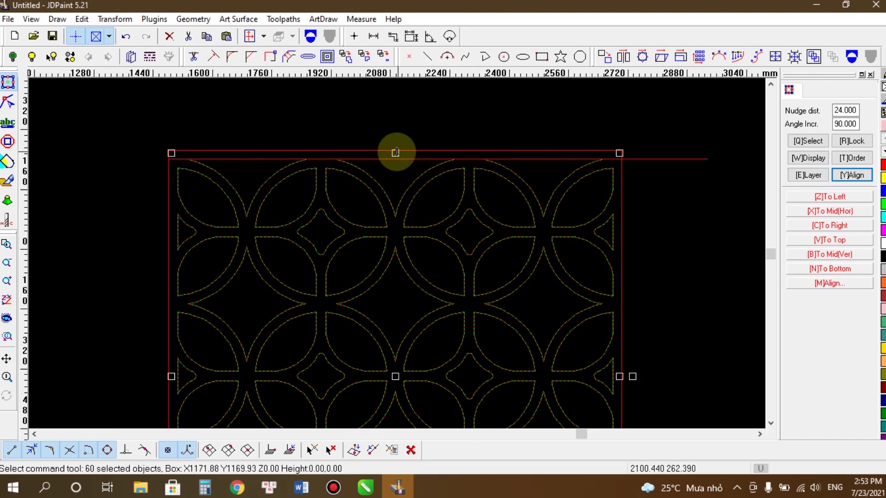
Step: Examine the fit of the compressed pattern at the top and bottom of the square, and deselect it
scroll(448, 143, "down", 2)
scroll(447, 143, "up", 2)
scroll(447, 143, "down", 3)
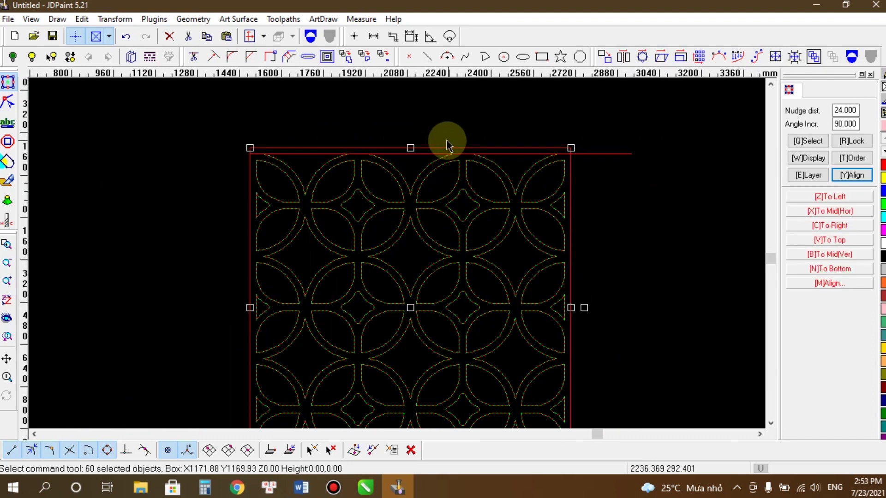
scroll(447, 143, "down", 1)
scroll(436, 227, "up", 2)
scroll(432, 231, "down", 1)
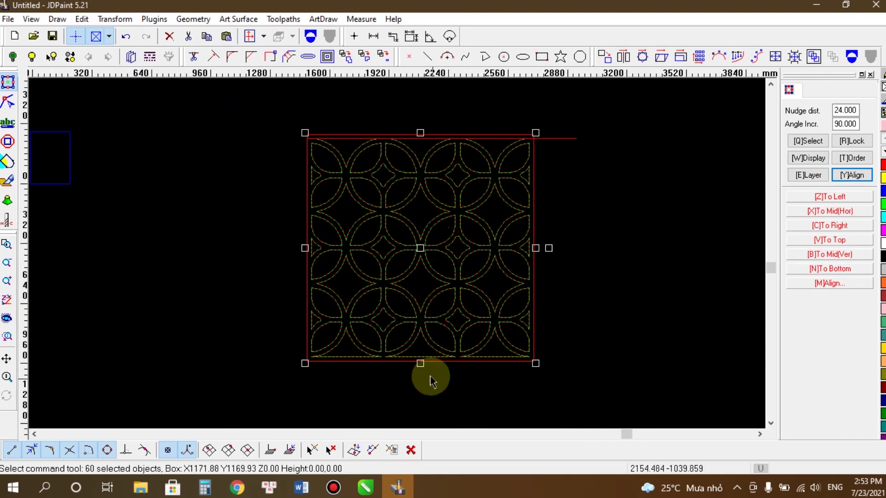
scroll(420, 139, "up", 2)
left_click(500, 117)
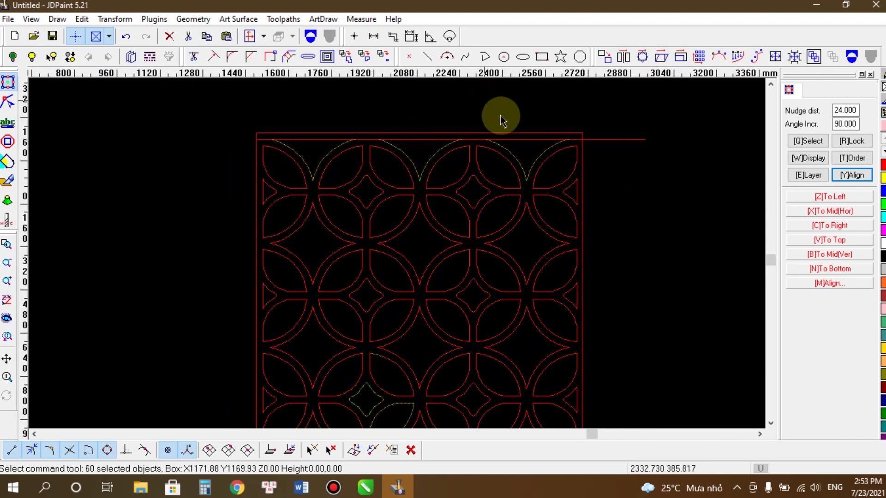
Step: Delete the horizontal guide line below the square's top side
scroll(500, 115, "up", 2)
scroll(501, 116, "up", 2)
scroll(458, 126, "down", 3)
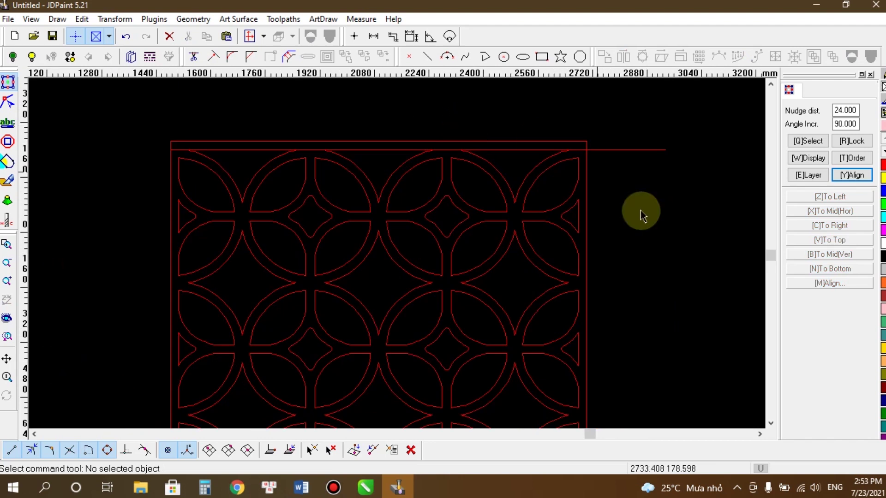
left_click(635, 149)
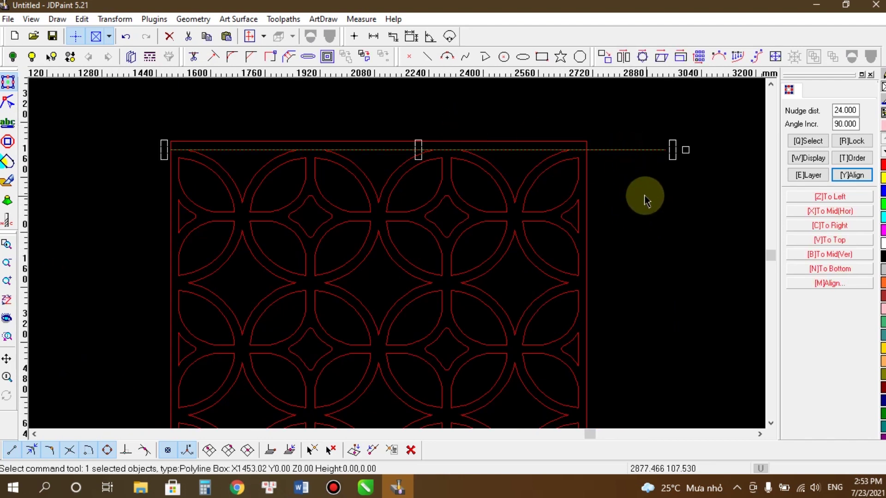
key("Delete")
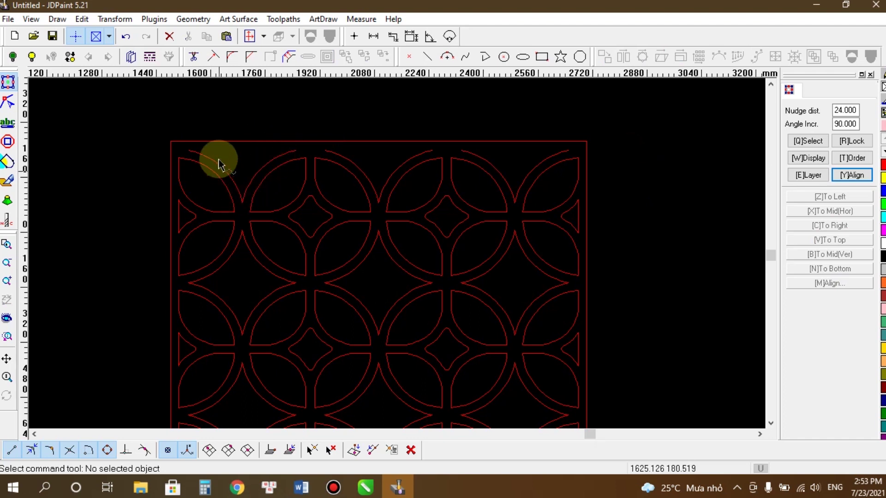
Step: Turn off the orthogonal constraint and draw a line joining the two open ends of the first open shape in the top row
scroll(207, 146, "up", 2)
scroll(206, 146, "down", 1)
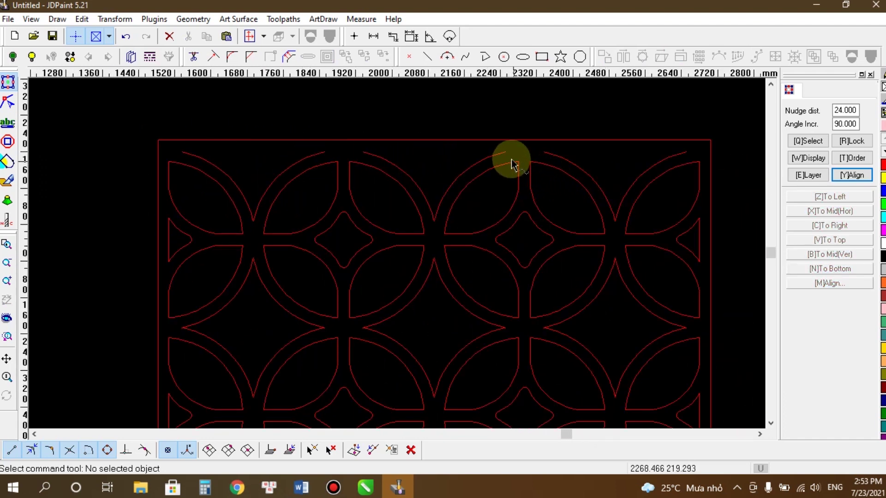
left_click(429, 58)
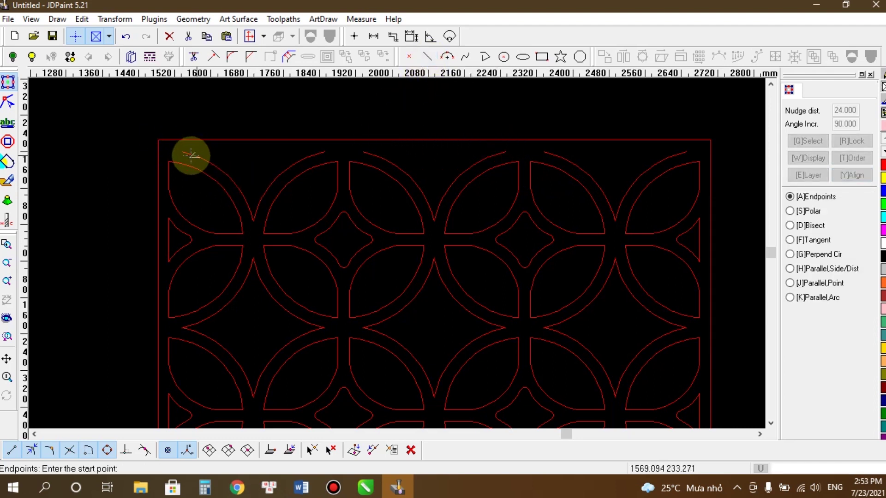
left_click(76, 38)
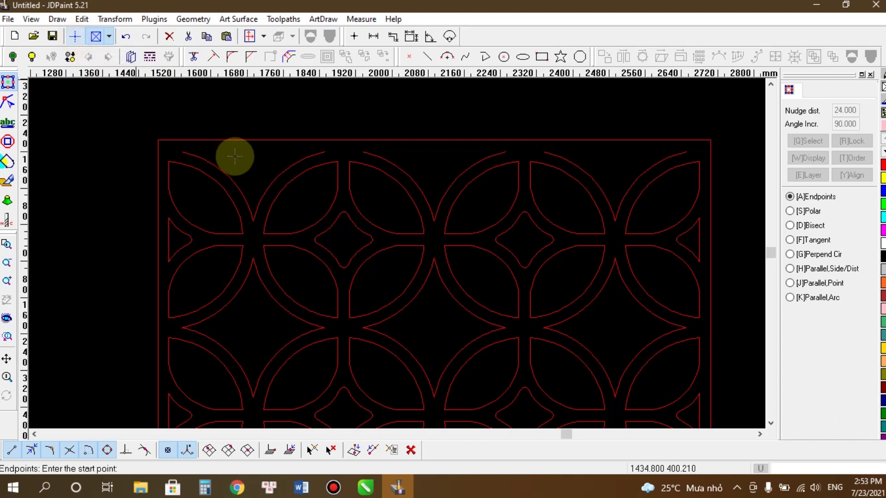
left_click(325, 152)
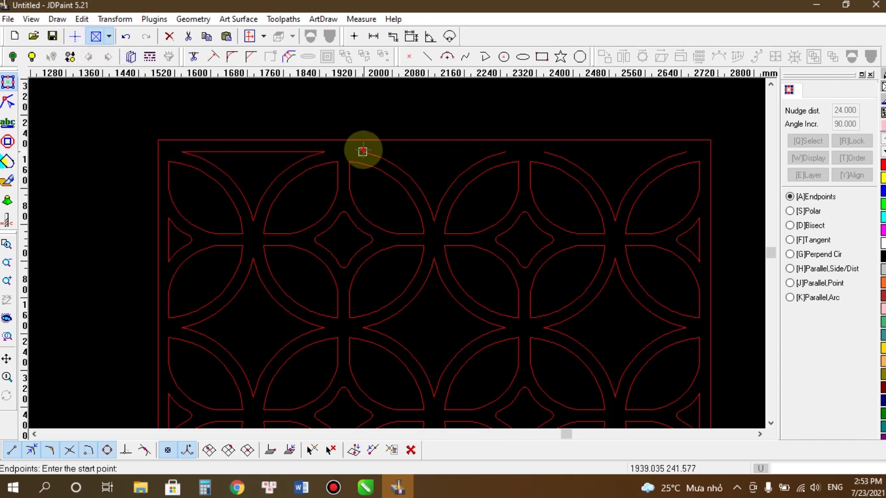
Step: Draw straight lines joining the open ends of the second and third shapes in the top row
left_click(363, 151)
left_click(505, 151)
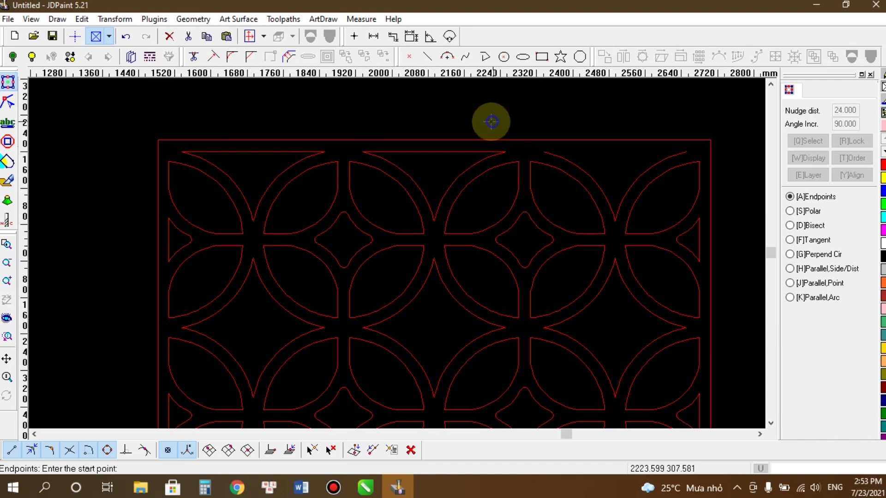
left_click(543, 151)
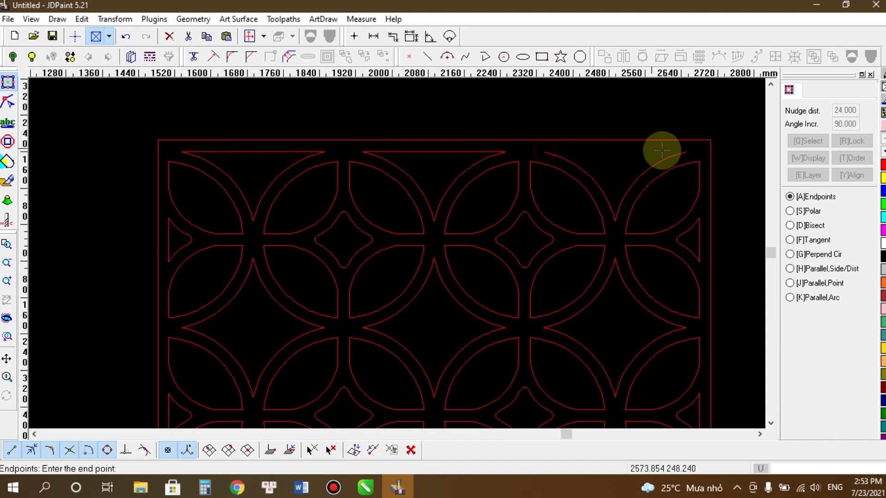
left_click(686, 151)
right_click(732, 155)
left_click(513, 112)
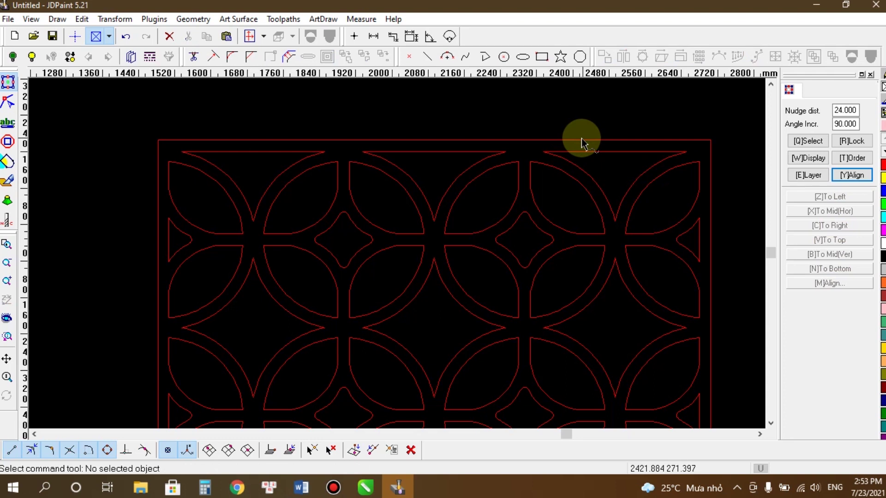
Step: Join each of the three top-row curves with its closing line, using the Auto-join option of curve joining
left_click(287, 168)
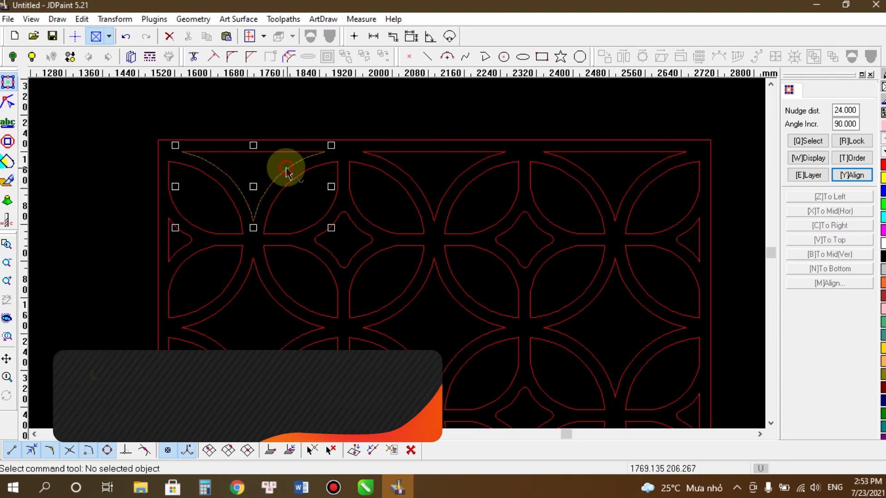
left_click(236, 152)
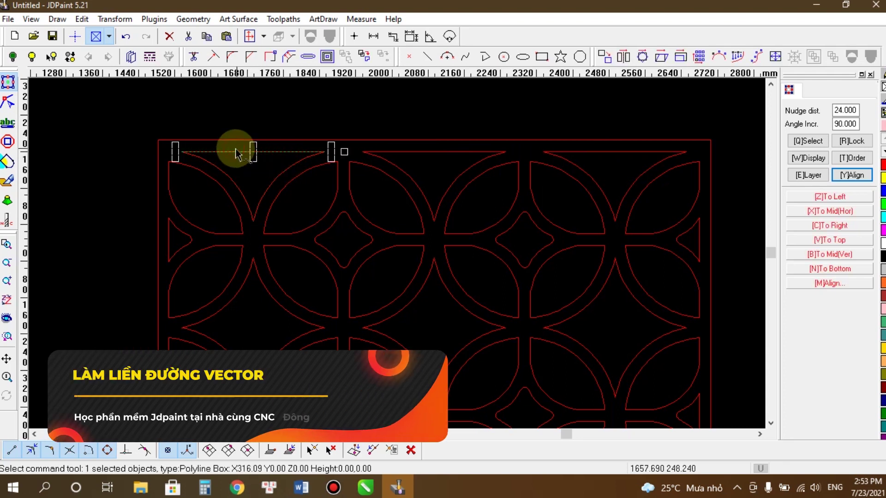
left_click(307, 124)
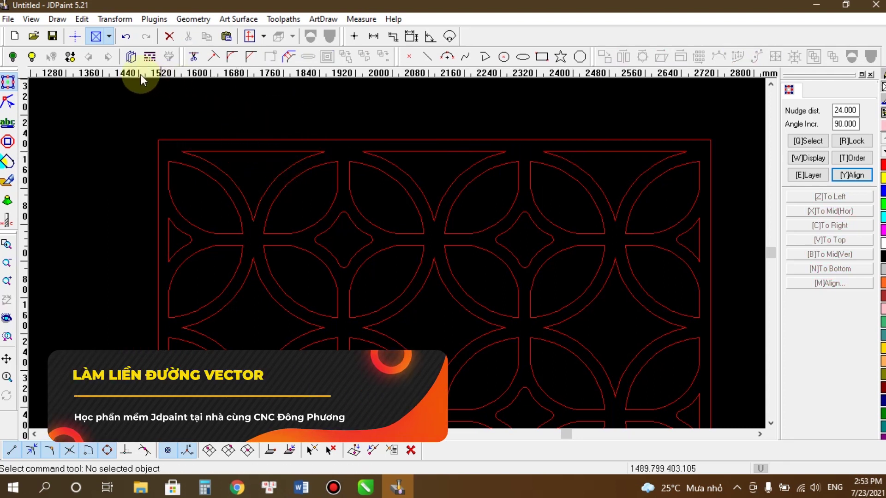
left_click(81, 19)
left_click(108, 207)
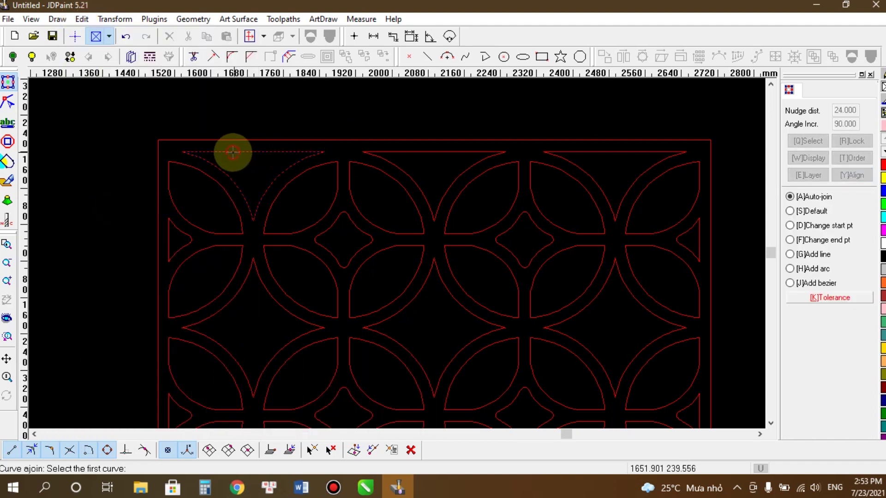
left_click(411, 151)
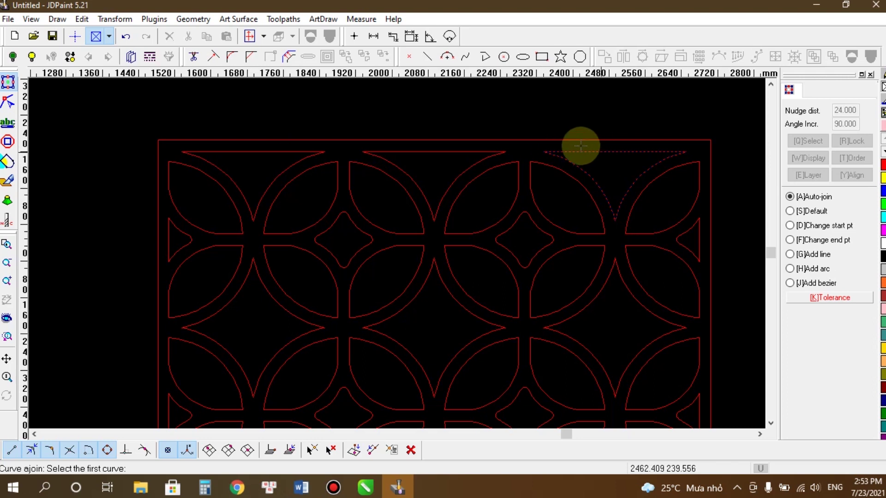
right_click(503, 121)
scroll(455, 109, "down", 4)
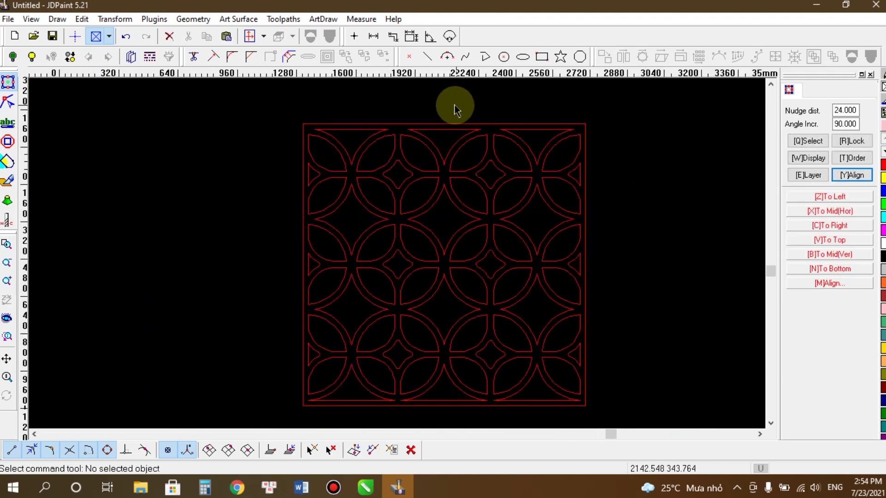
scroll(528, 160, "up", 1)
scroll(528, 160, "down", 1)
scroll(439, 117, "up", 1)
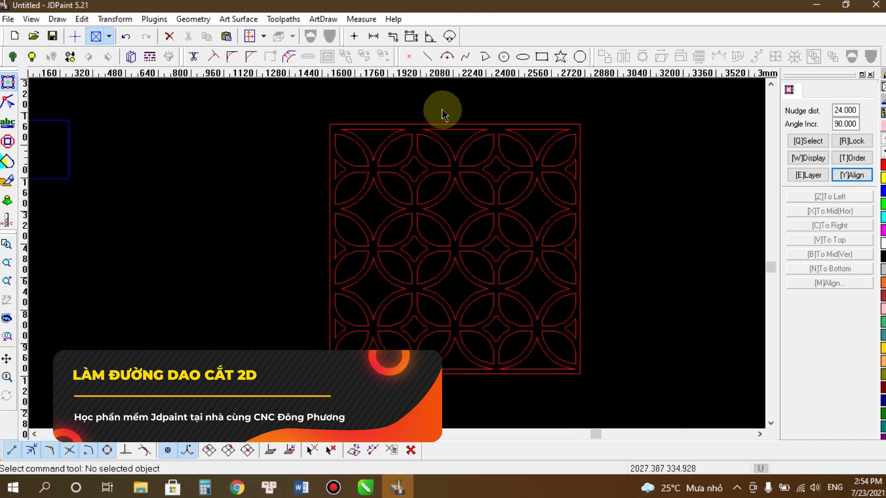
scroll(370, 135, "up", 1)
scroll(487, 159, "down", 1)
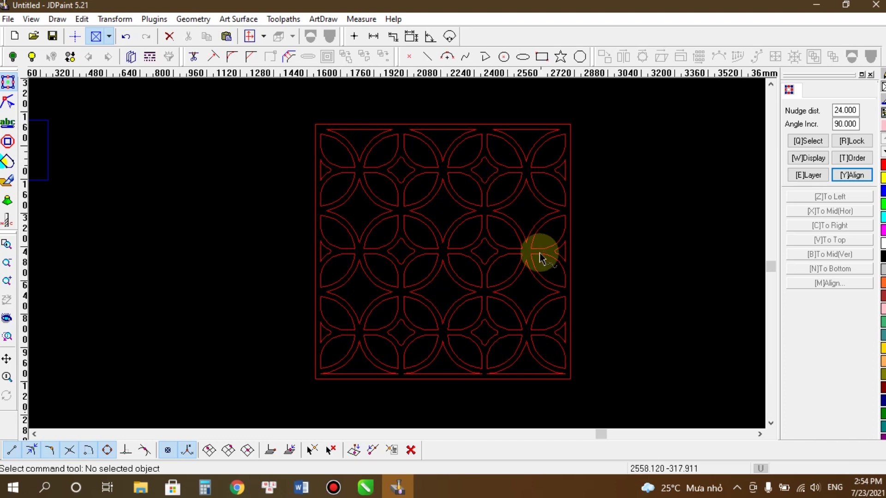
Step: Select all the pattern objects inside the square and start Adjust direction on them
left_click(457, 291)
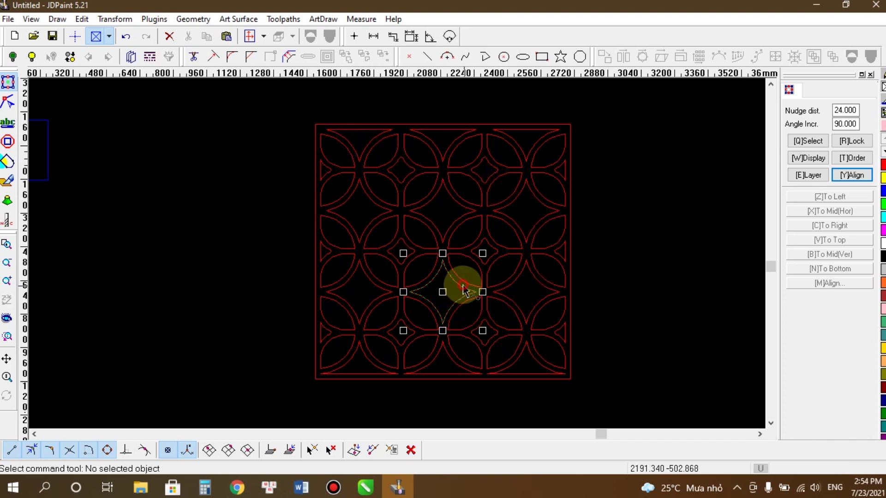
left_click(461, 230)
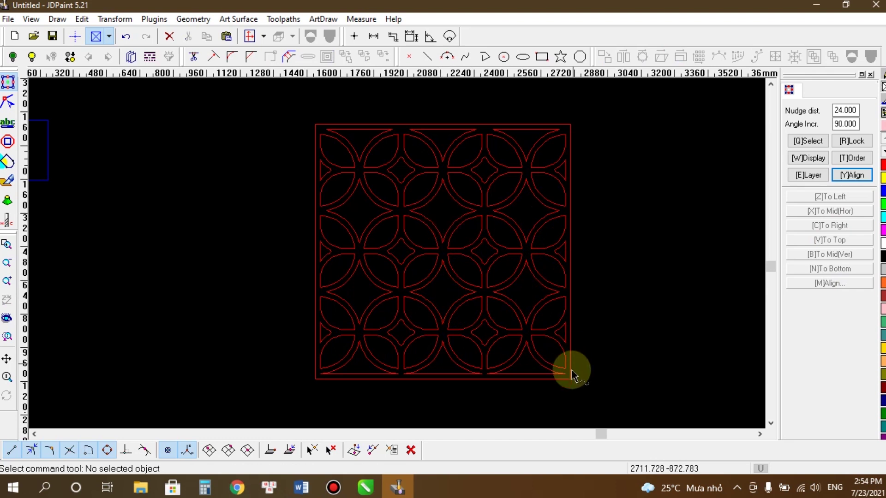
left_click_drag(568, 378, 322, 133)
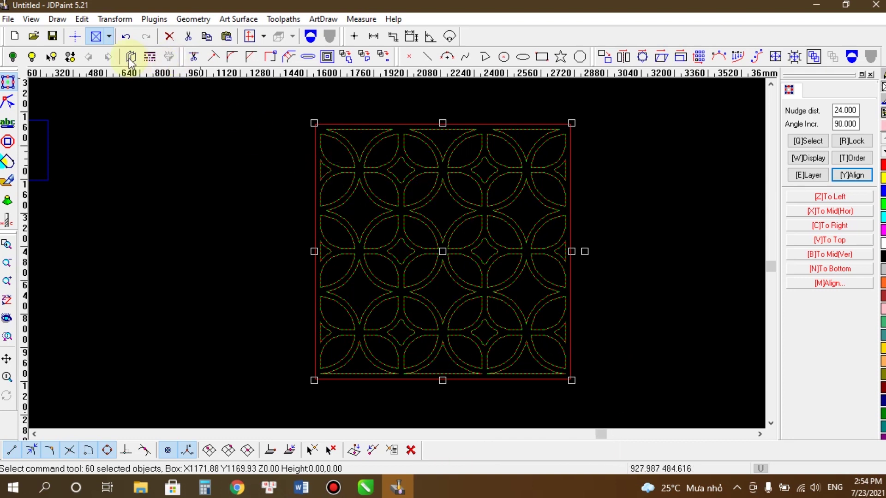
left_click(117, 19)
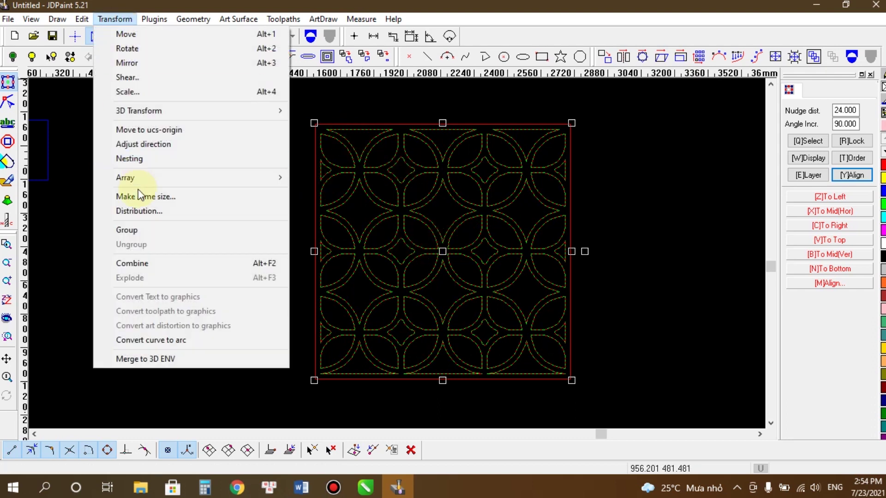
left_click(177, 147)
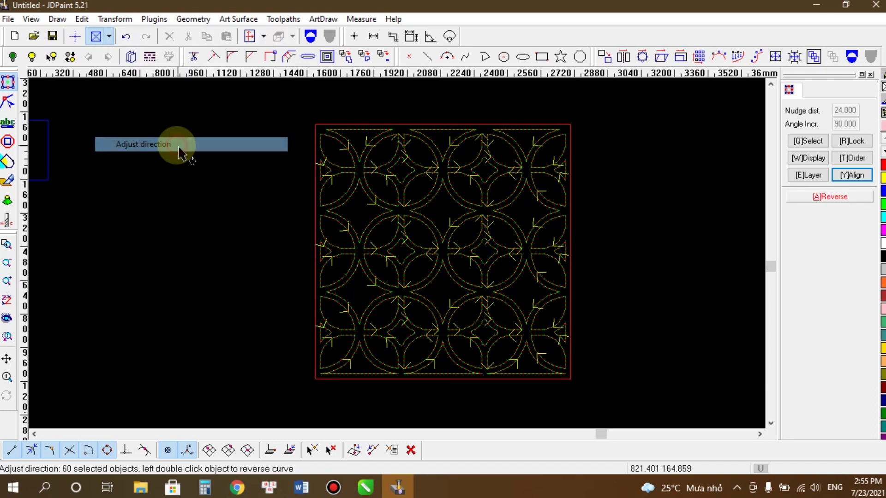
Step: Check the leaf shapes in the second row and reverse the counter-clockwise ones so they all run clockwise
scroll(357, 141, "up", 2)
scroll(360, 146, "up", 2)
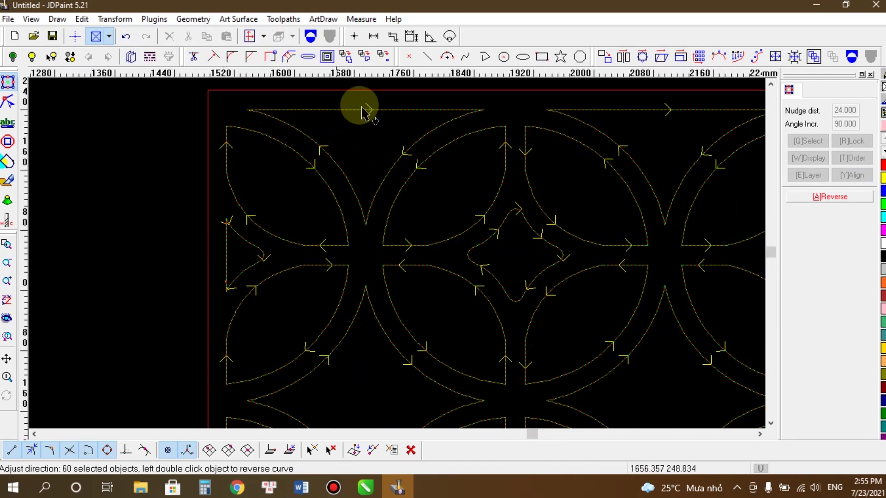
scroll(397, 200, "down", 2)
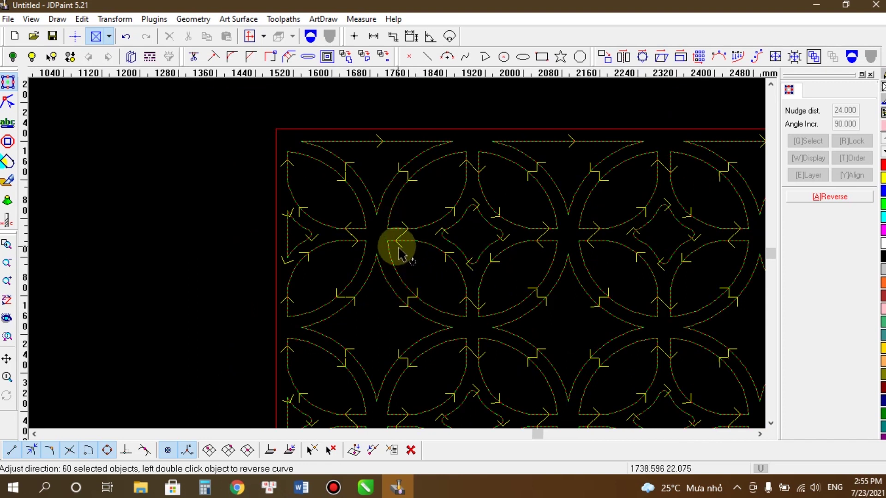
scroll(395, 248, "up", 3)
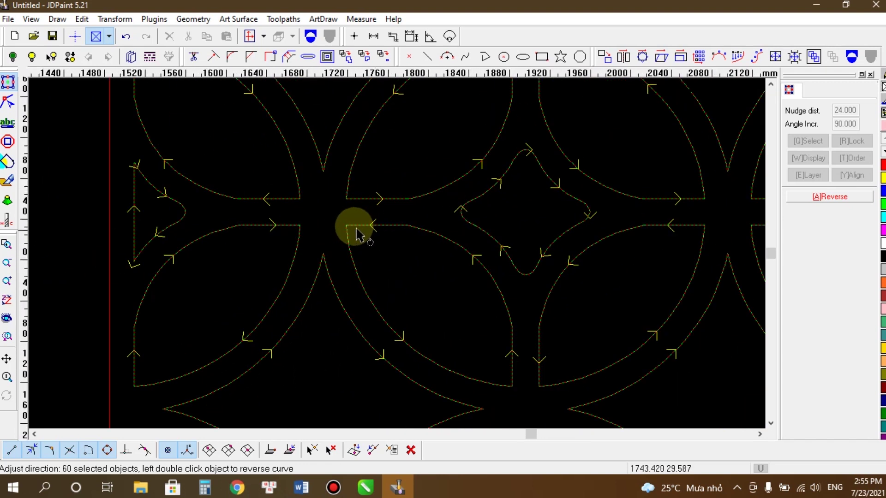
scroll(355, 231, "down", 2)
scroll(401, 247, "up", 1)
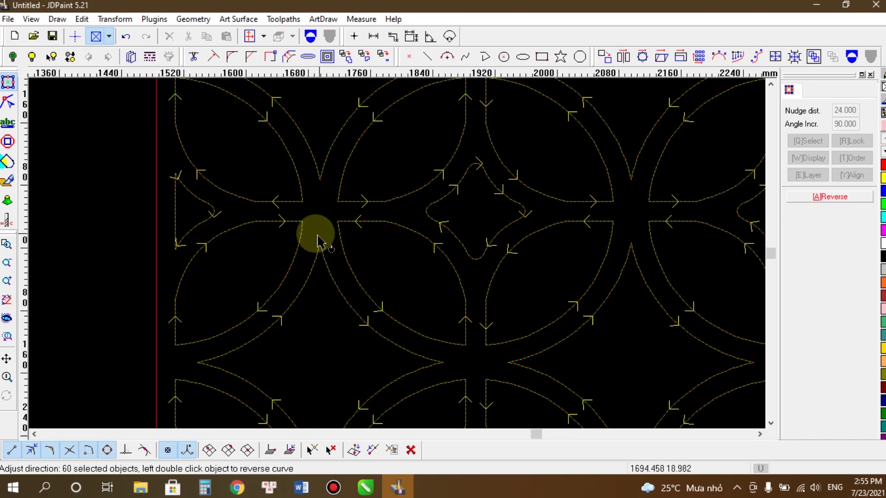
left_click(378, 221)
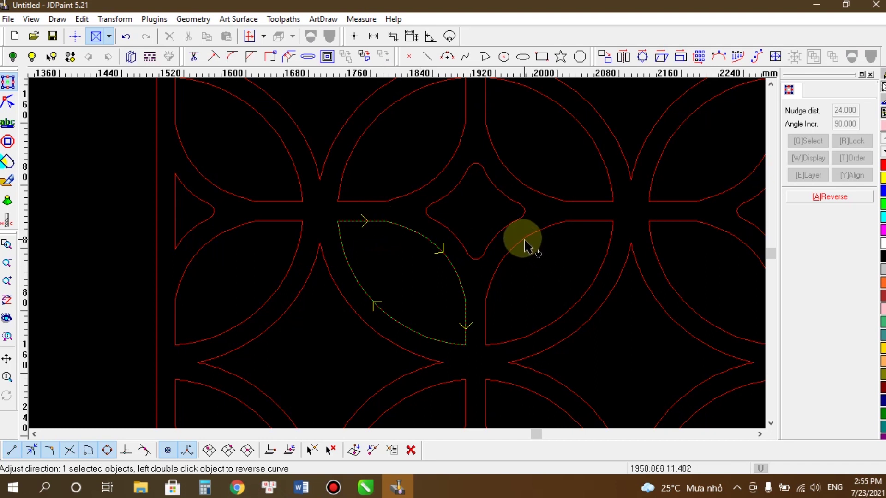
scroll(451, 231, "down", 2)
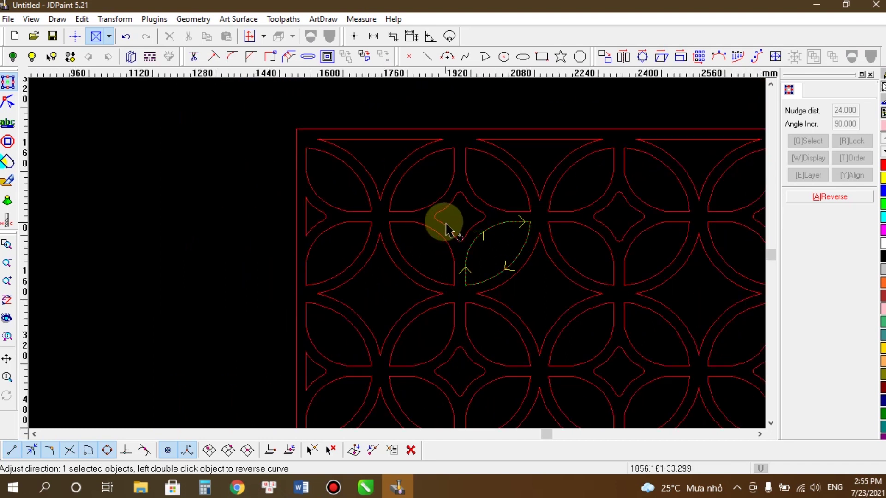
double_click(529, 236)
scroll(490, 227, "down", 3)
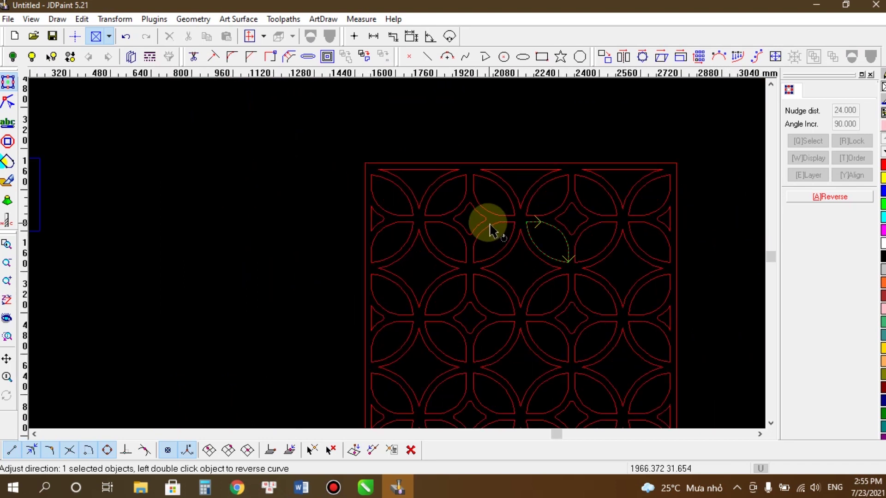
scroll(653, 254, "up", 2)
left_click(526, 241)
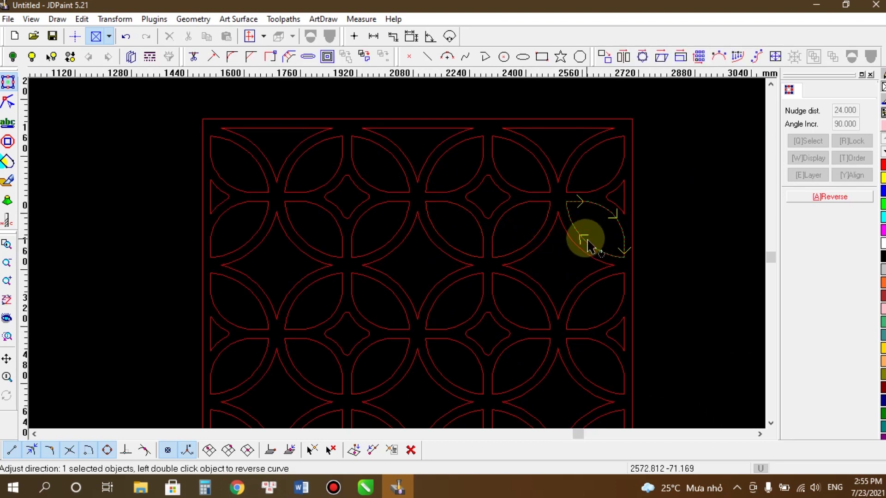
Step: Check each leaf shape in the third row and reverse the counter-clockwise ones to a clockwise direction
right_click(588, 279)
left_click(586, 285)
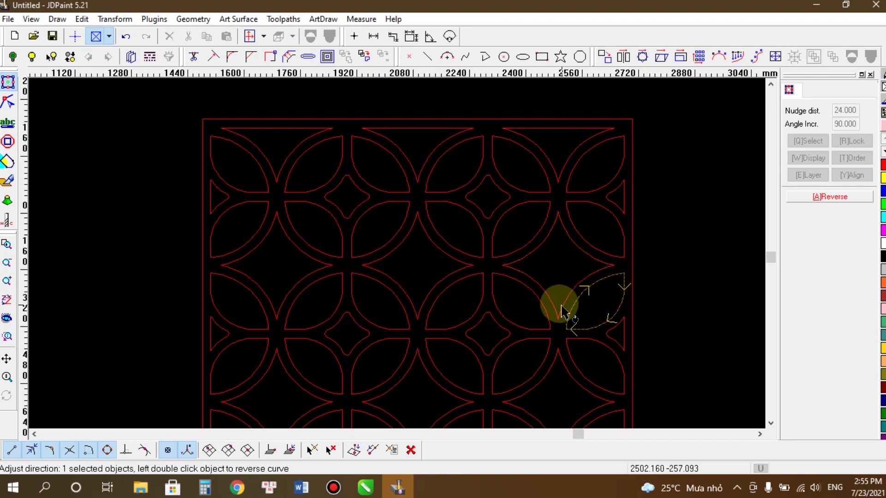
left_click(520, 307)
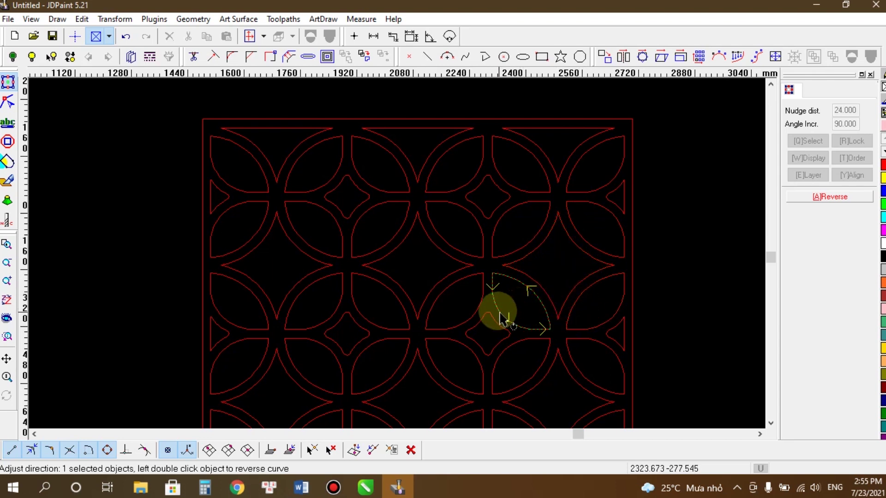
double_click(547, 317)
left_click(463, 280)
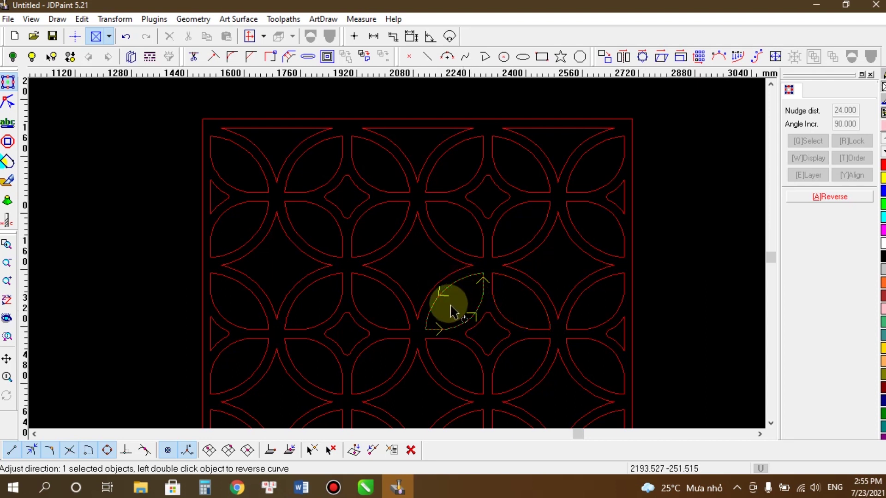
left_click(401, 311)
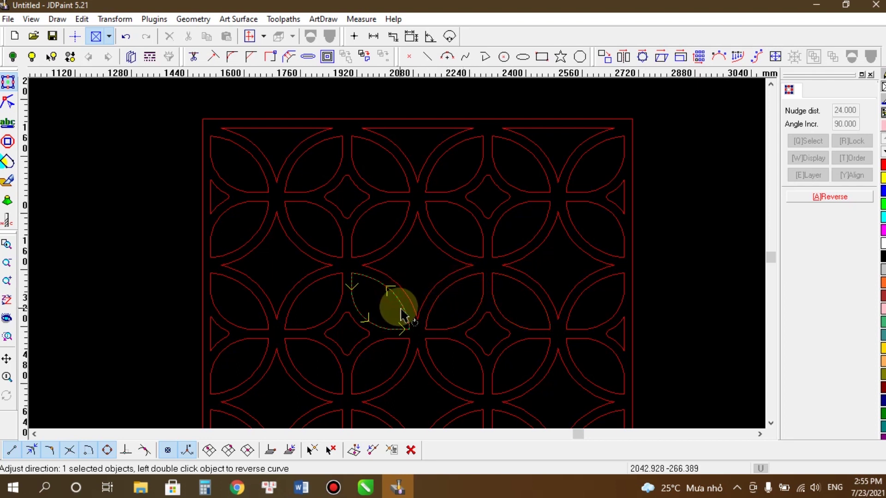
double_click(405, 316)
left_click(348, 302)
left_click(342, 298)
left_click(267, 307)
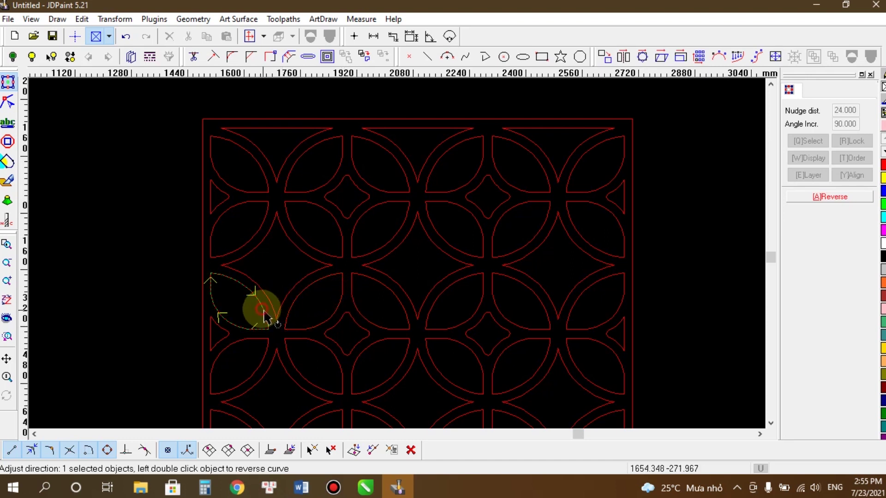
Step: Check the fourth-row leaf shapes one by one and set the counter-clockwise ones to a clockwise direction
double_click(257, 369)
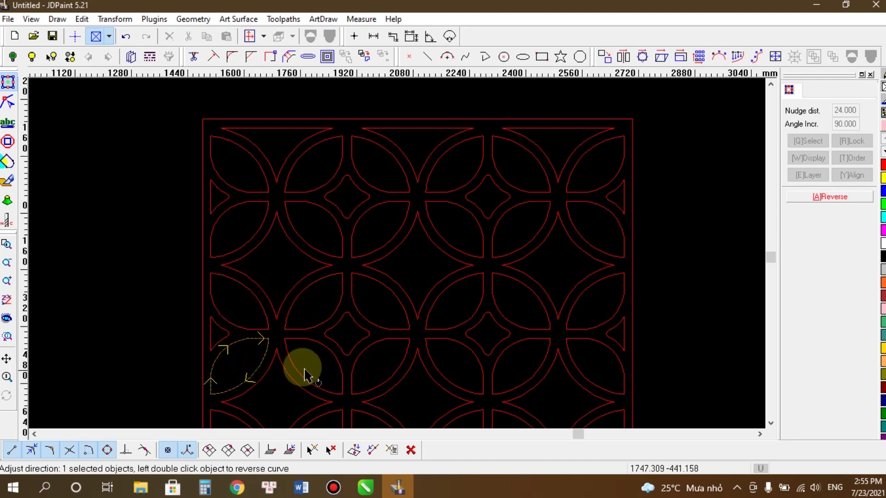
left_click(300, 381)
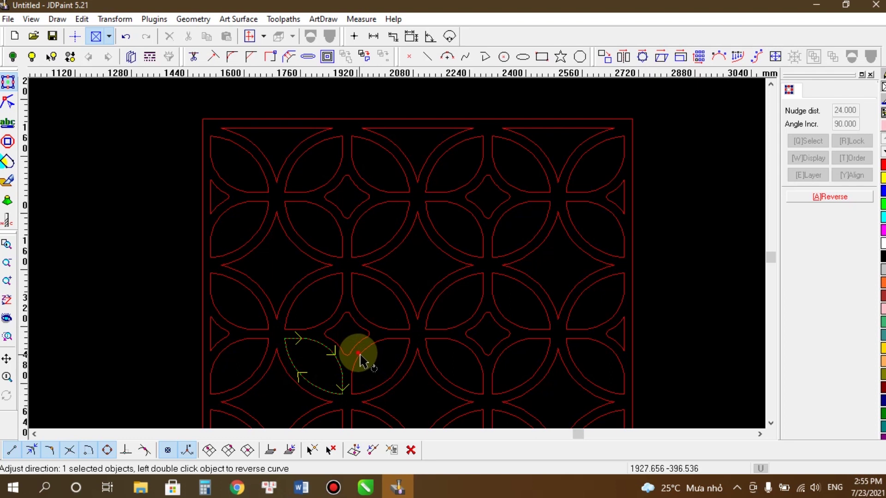
left_click(452, 344)
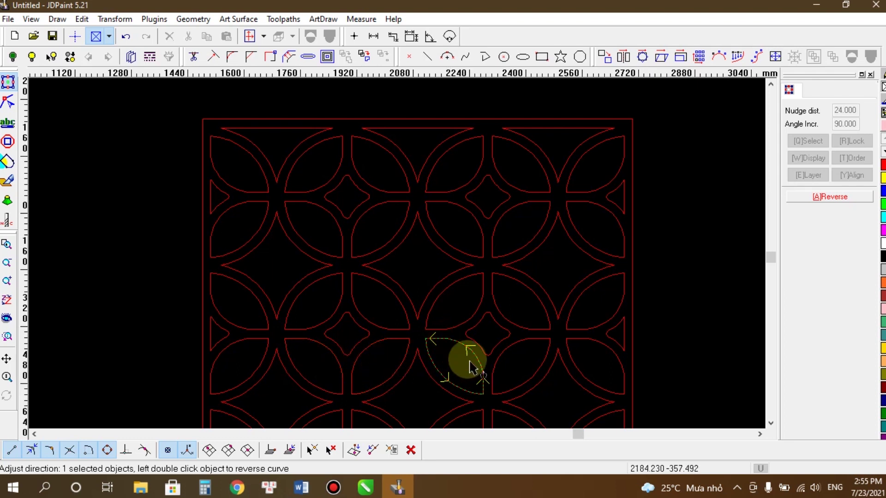
right_click(498, 358)
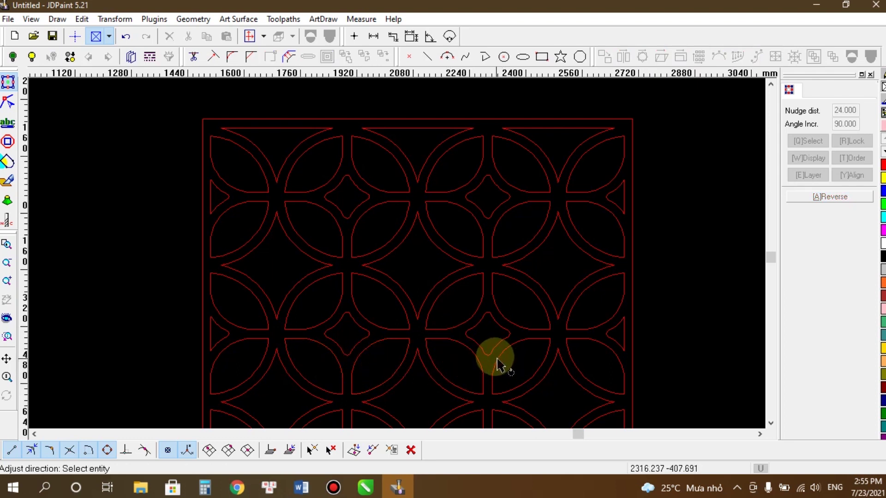
left_click(498, 360)
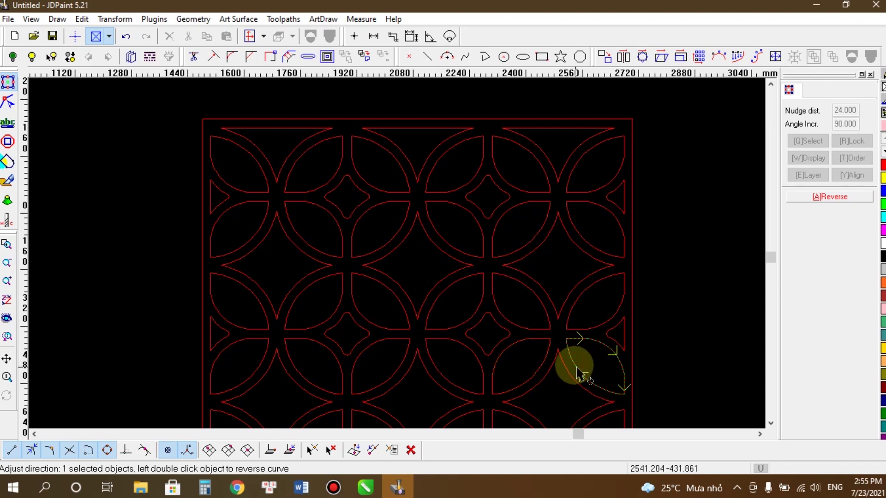
scroll(512, 298, "down", 3)
scroll(533, 363, "up", 2)
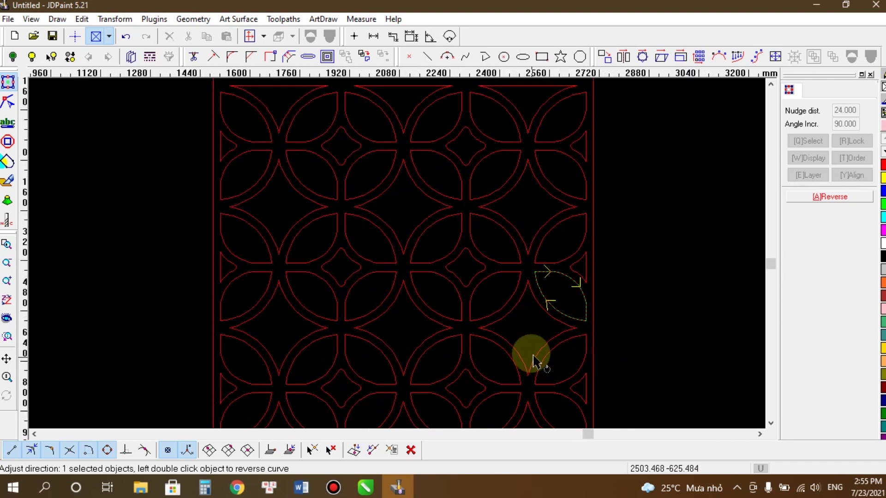
Step: Check the four-pointed stars above the fifth leaf row and that row's leaf shapes, reversing the counter-clockwise leaves
left_click(548, 333)
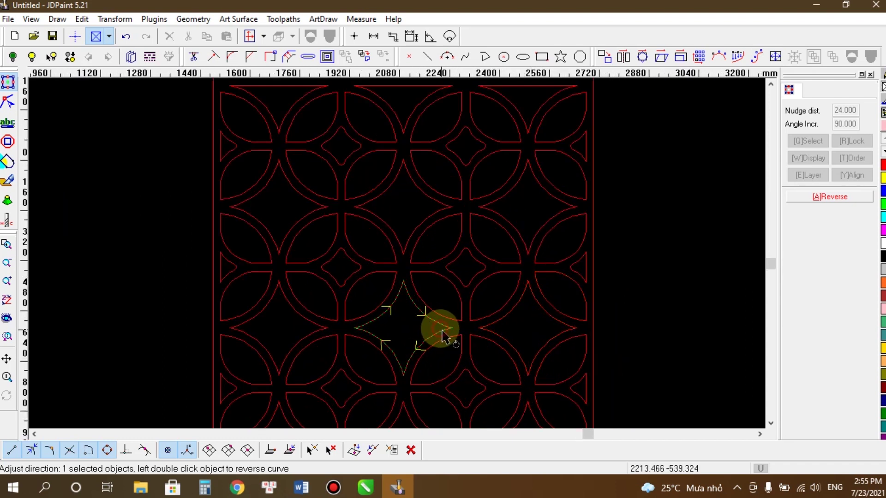
left_click(321, 335)
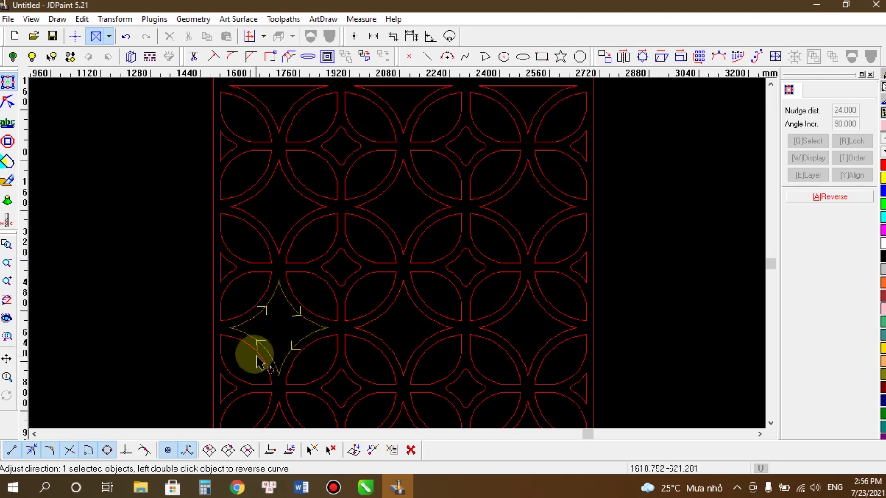
left_click(338, 363)
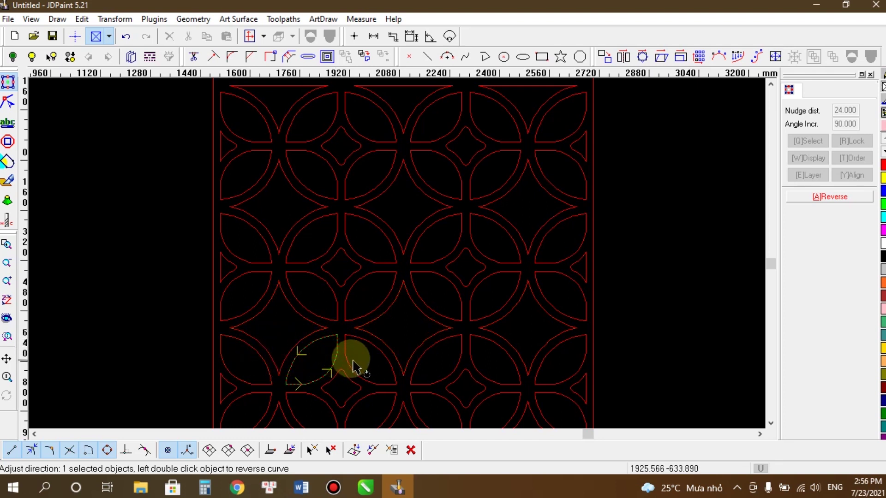
double_click(350, 370)
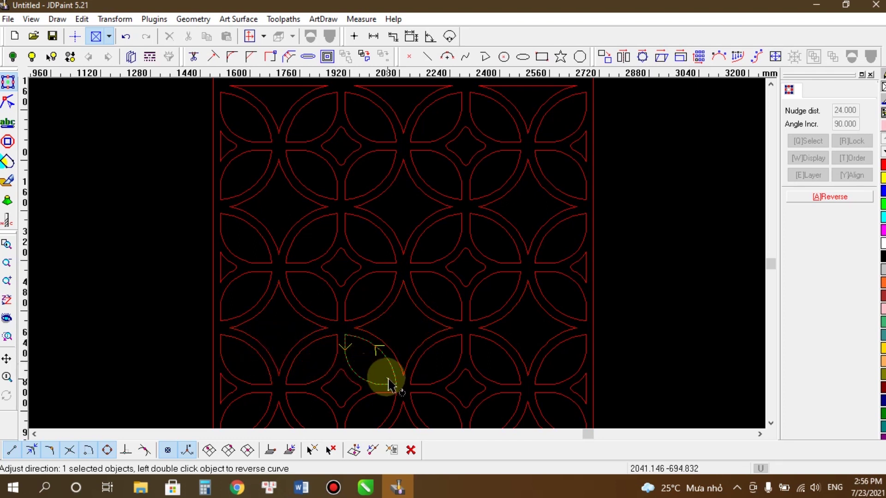
double_click(419, 369)
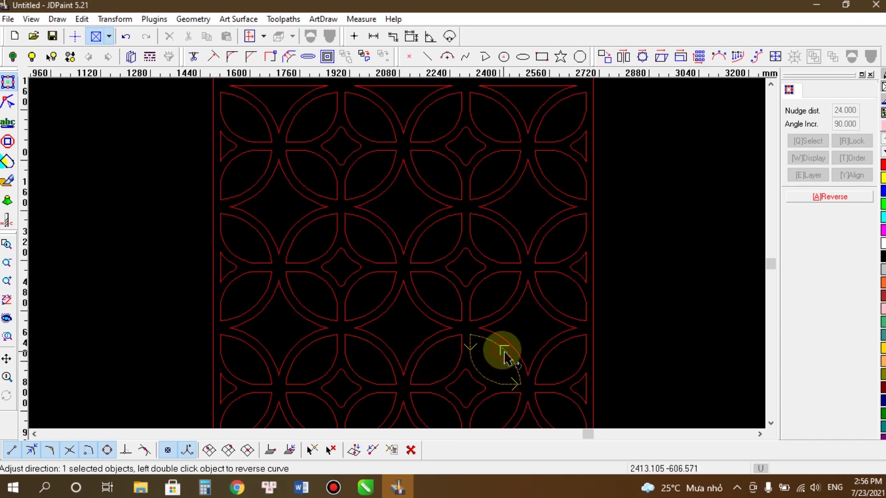
left_click(553, 365)
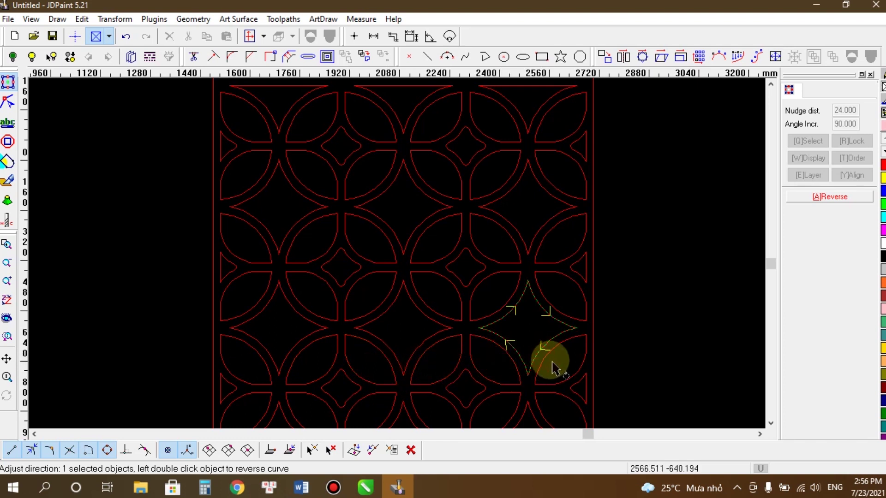
Step: Check each leaf shape in the lowest row and reverse the counter-clockwise ones so they run clockwise
scroll(513, 339, "down", 2)
scroll(514, 360, "up", 2)
scroll(547, 367, "up", 1)
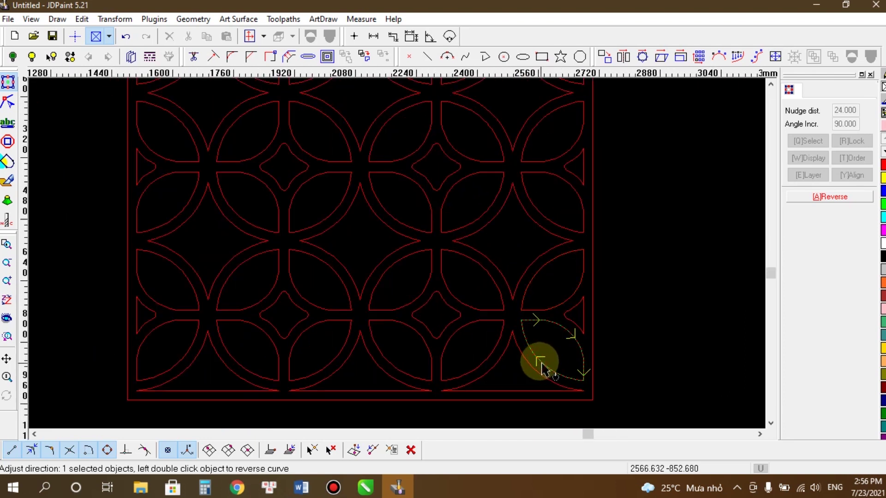
left_click(486, 362)
left_click(482, 369)
double_click(483, 369)
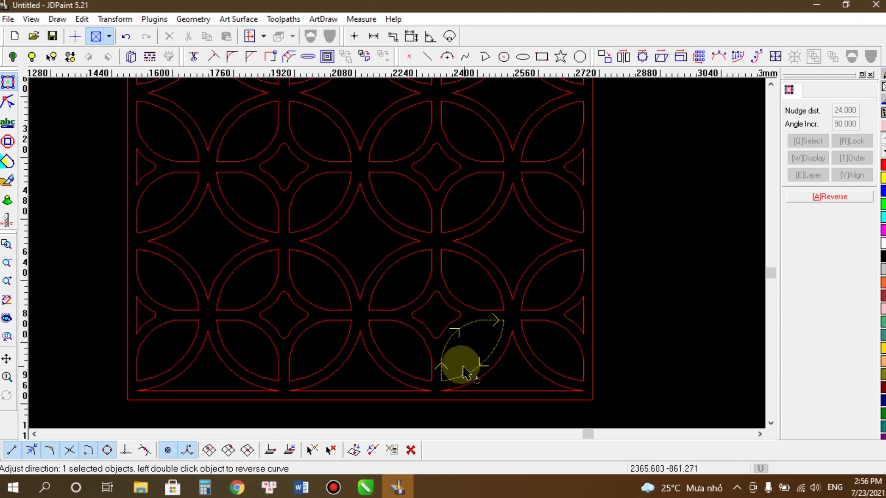
double_click(423, 361)
left_click(346, 349)
left_click(279, 364)
left_click(280, 367)
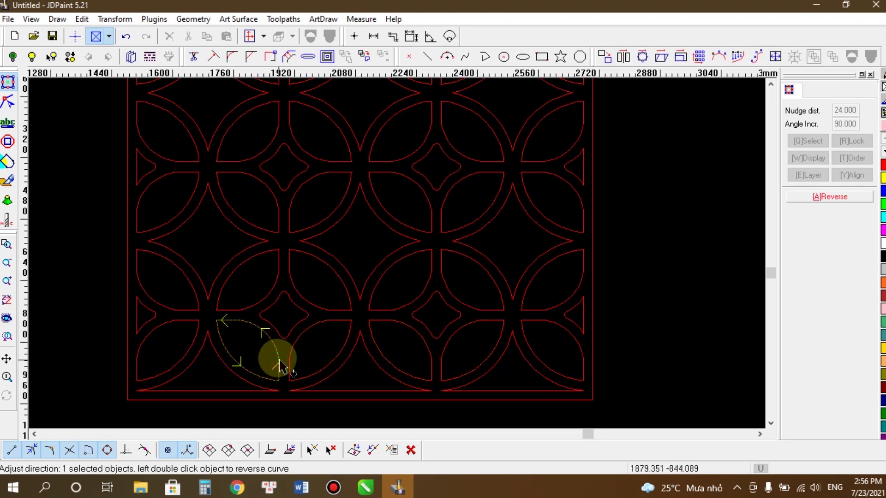
Step: Check the direction of the triangular shapes along the lower edge and the lowest small diamonds, and end Adjust direction
left_click(203, 369)
left_click(240, 378)
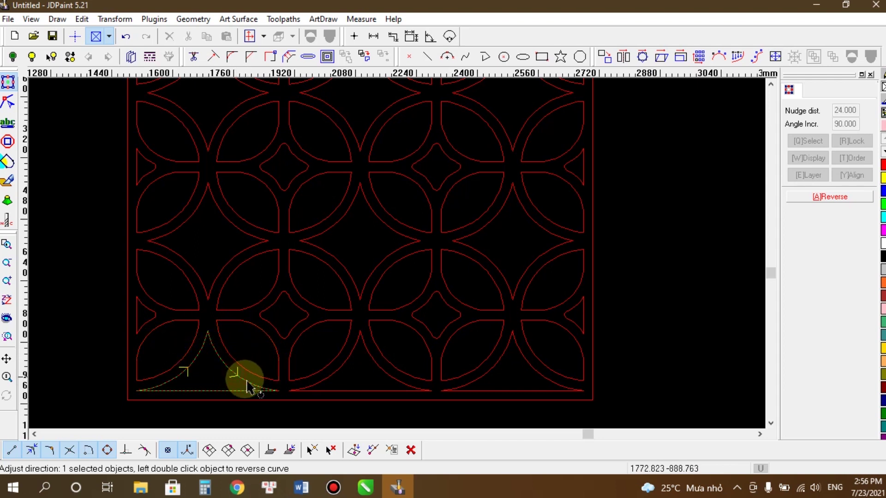
left_click(336, 375)
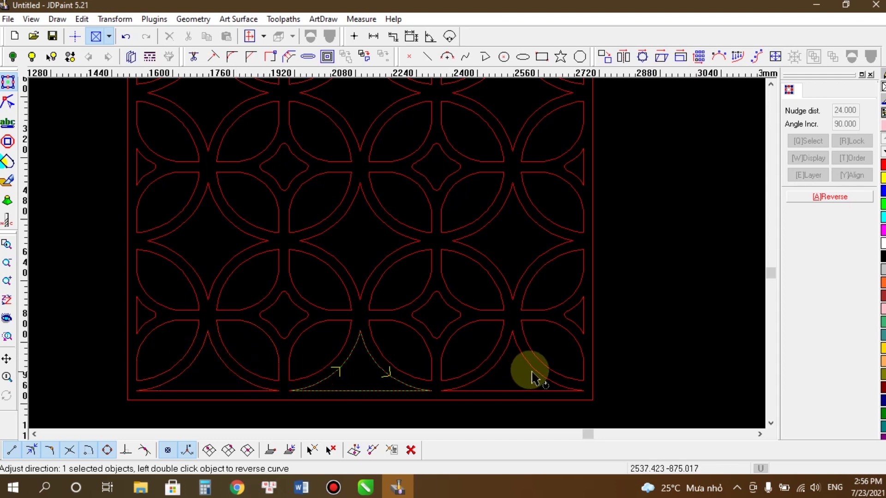
left_click(438, 332)
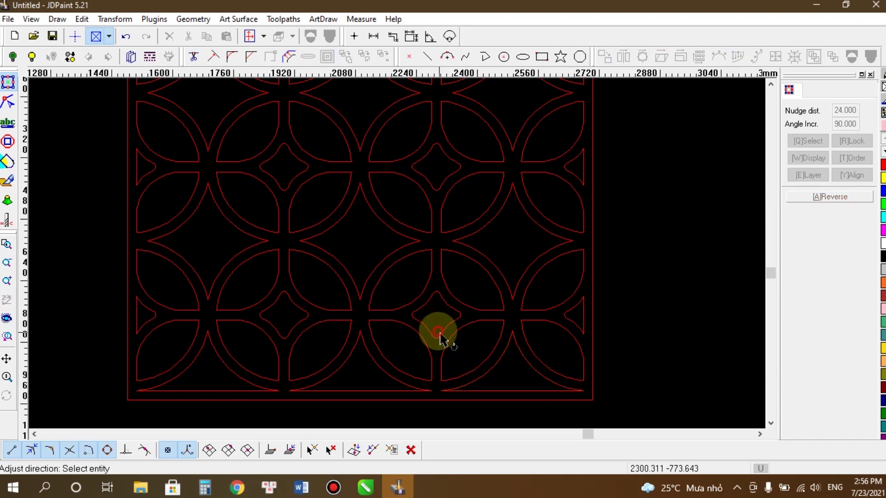
left_click(441, 337)
left_click(299, 326)
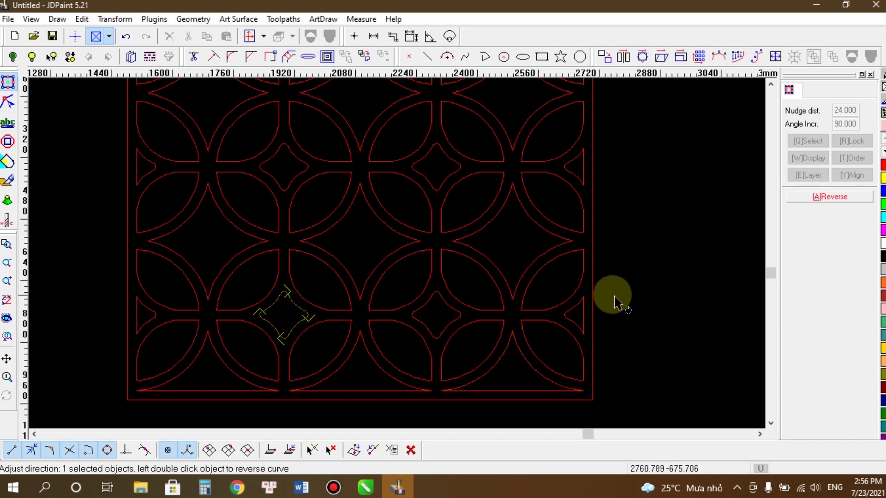
right_click(616, 272)
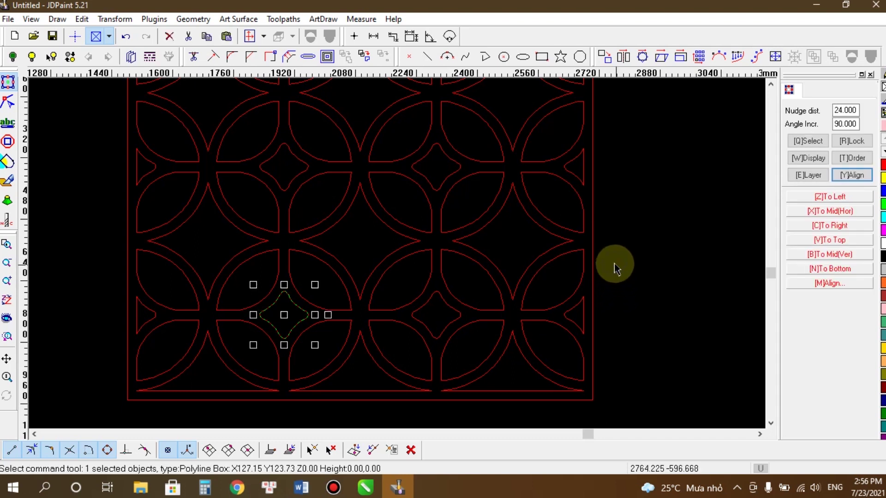
left_click(614, 264)
Step: Select all the pattern shapes inside the square, leaving out the outer square itself
scroll(535, 298, "down", 2)
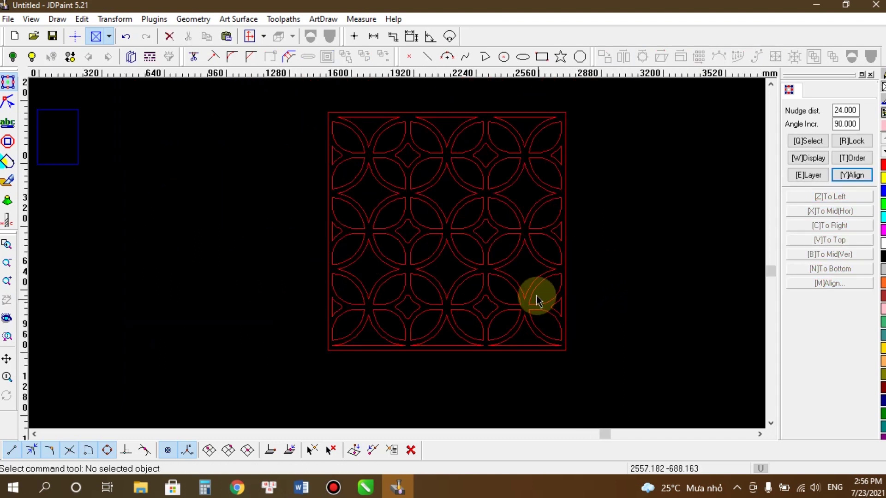
scroll(547, 203, "up", 1)
scroll(544, 199, "down", 1)
scroll(575, 273, "up", 1)
scroll(580, 236, "down", 1)
scroll(580, 237, "up", 1)
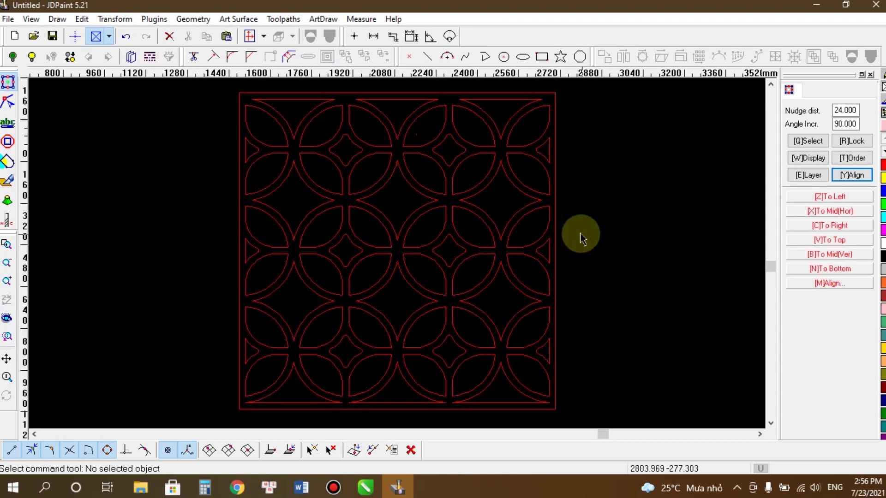
mouse_move(554, 408)
left_mouse_down()
mouse_move(304, 259)
mouse_move(242, 99)
left_mouse_up()
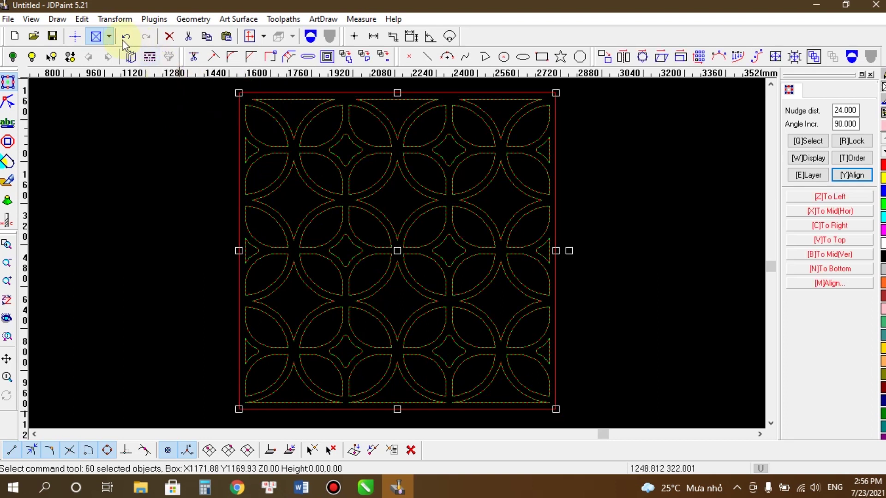
Step: Start a toolpath with the Toolpath wizard, using the Contour method and Inner Offset radius compensation
left_click(283, 19)
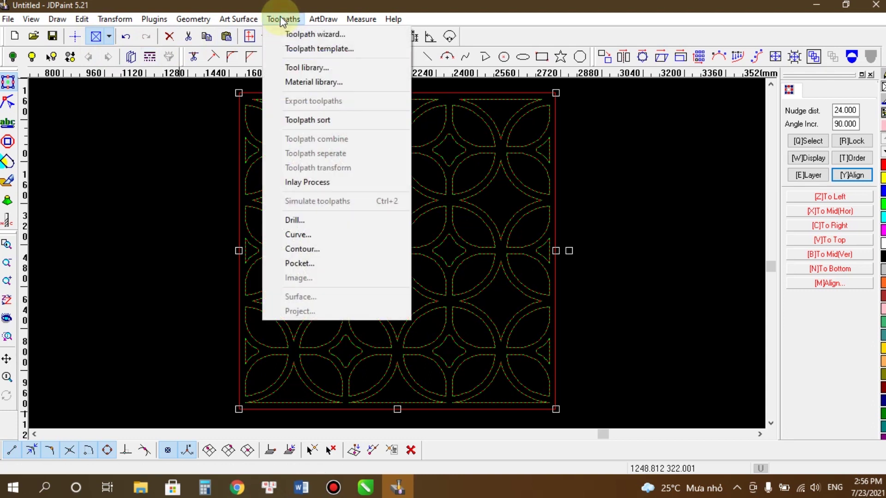
left_click(292, 35)
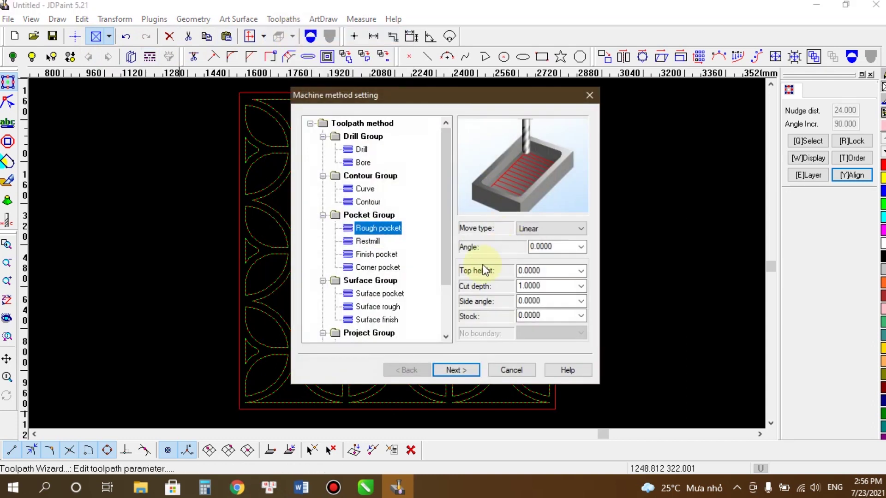
left_click(368, 203)
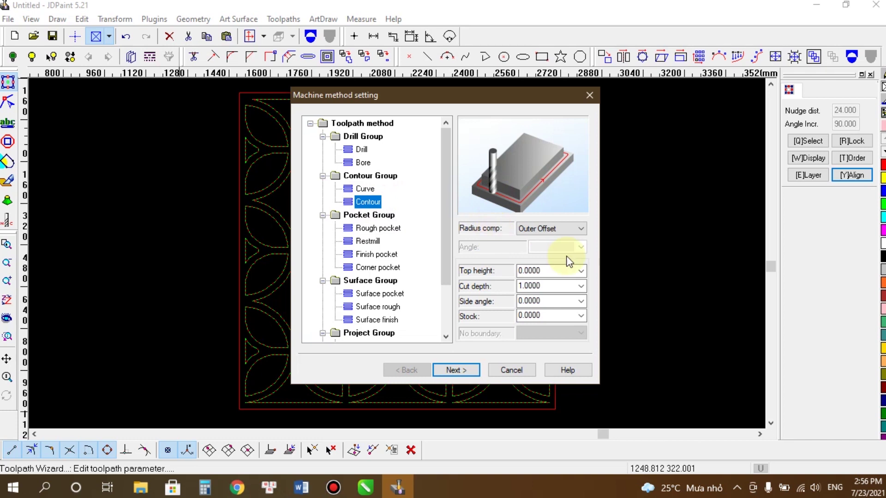
left_click_drag(474, 95, 647, 88)
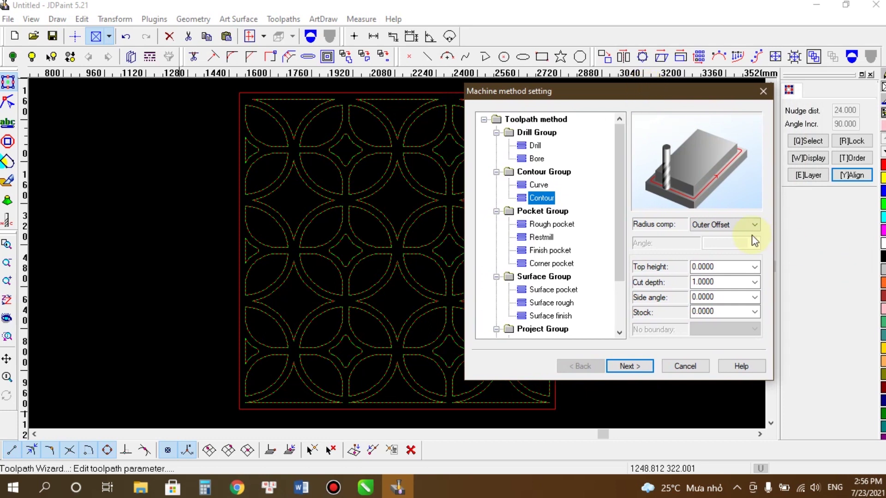
left_click(753, 224)
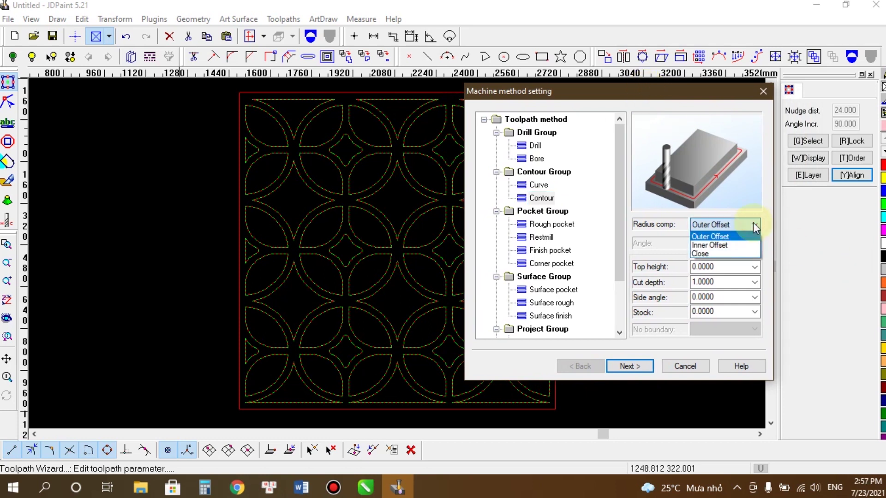
left_click(735, 246)
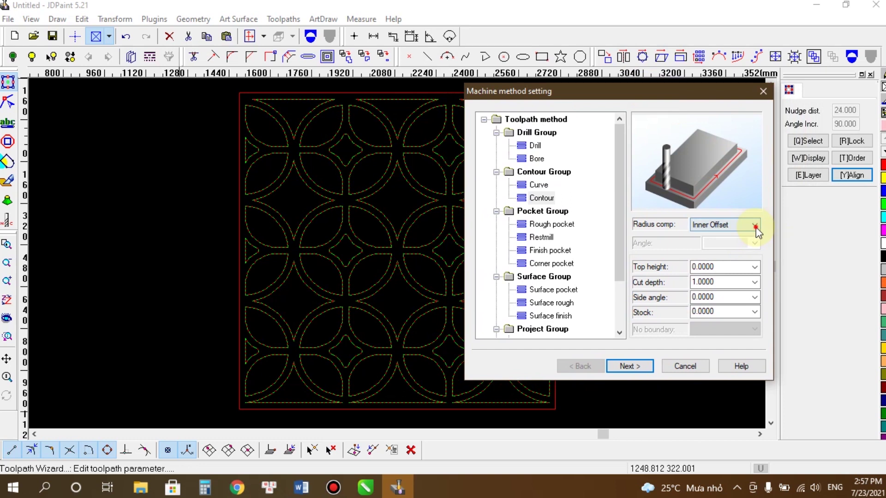
left_click(753, 225)
left_click(743, 245)
Step: Set the cut depth to 19 and choose the flat end mill "dao pha tho 6" as cutter
double_click(721, 282)
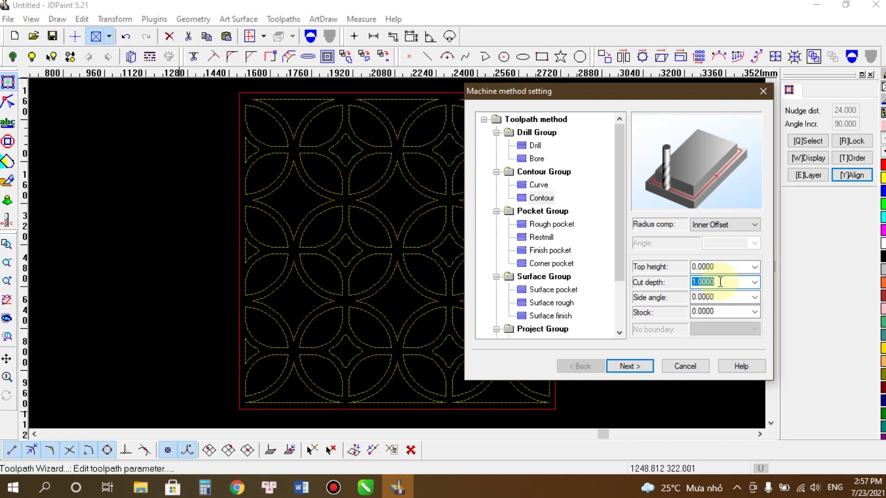
type("19")
left_click(629, 366)
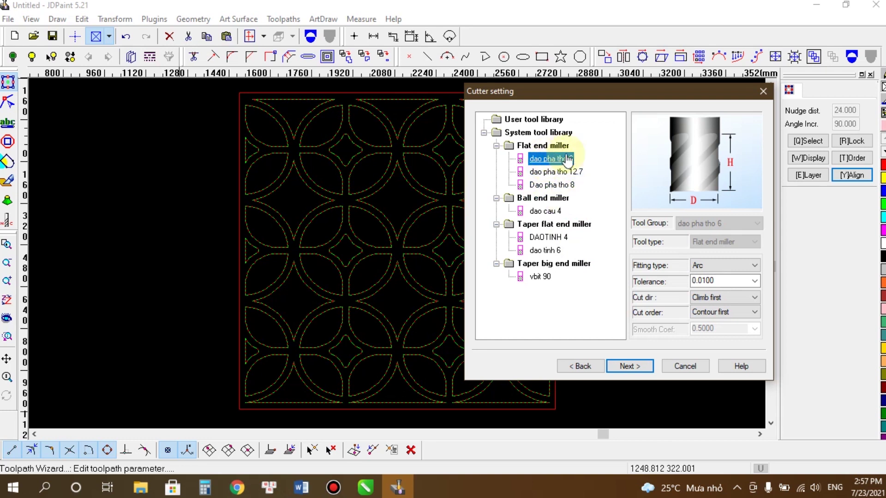
left_click(554, 160)
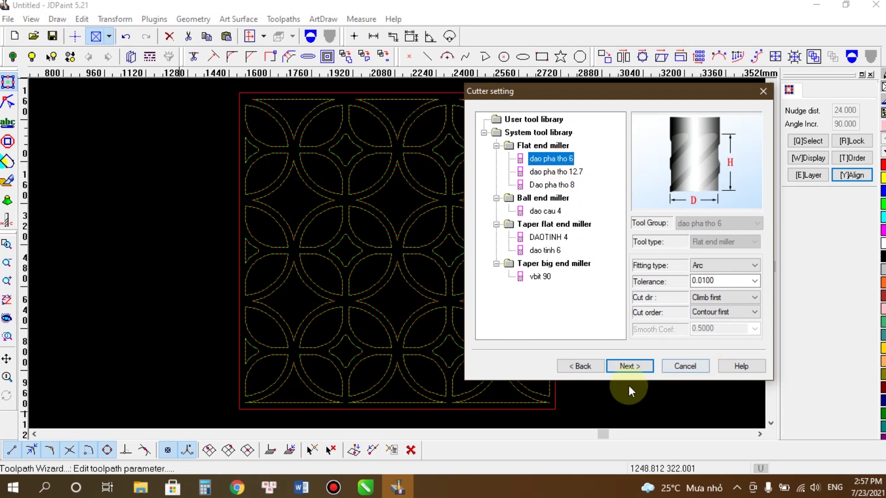
left_click(625, 366)
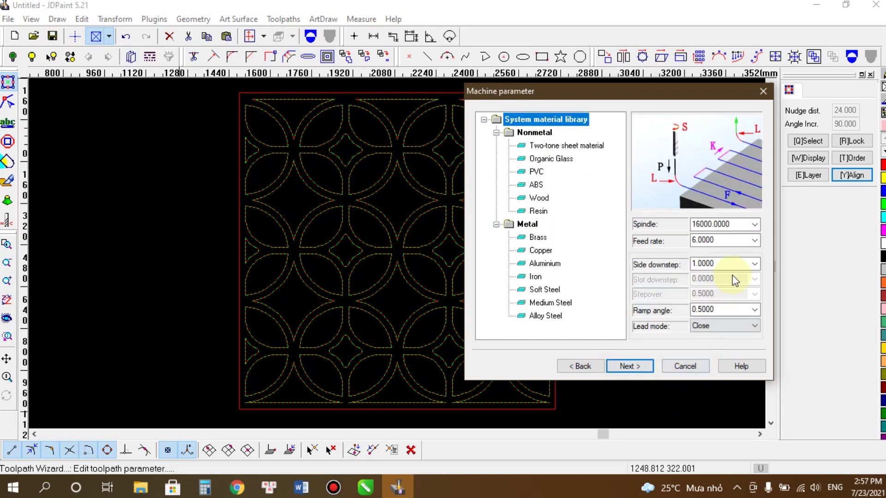
Step: Set the side downstep to 10 and the ramp angle to 0, and generate the contour toolpath
double_click(728, 264)
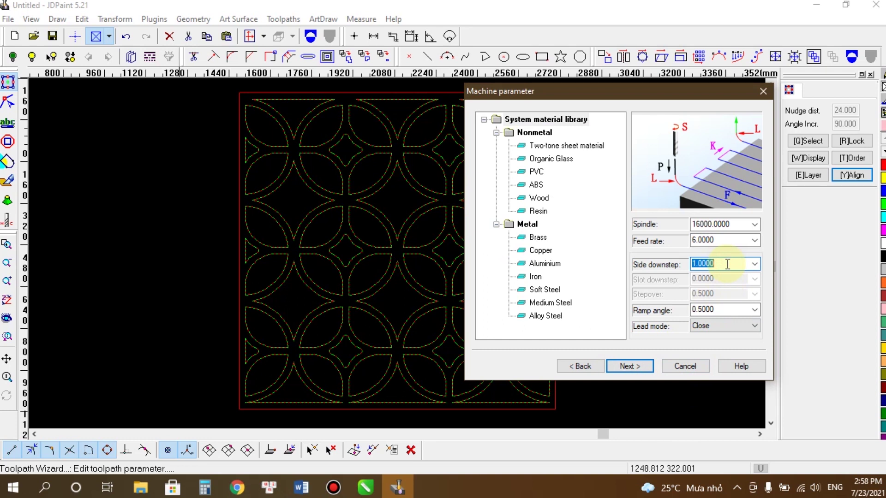
type("10")
double_click(719, 308)
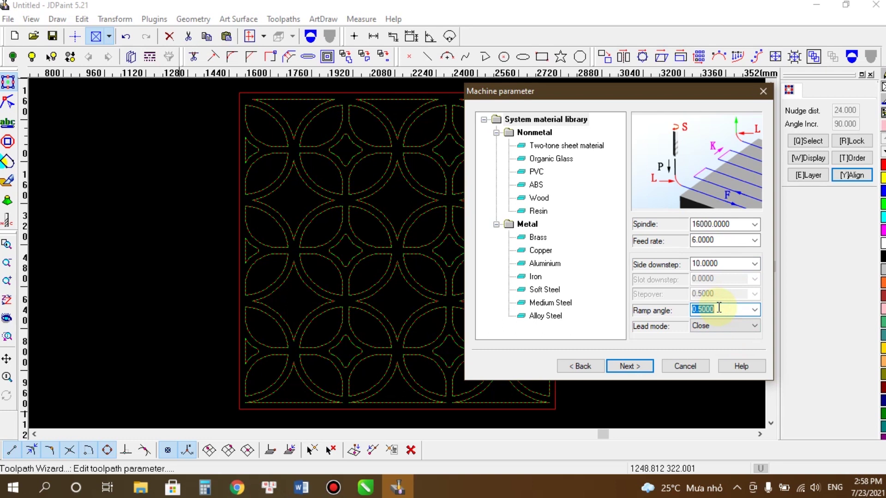
type("0")
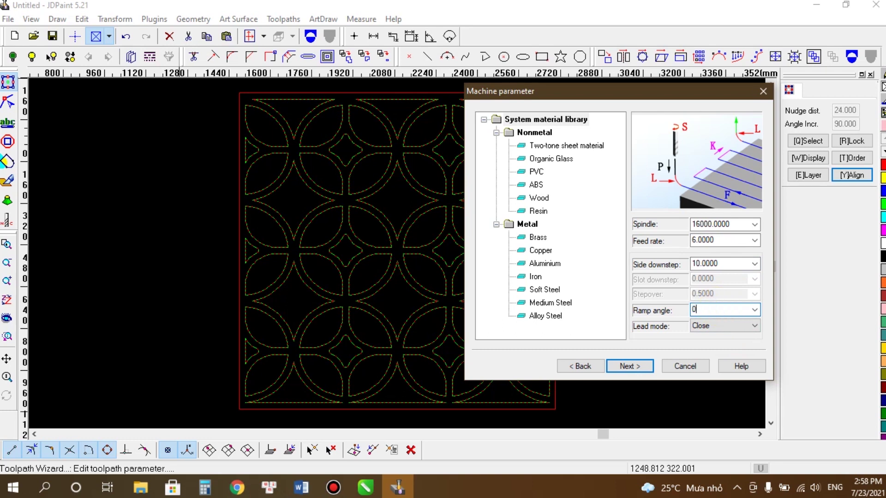
left_click(626, 366)
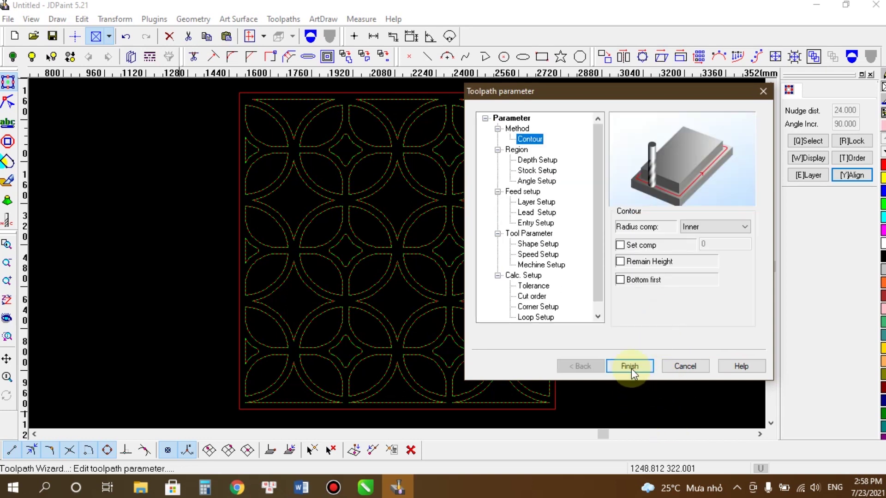
left_click(630, 367)
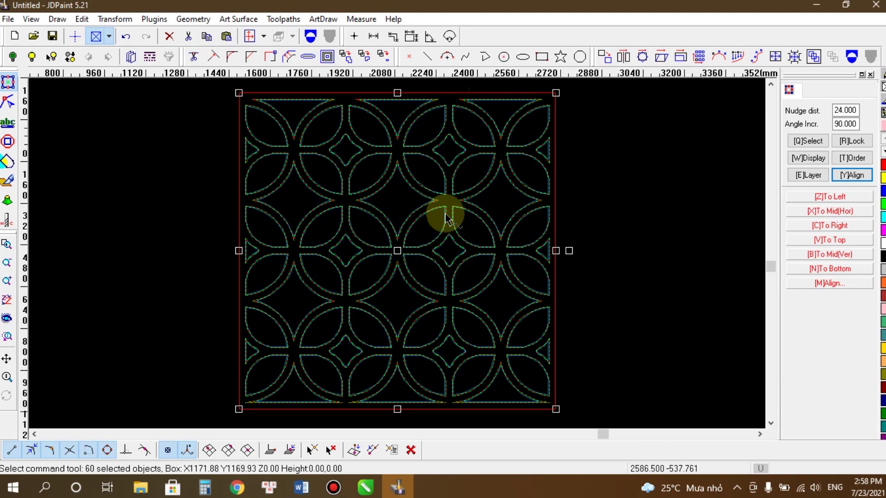
Step: Examine up close how the generated toolpath is offset from the leaf, diamond and triangle outlines
scroll(354, 125, "up", 9)
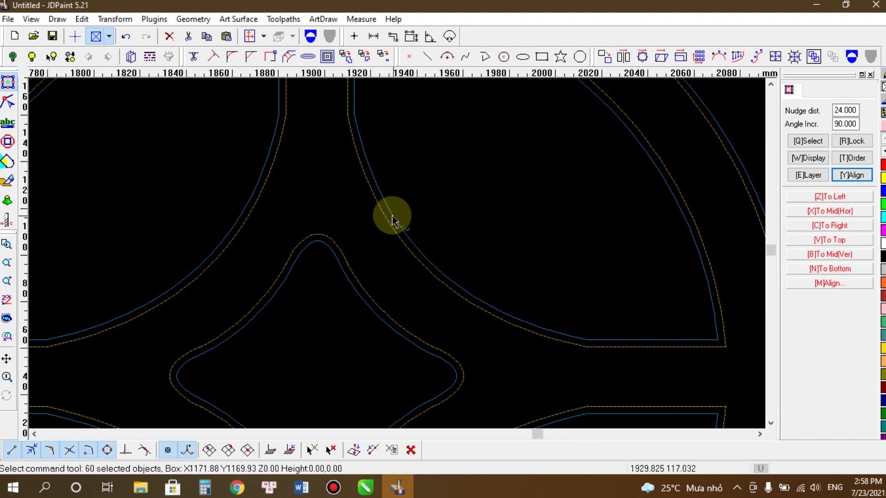
scroll(445, 273, "down", 2)
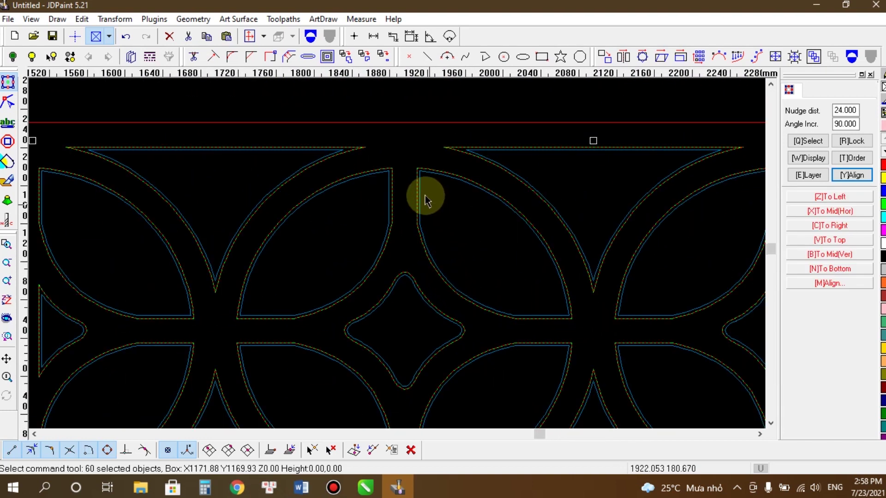
scroll(414, 185, "up", 2)
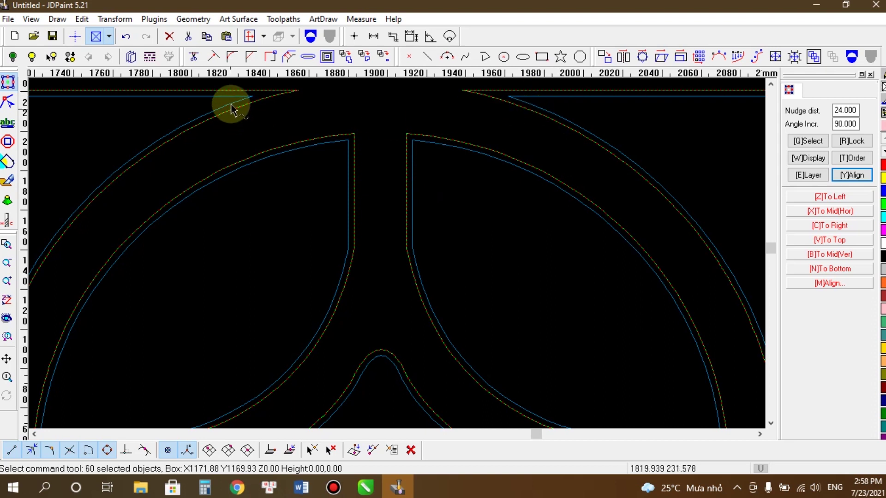
Step: Inspect the inner-offset toolpath along the pattern's lower edge and over the whole panel, and clear the selection
scroll(234, 106, "down", 3)
scroll(249, 138, "down", 4)
scroll(277, 291, "up", 5)
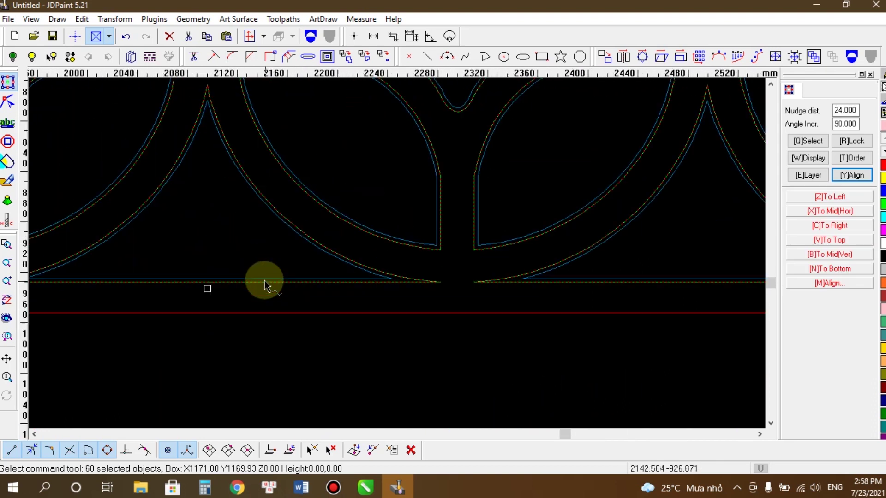
scroll(366, 272, "down", 6)
scroll(498, 219, "up", 3)
scroll(496, 208, "down", 3)
scroll(508, 176, "up", 3)
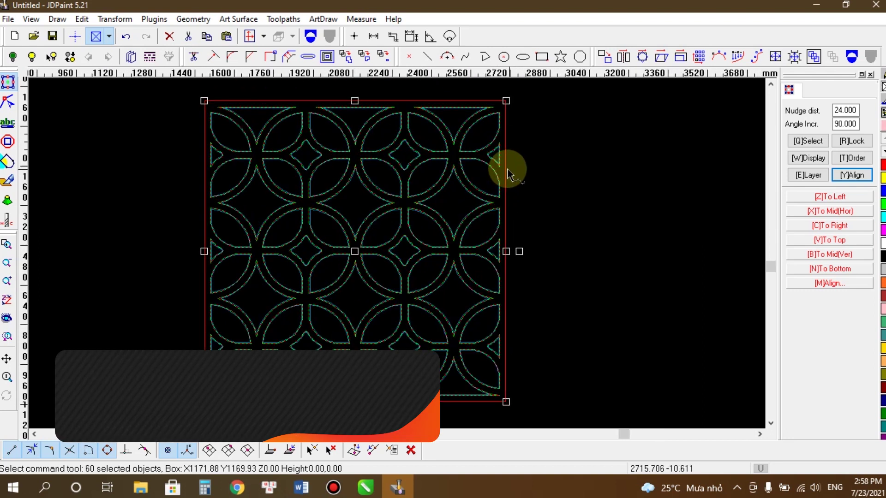
left_click(550, 191)
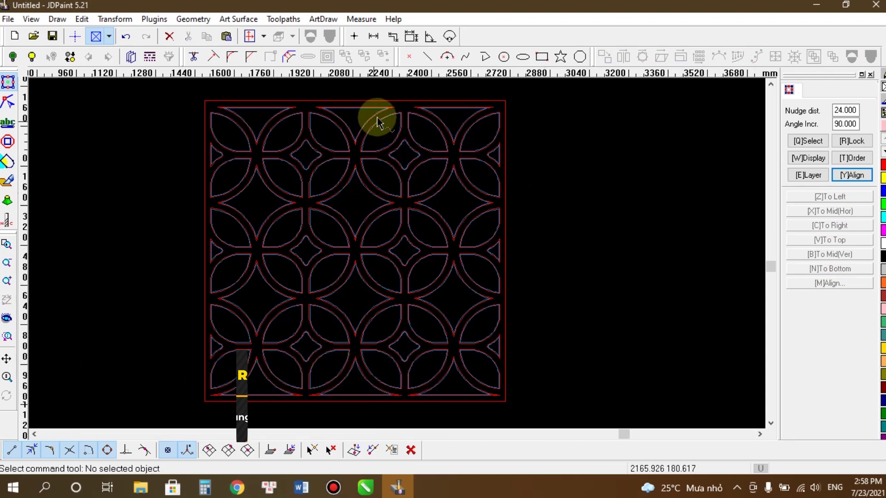
Step: Start a Toolpath wizard operation for the outer 1220 mm square, using the Contour method with Outer Offset radius compensation
left_click(400, 103)
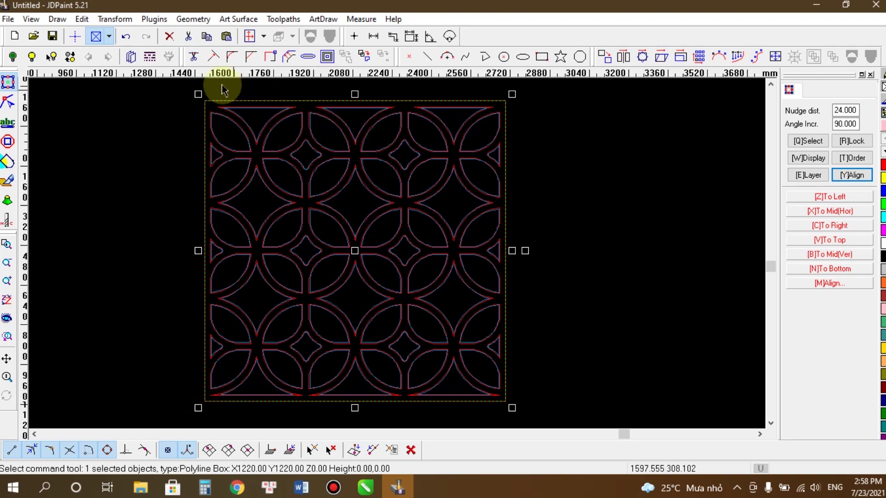
left_click(284, 19)
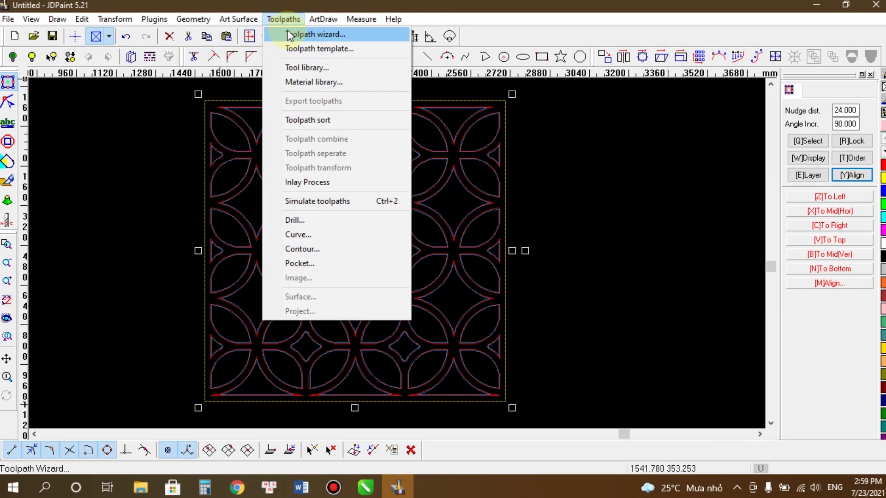
left_click(290, 35)
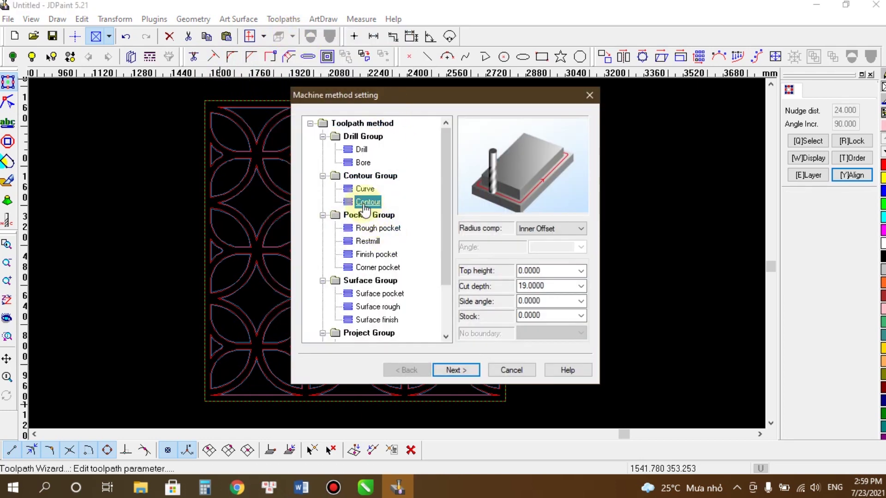
left_click(580, 230)
left_click(561, 239)
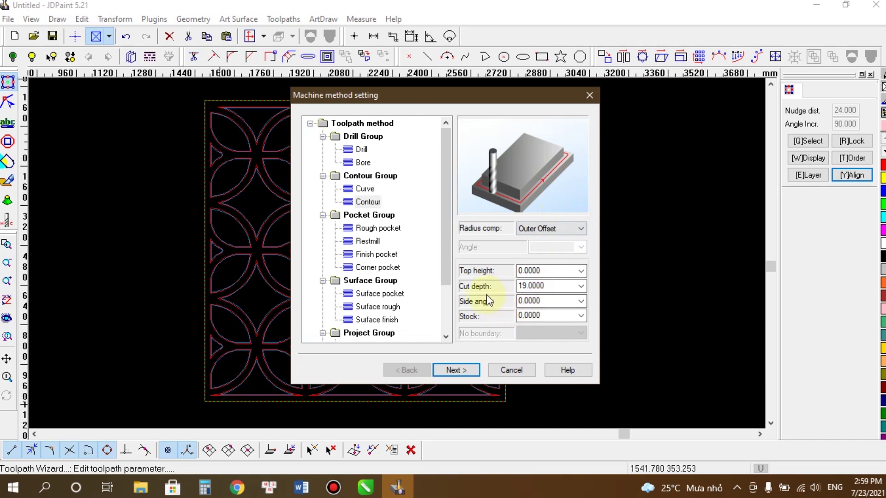
Step: Keep the cutter "dao pha tho 6" and side downstep 10, set the ramp angle to 0, and generate the outer contour toolpath
left_click(459, 372)
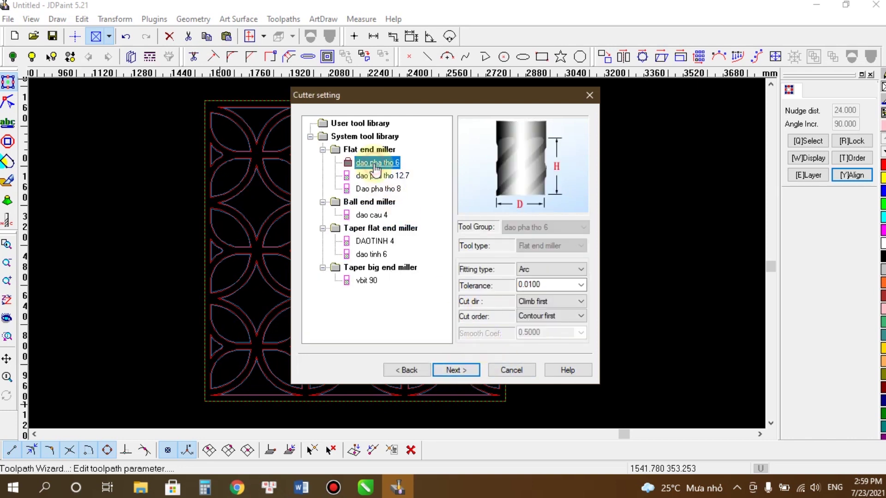
left_click(458, 368)
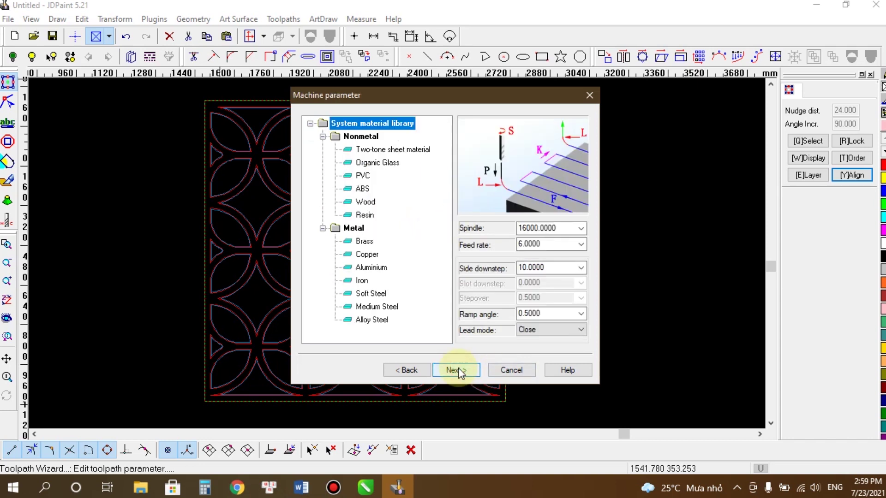
double_click(551, 269)
left_click(551, 268)
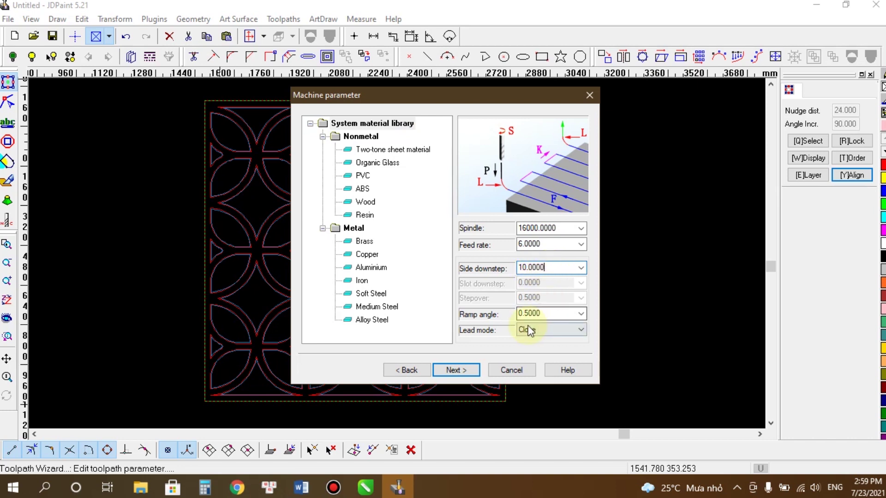
double_click(555, 316)
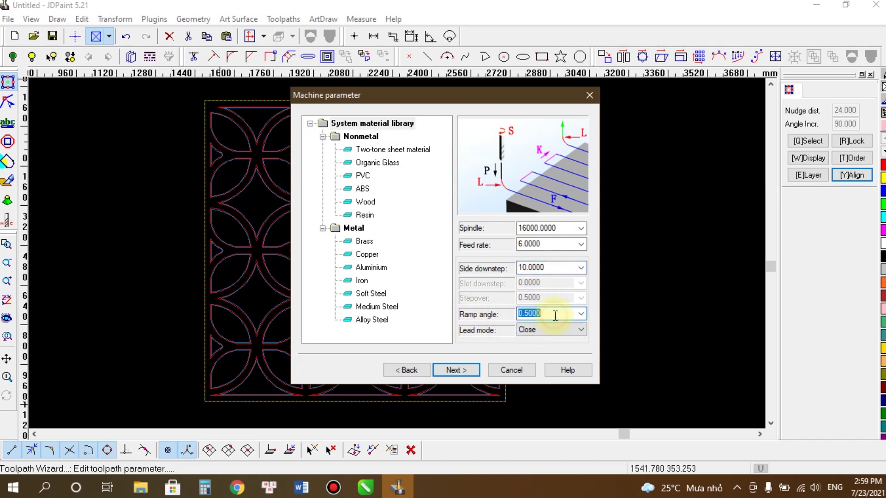
type("0")
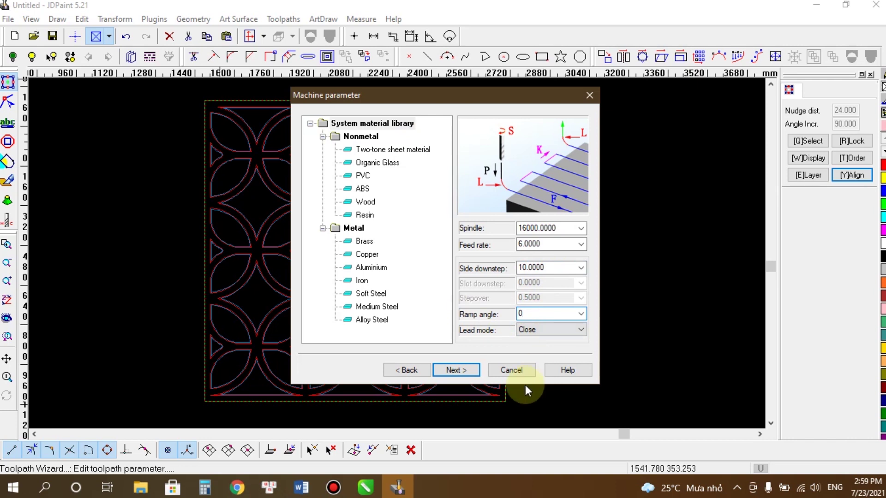
left_click(456, 371)
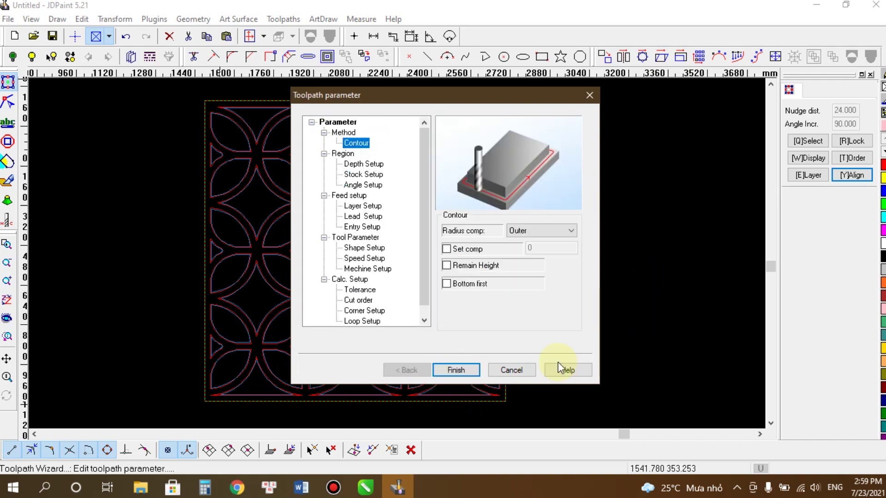
left_click(456, 370)
left_click(569, 283)
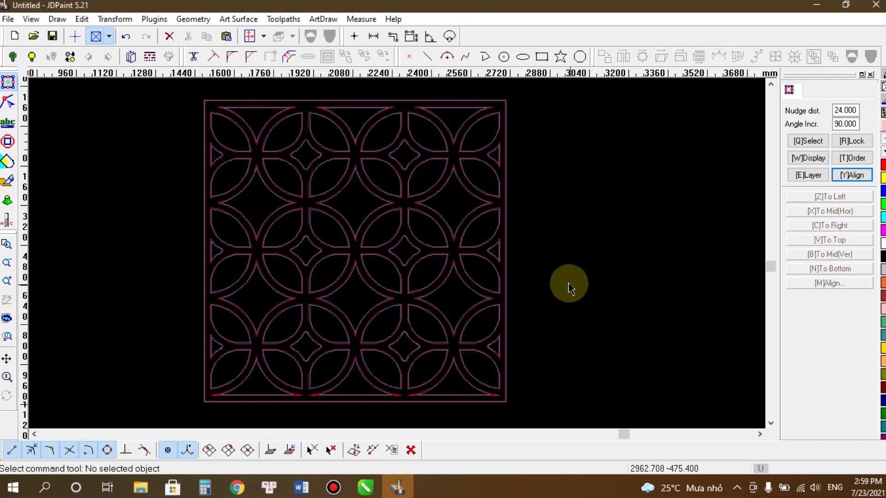
Step: Show the whole drawing in Shaded (OpenGL) display from the Isometric view
scroll(466, 103, "up", 5)
scroll(469, 105, "down", 6)
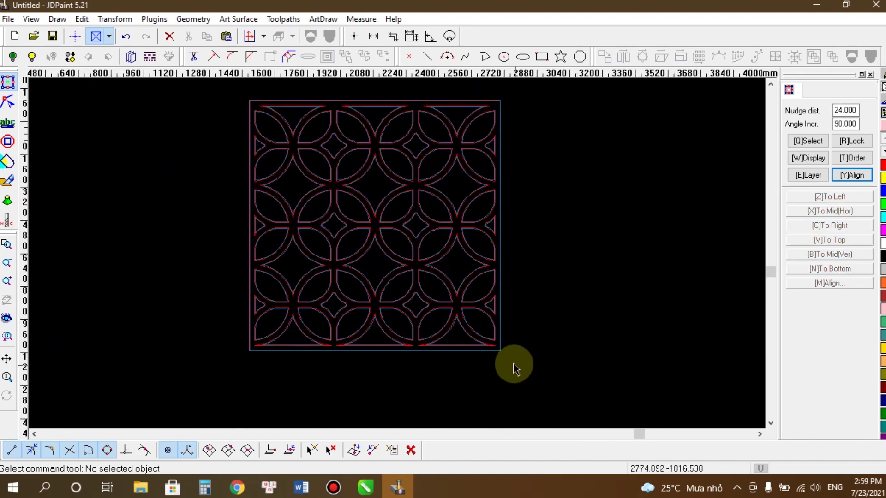
scroll(504, 360, "up", 5)
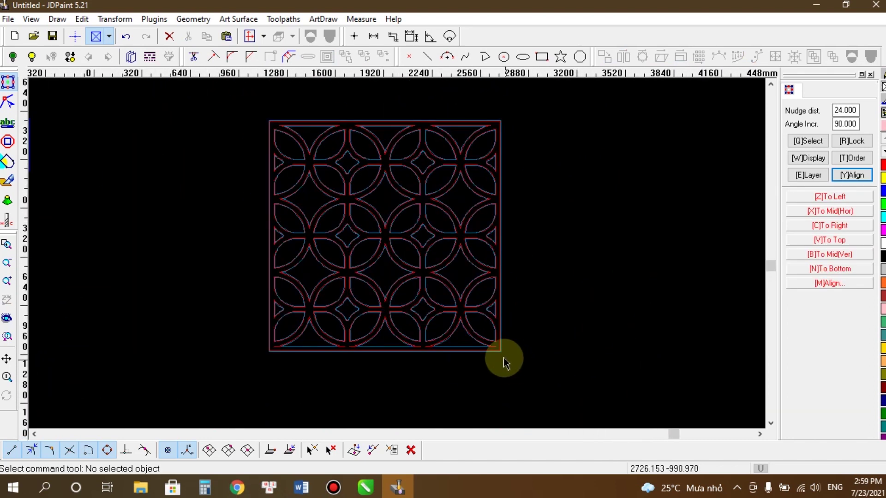
scroll(465, 283, "down", 2)
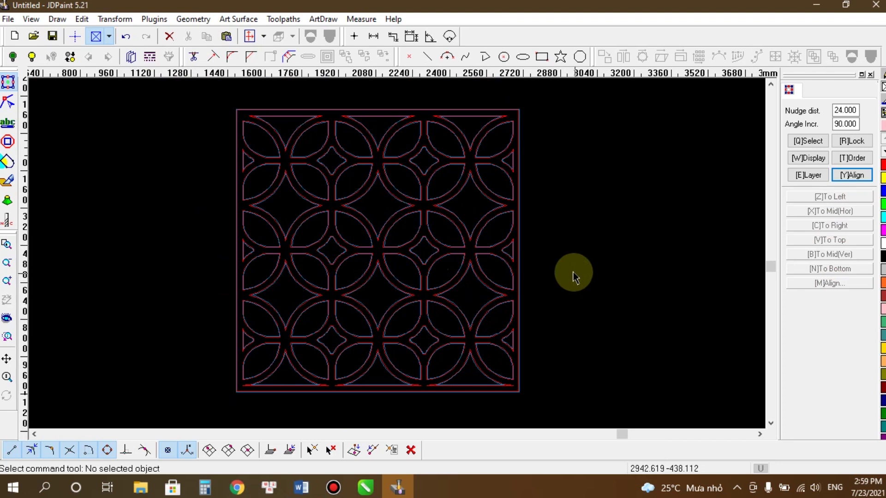
left_click(263, 37)
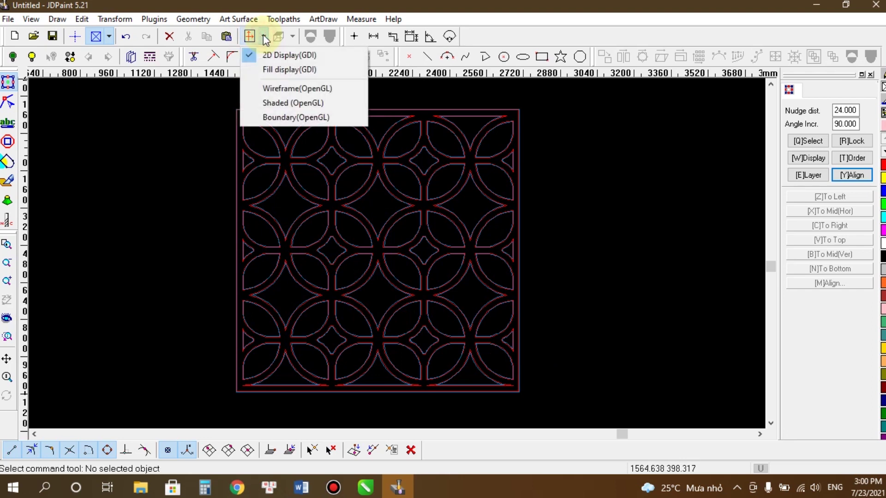
left_click(266, 103)
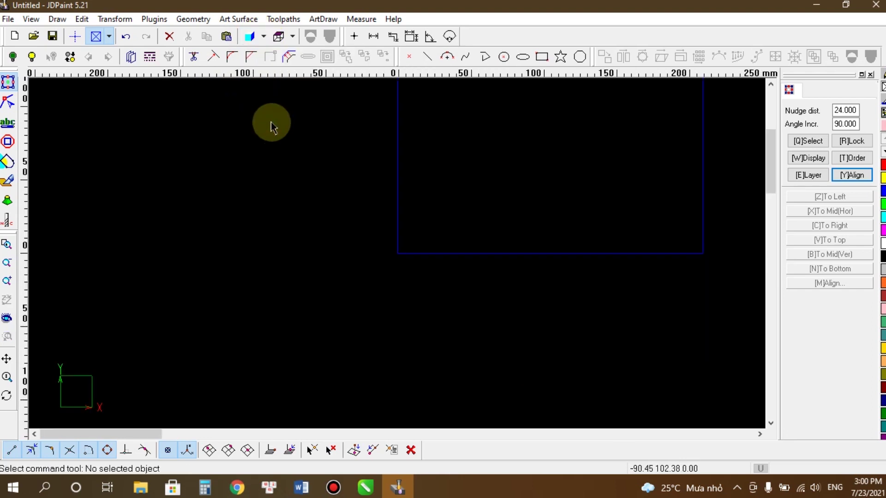
left_click(13, 318)
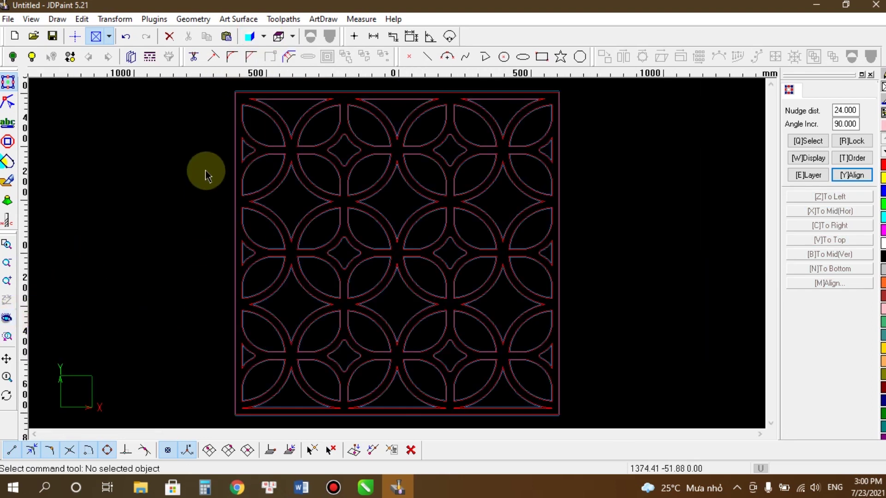
scroll(205, 170, "down", 2)
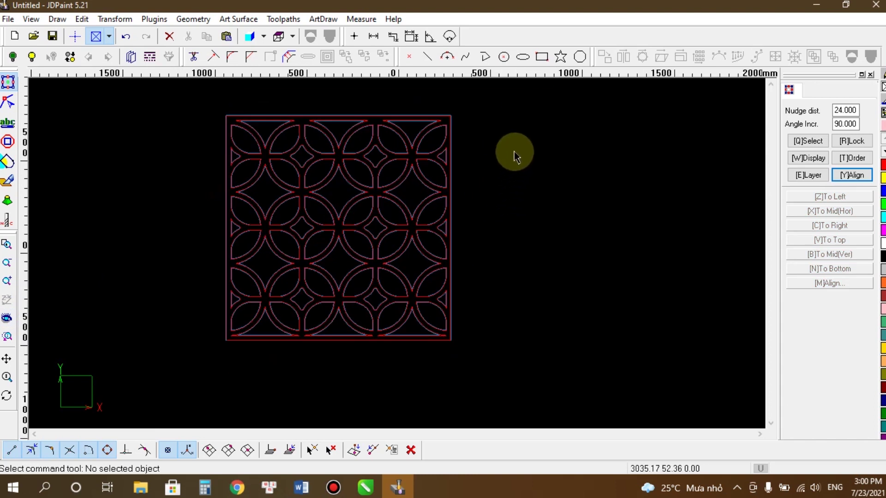
right_click(532, 131)
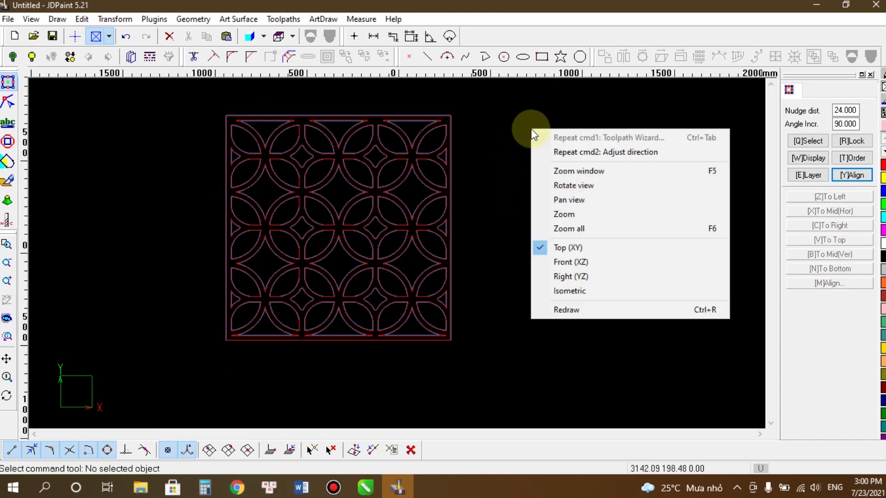
left_click(564, 291)
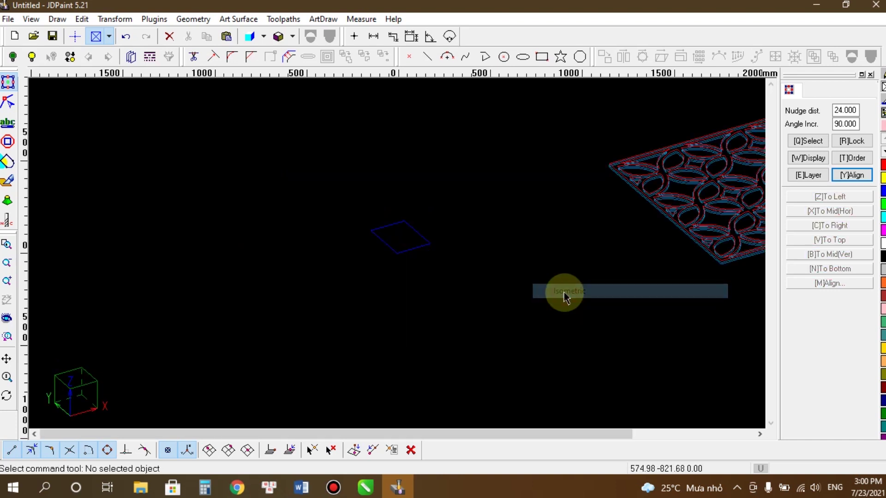
left_click(7, 317)
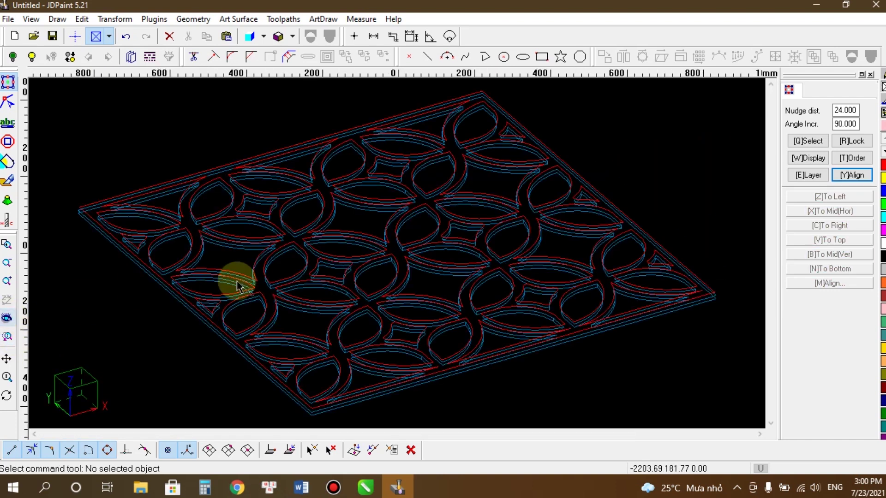
Step: Examine in 3D the toolpath depth layers beneath the outer frame and the leaf, diamond and triangle outlines
scroll(416, 208, "up", 3)
scroll(392, 203, "up", 2)
scroll(390, 203, "down", 4)
scroll(198, 192, "up", 3)
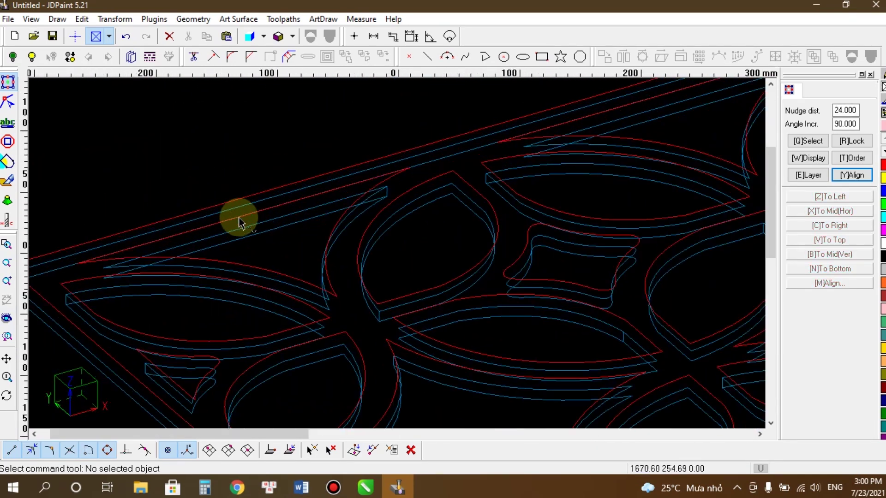
scroll(184, 247, "down", 1)
scroll(106, 237, "up", 4)
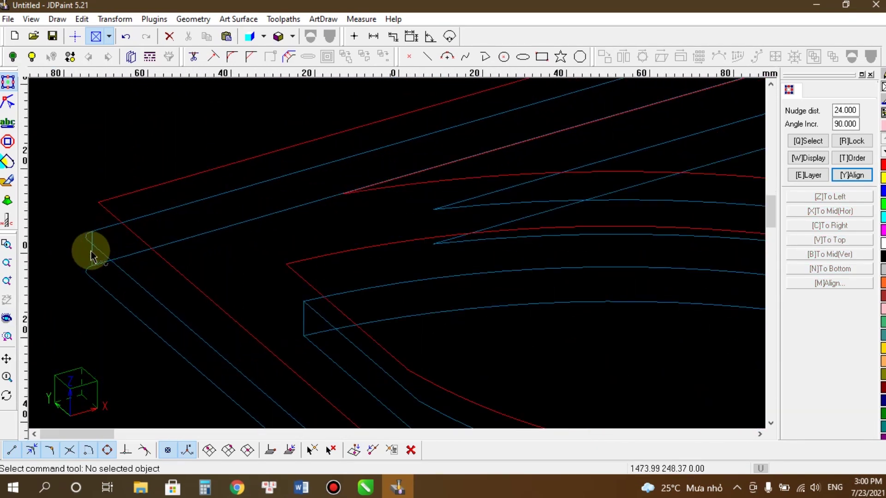
scroll(133, 220, "down", 2)
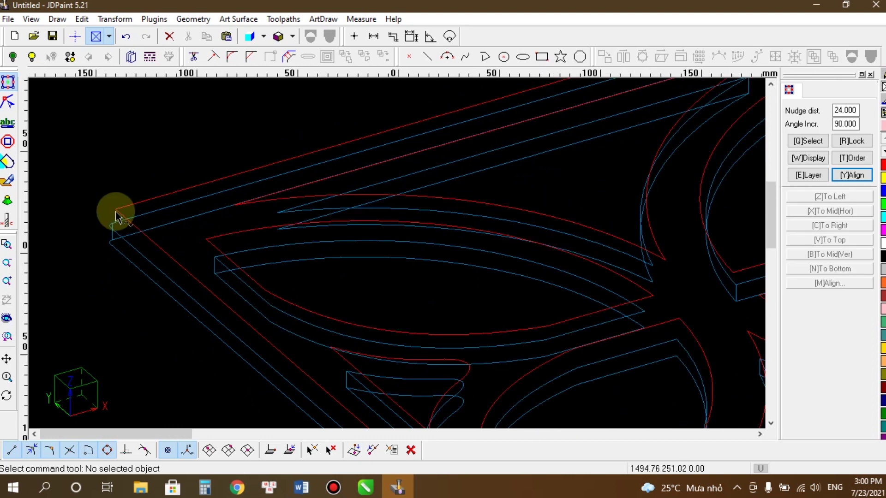
scroll(250, 244, "down", 6)
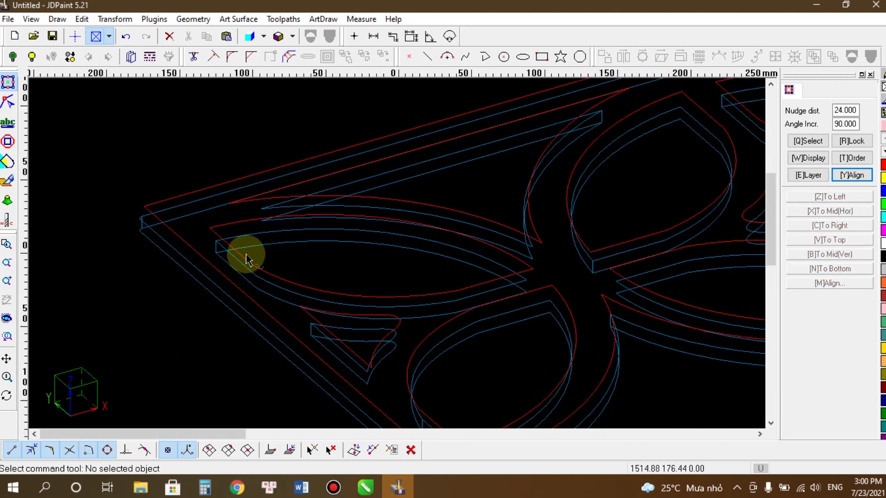
scroll(456, 323, "up", 4)
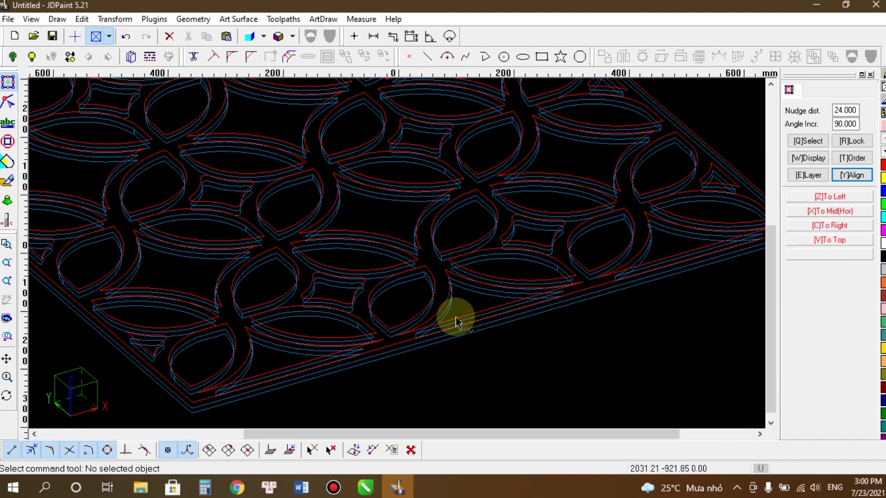
scroll(457, 323, "down", 4)
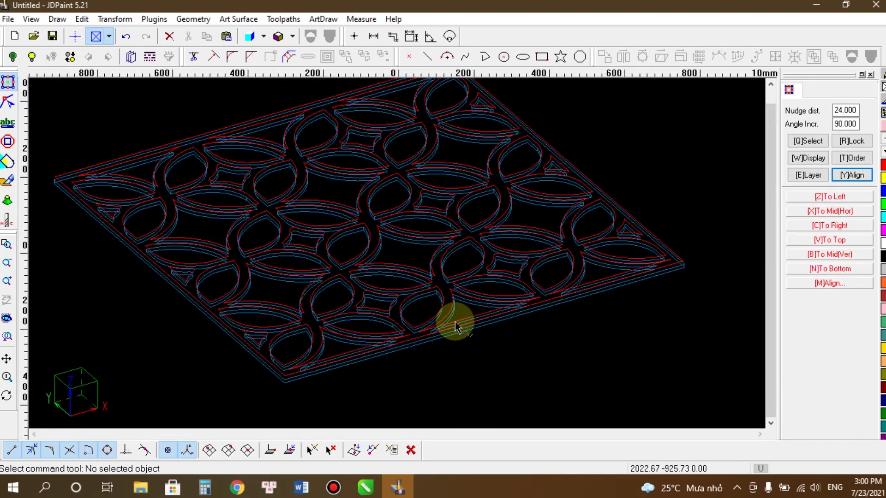
scroll(473, 266, "up", 2)
scroll(470, 270, "down", 2)
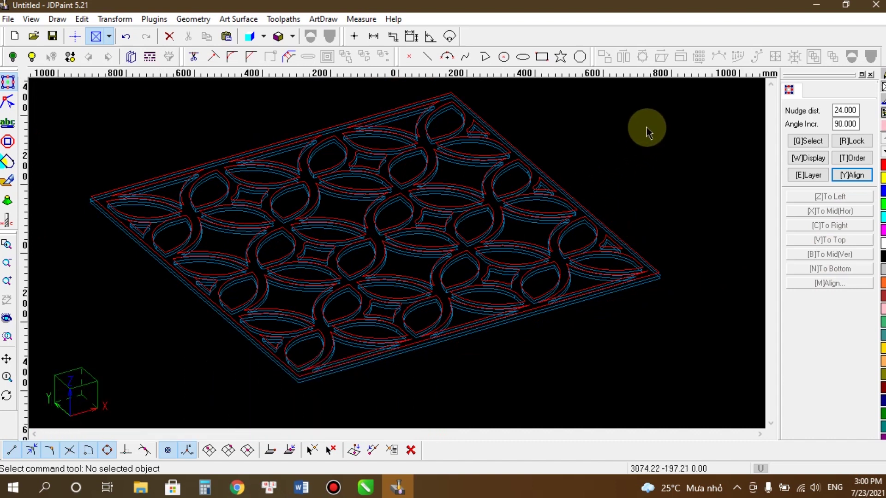
Step: From the Top (XY) view, export the entire pattern and its toolpaths to the Desktop as the En3d file "cat 2d dong tien 1220x1220x19 trai"
right_click(629, 113)
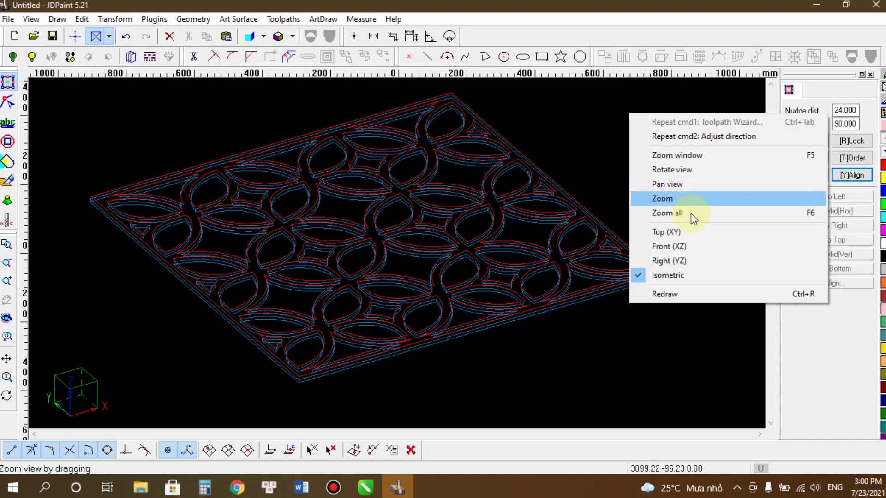
left_click(675, 232)
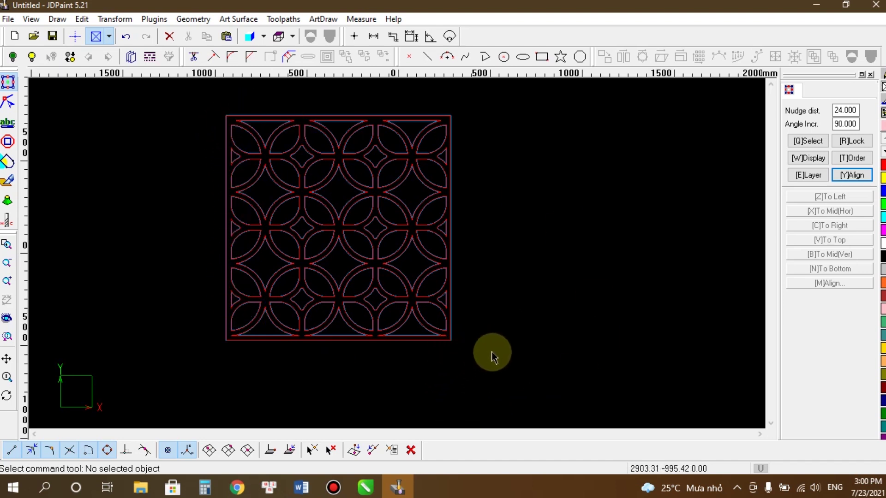
left_click_drag(516, 374, 143, 97)
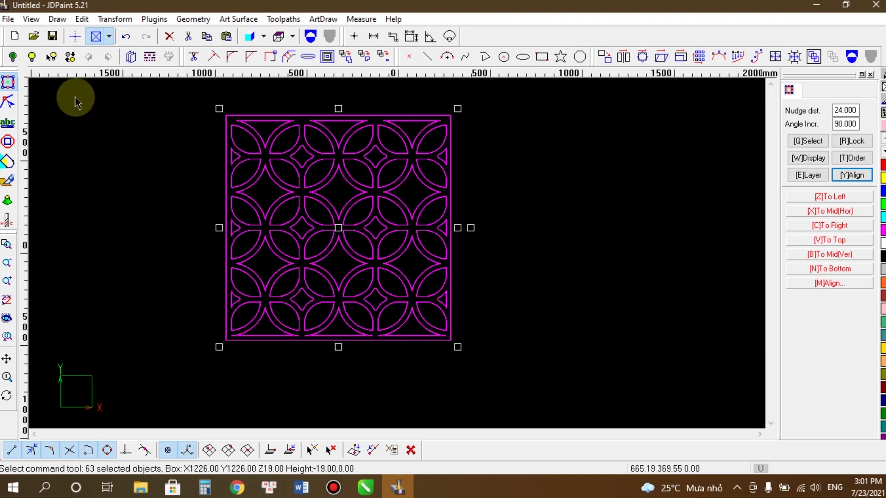
left_click(283, 19)
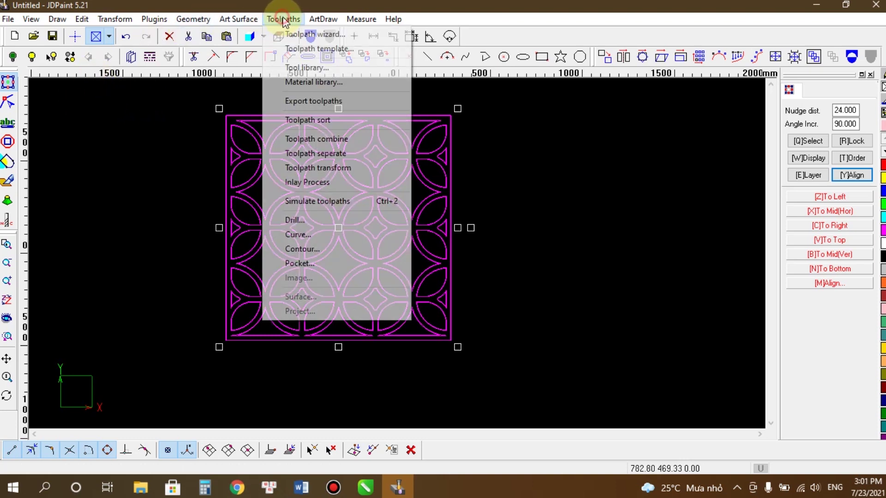
left_click(309, 100)
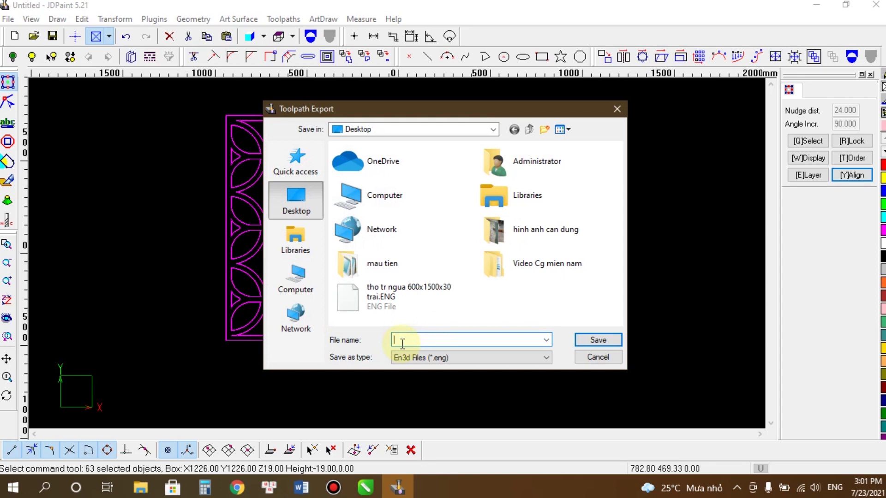
type("cat 2d don")
type("g tien 1220x1220x19")
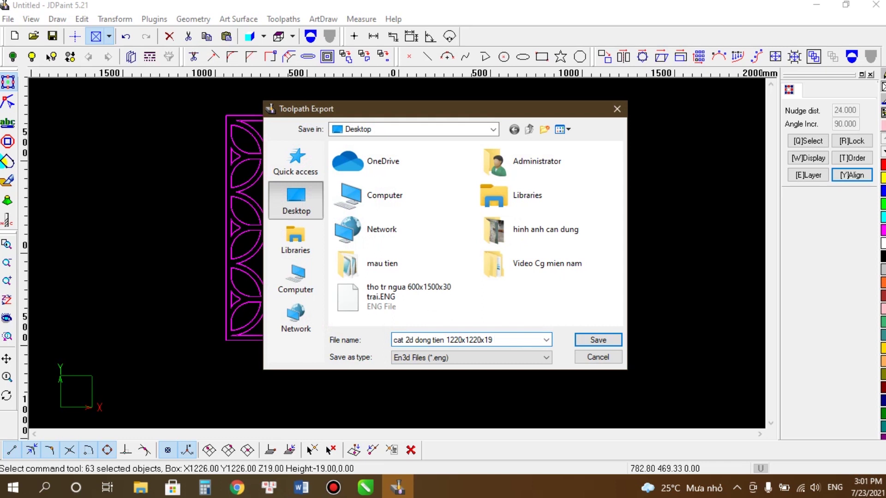
type(" trai")
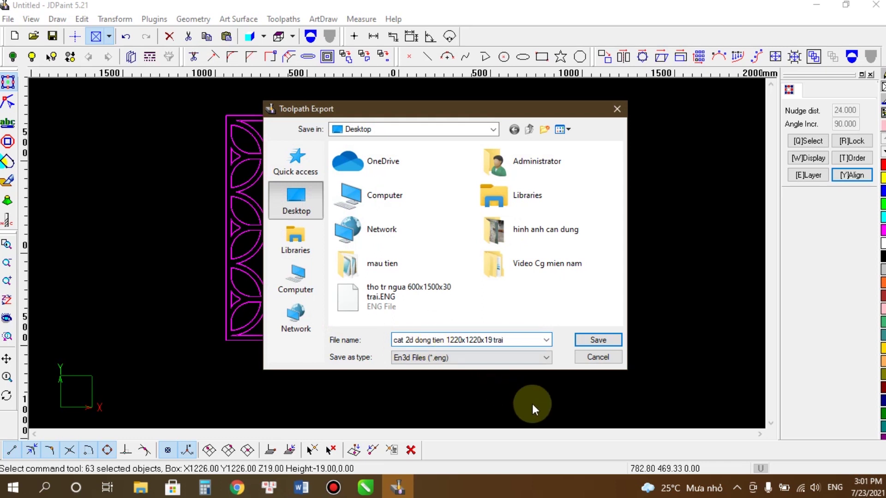
left_click(599, 340)
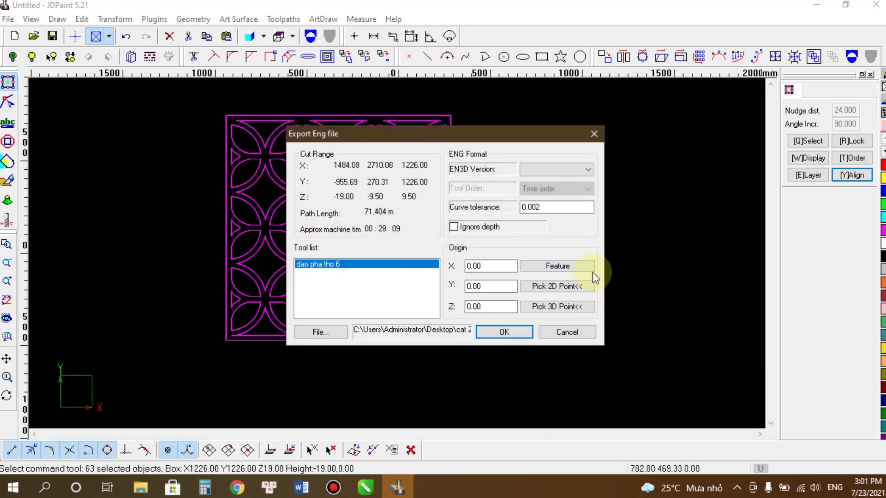
Step: Set the export's 2D origin to the lower-left corner end point of the 1220 mm square and complete the ENG export
left_click(552, 287)
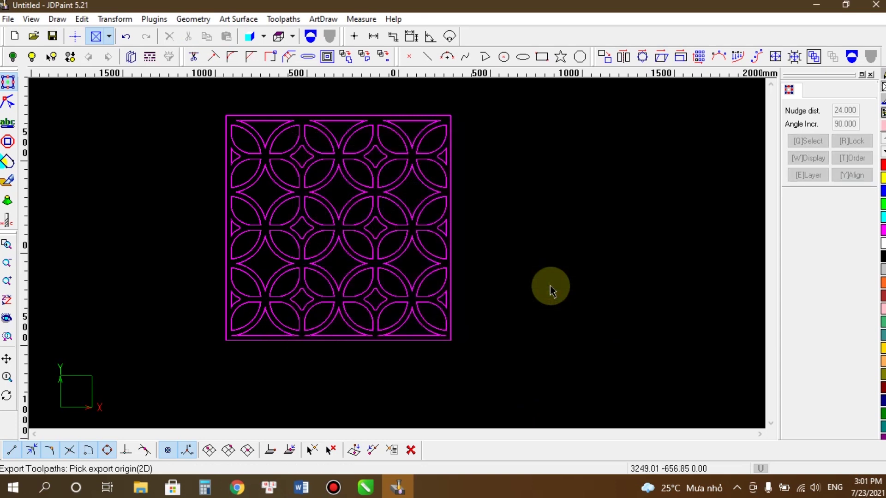
scroll(226, 342, "up", 2)
scroll(231, 342, "up", 3)
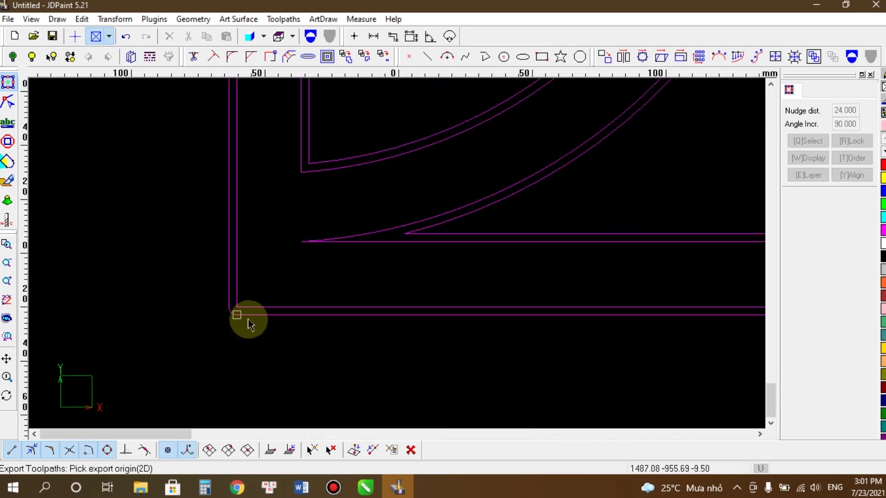
scroll(232, 315, "down", 1)
scroll(232, 313, "down", 2)
scroll(231, 312, "up", 8)
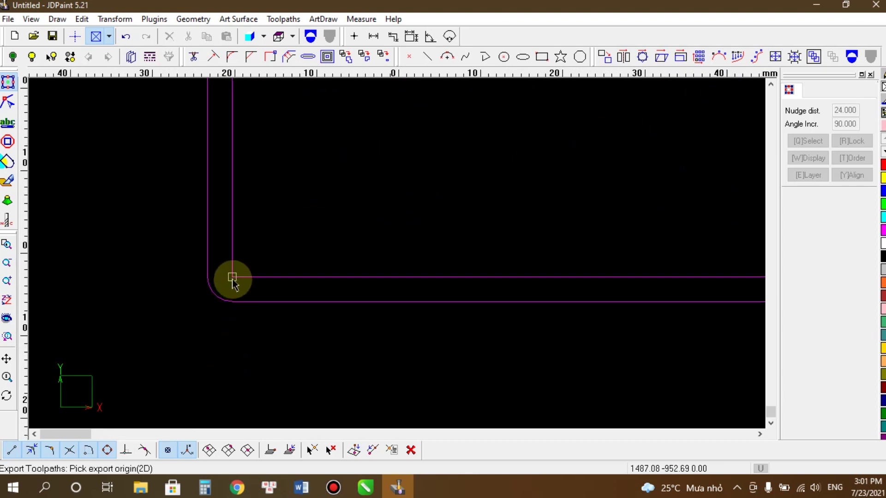
left_click(233, 278)
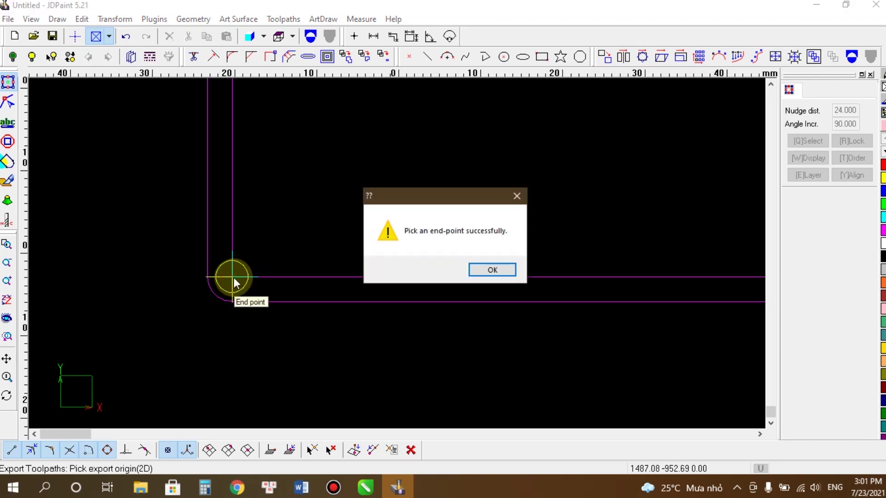
left_click(489, 272)
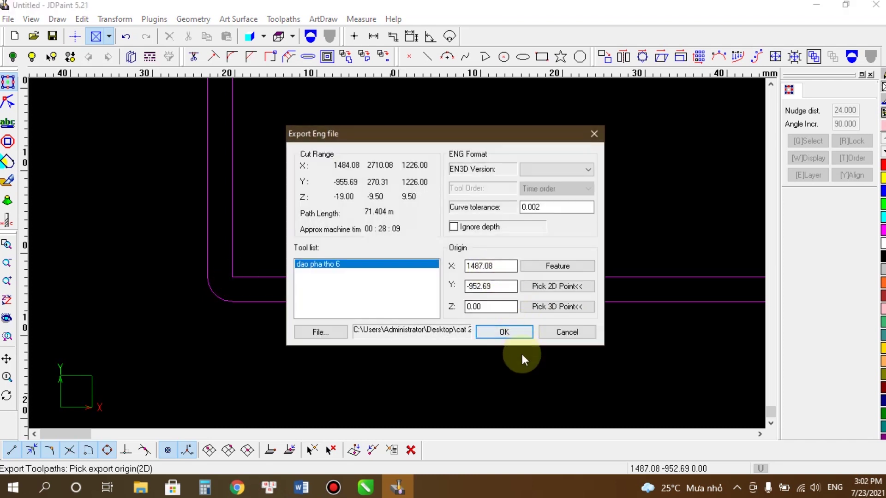
left_click(501, 330)
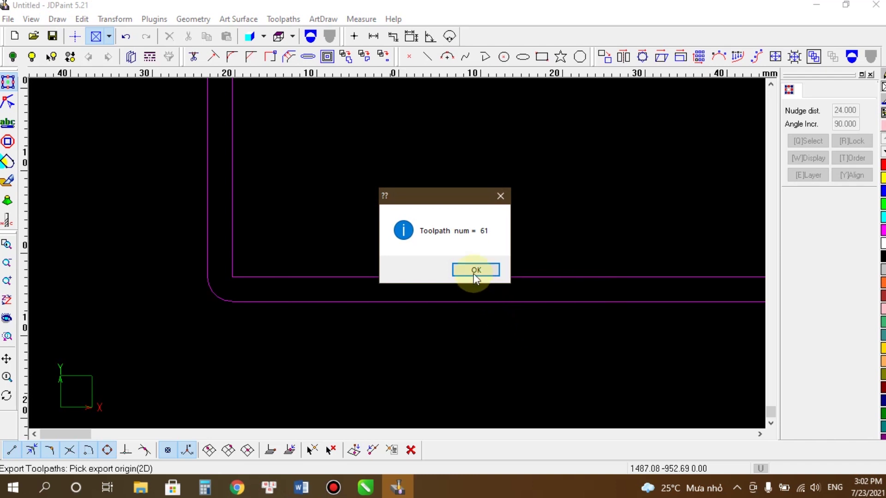
left_click(475, 271)
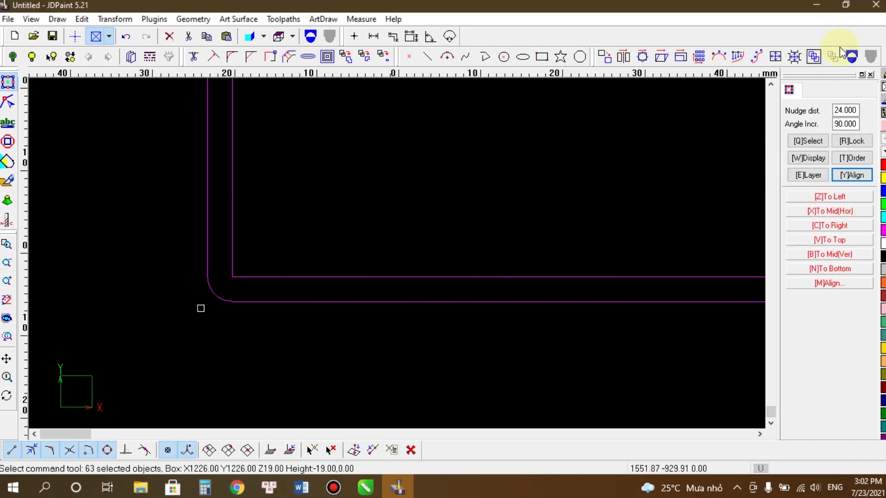
Step: Minimize JDPaint, locate the exported ENG file on the desktop, and launch NCConverter
left_click(817, 5)
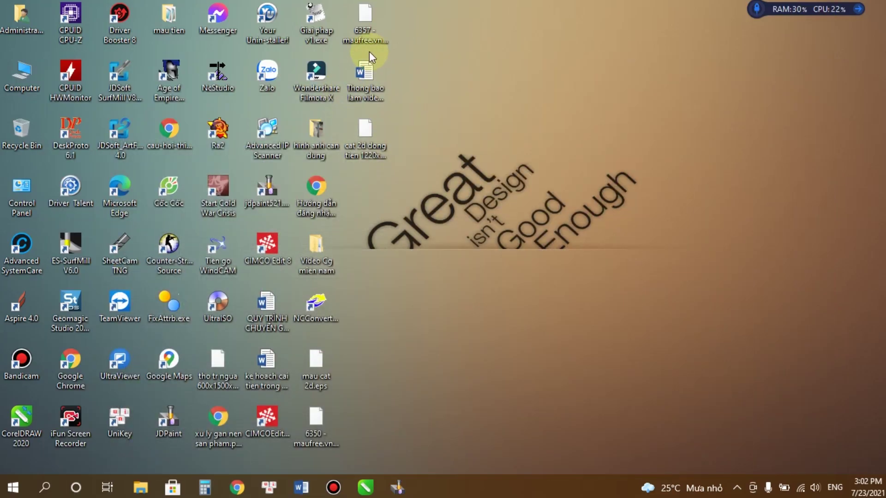
left_click(365, 136)
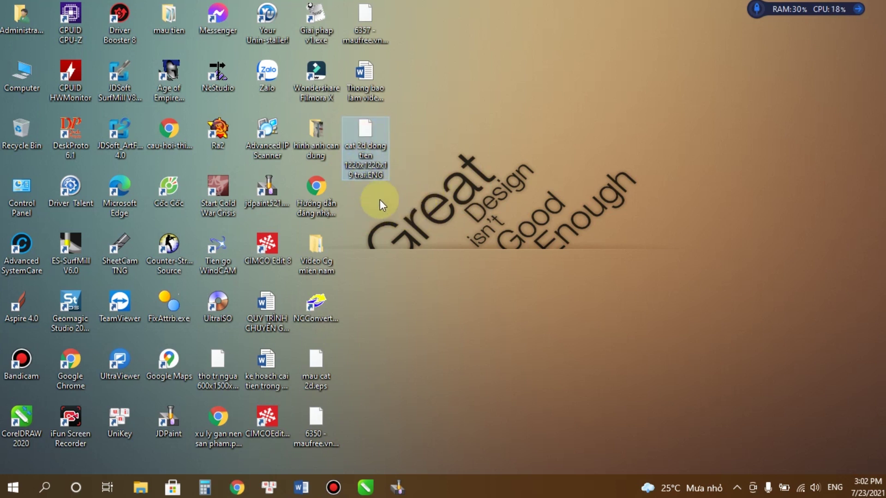
left_click(325, 314)
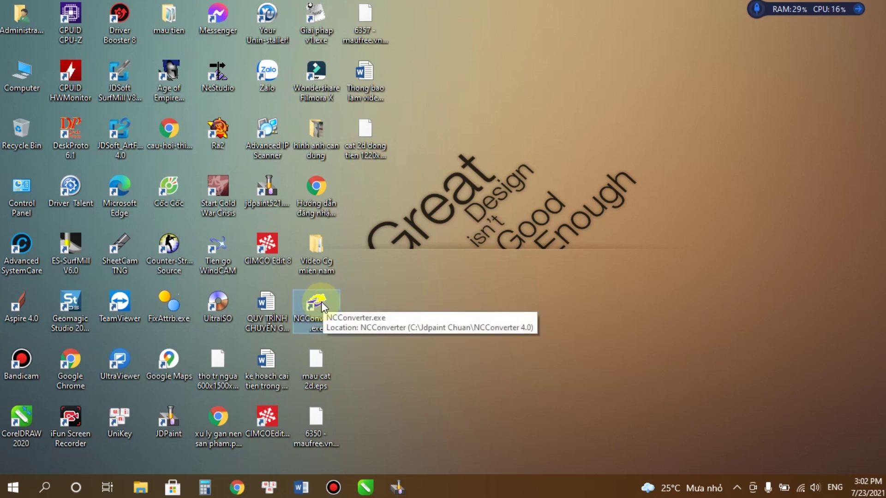
double_click(319, 303)
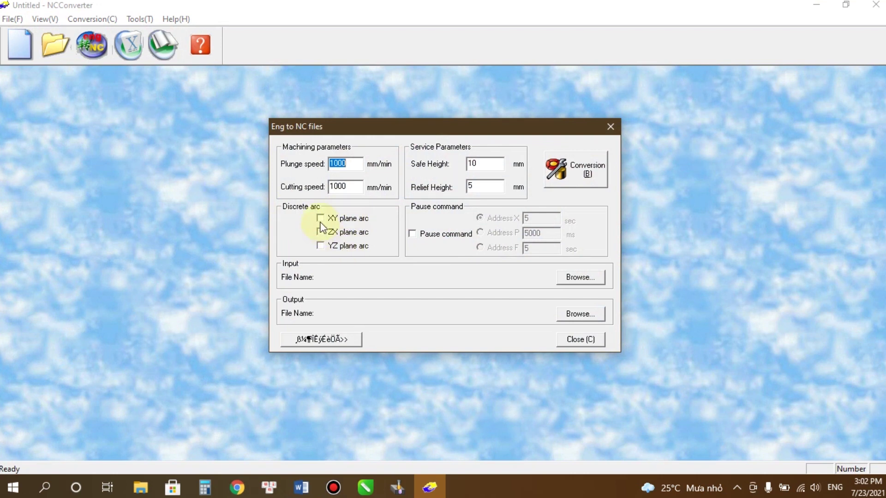
Step: Enable discrete arcs for the XY, ZX and YZ planes, and clear all the header text in the advanced conversion parameters
left_click(321, 218)
left_click(312, 339)
left_click(541, 356)
key("ctrl+a")
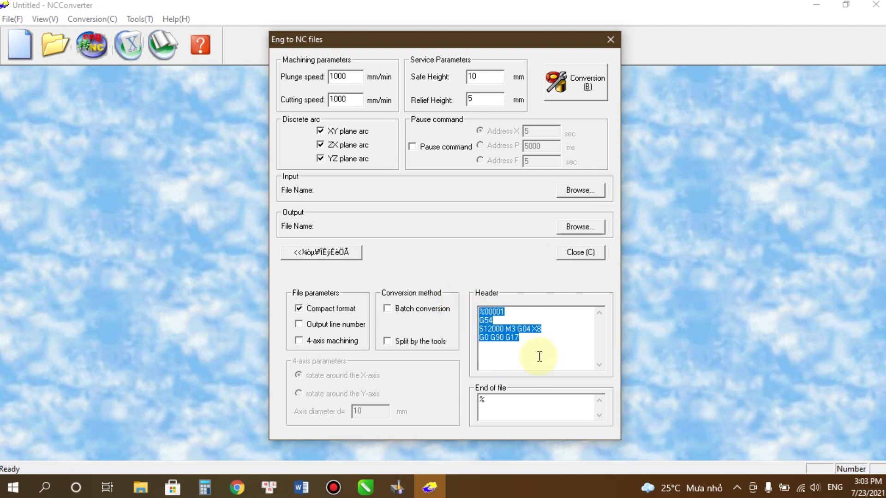
key("Delete")
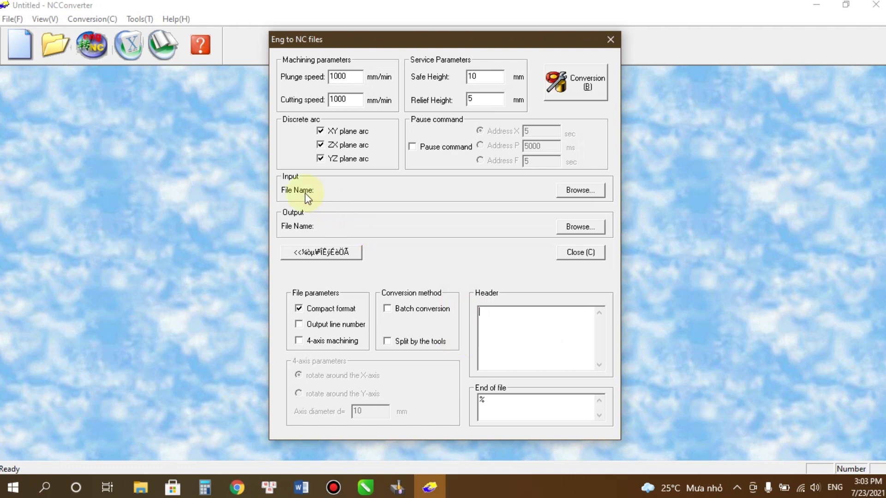
Step: Load "cat 2d dong tien 1220x1220x19 trai.ENG" from the Desktop as the conversion input file
left_click(580, 190)
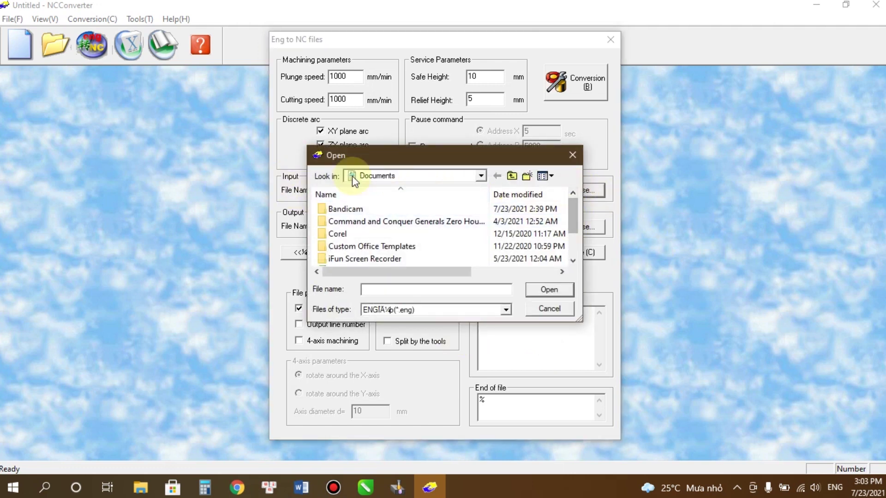
left_click(481, 176)
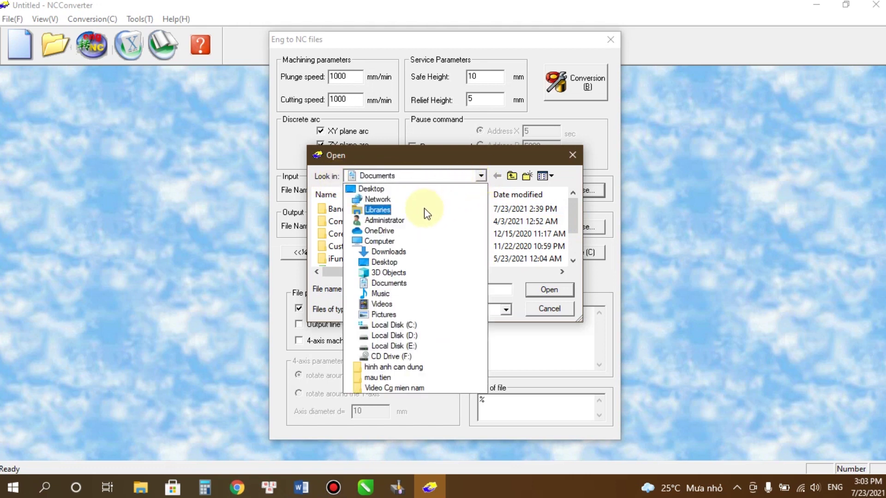
left_click(388, 193)
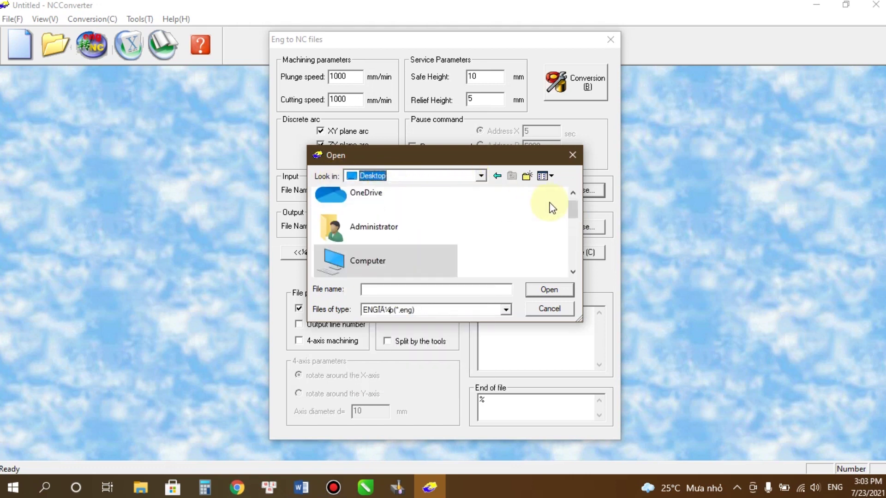
left_click_drag(573, 206, 574, 218)
left_click_drag(572, 237, 569, 268)
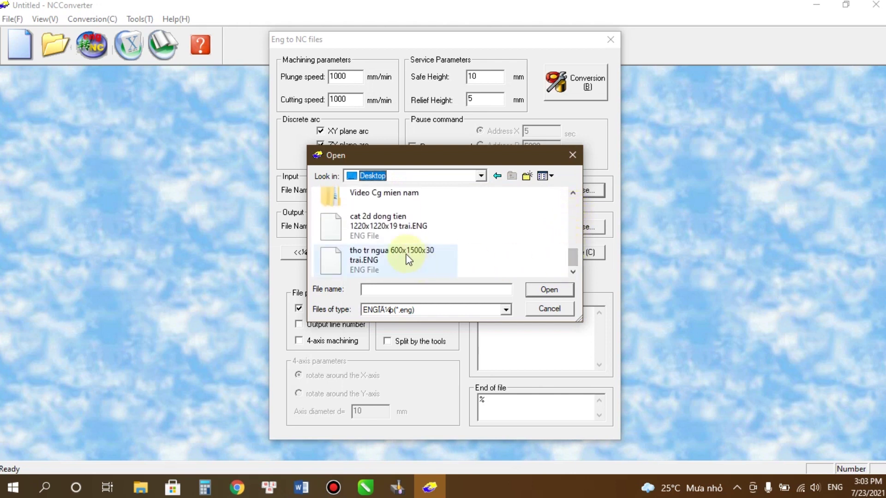
double_click(364, 226)
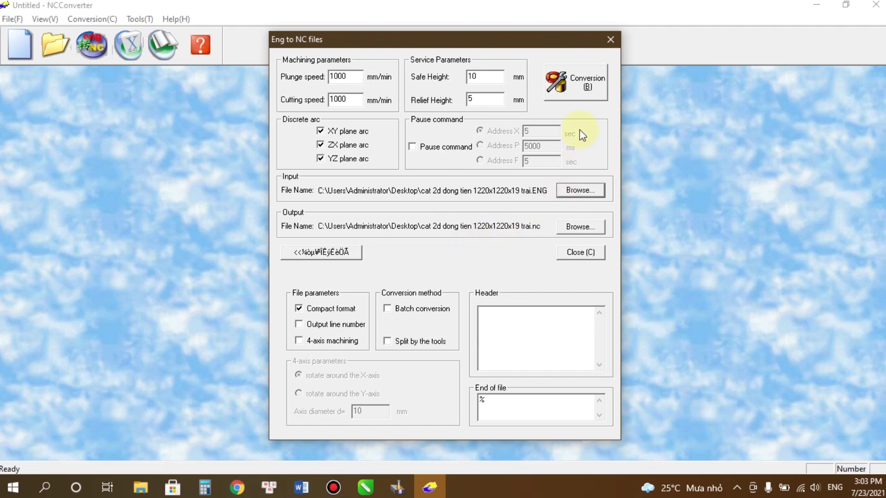
Step: Convert the loaded ENG file to NC format and close NCConverter
left_click(583, 88)
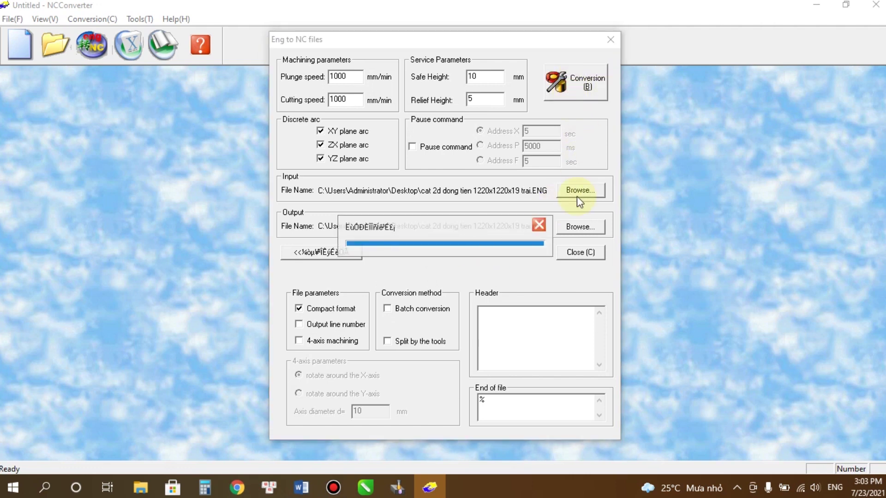
left_click(539, 225)
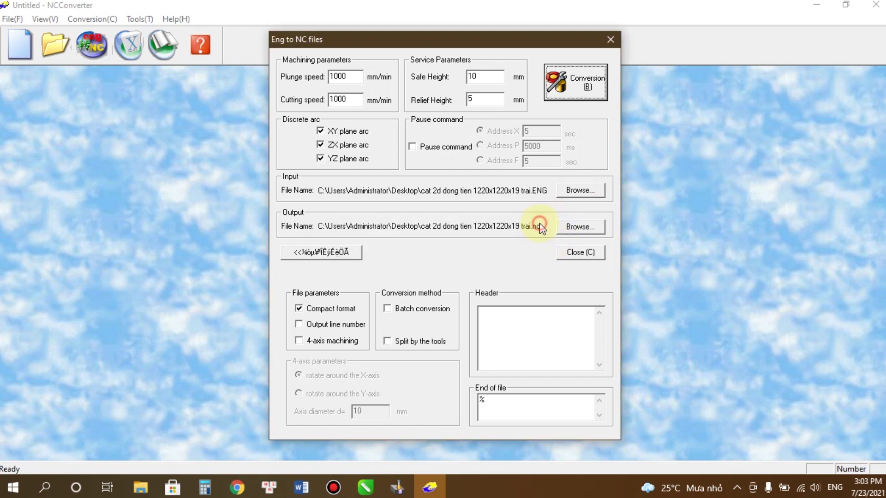
left_click(611, 40)
left_click(876, 4)
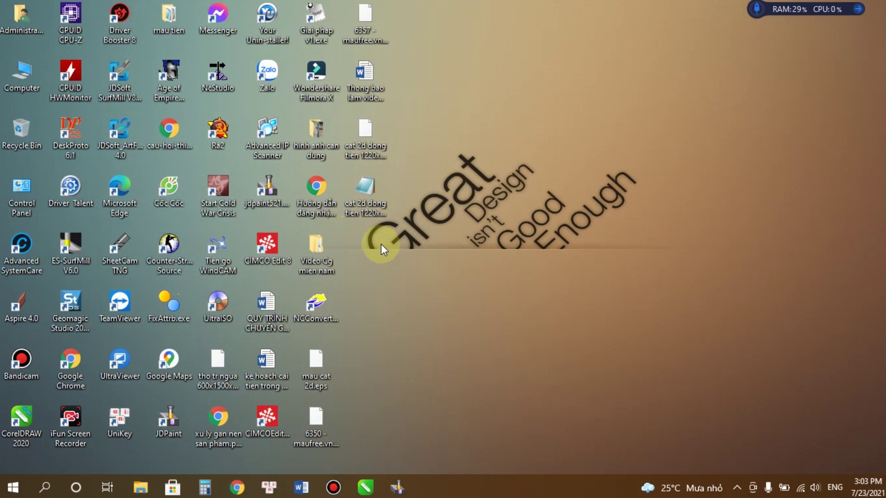
Step: Open Giai phap v1, run its Fix Nc file operation on "cat 2d dong tien 1220x1220x19 trai.nc" from the Desktop, and close the program
double_click(319, 21)
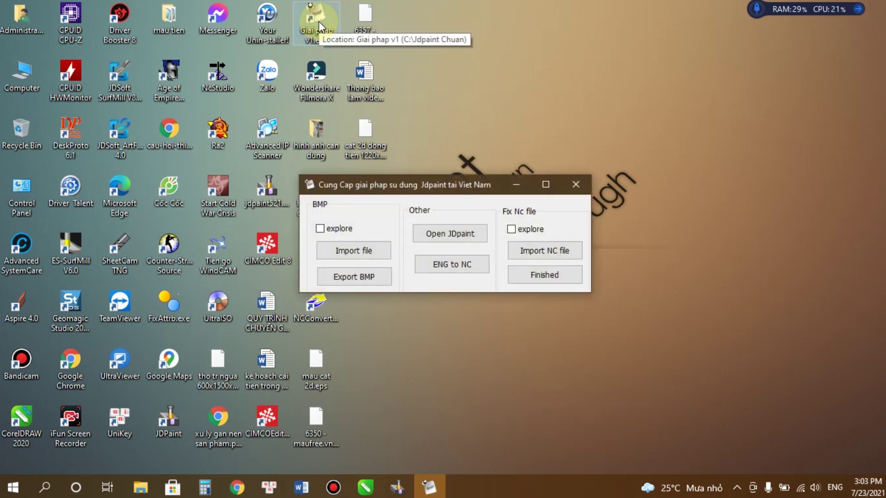
left_click_drag(461, 185, 579, 119)
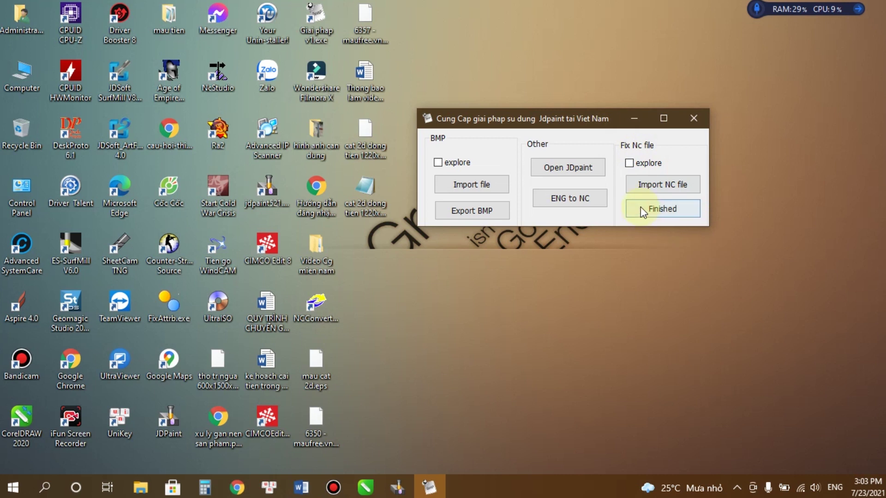
left_click(669, 188)
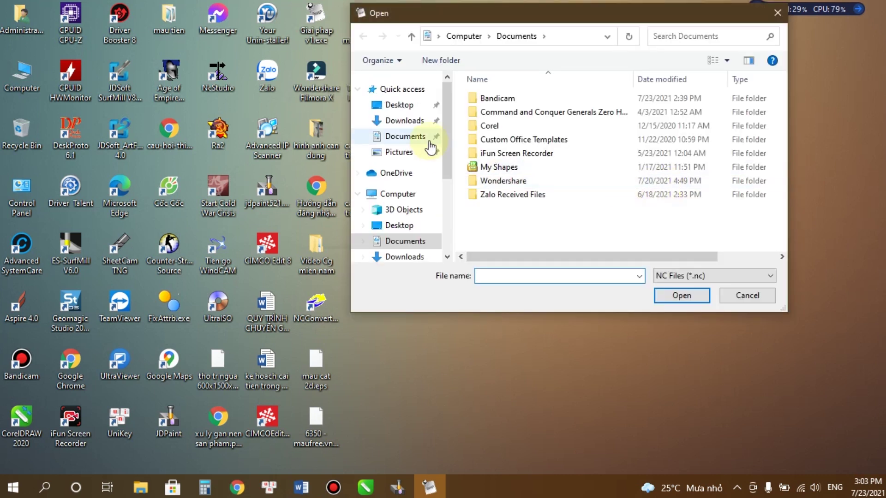
left_click(400, 109)
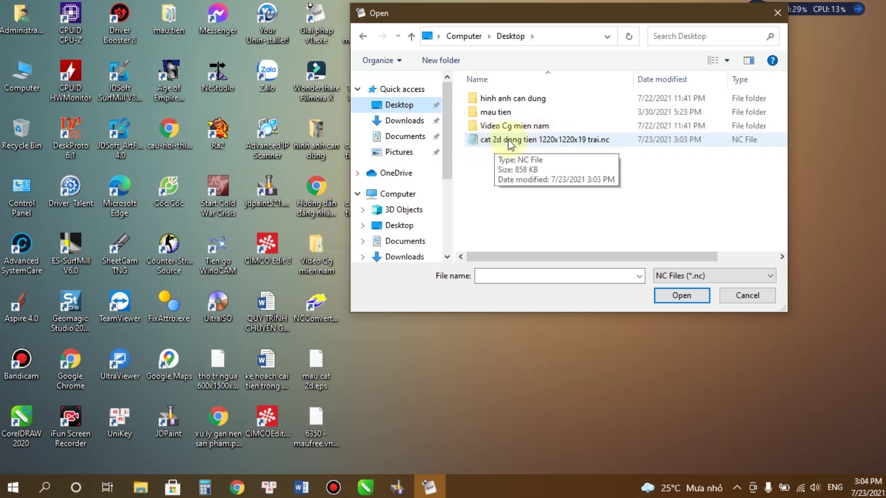
double_click(539, 139)
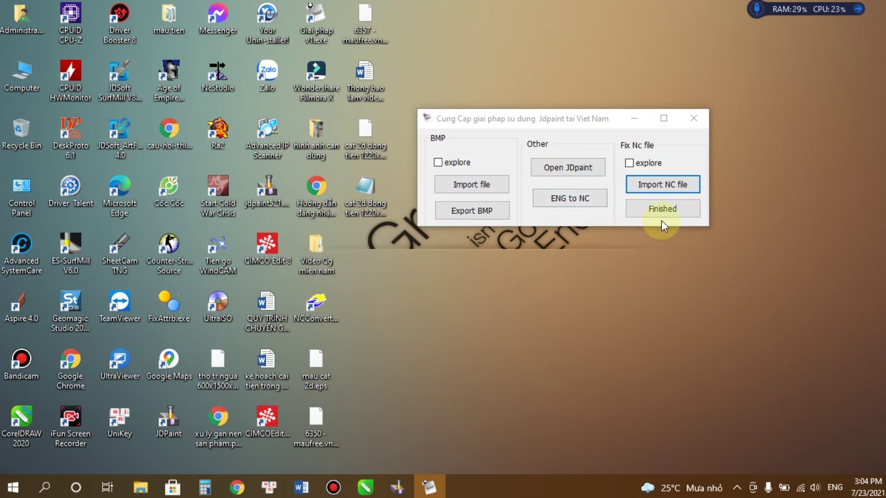
left_click(658, 210)
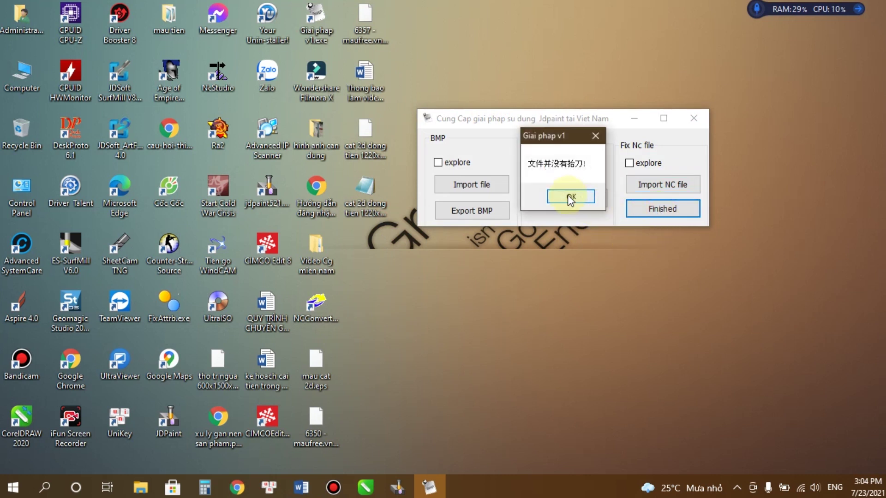
left_click(570, 196)
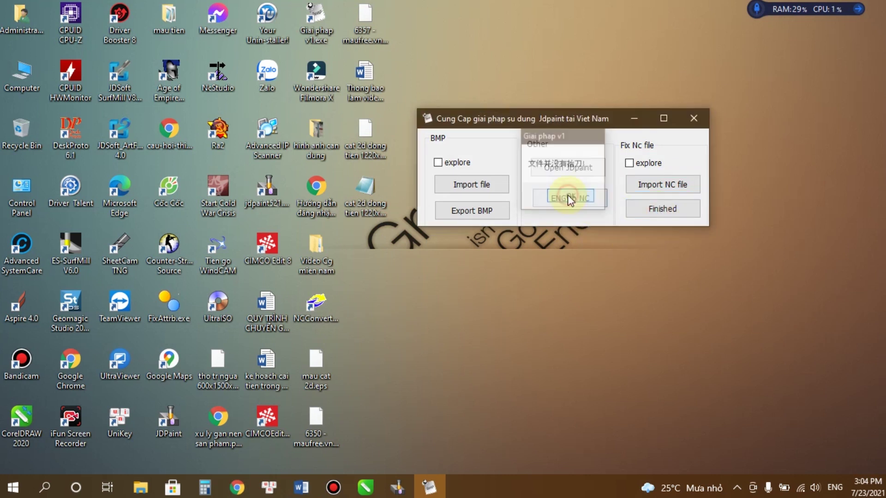
left_click(693, 119)
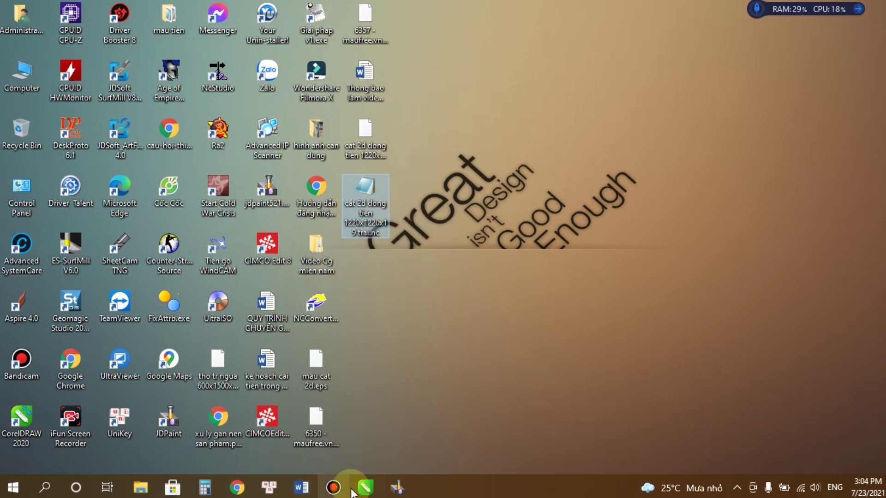
left_click(335, 488)
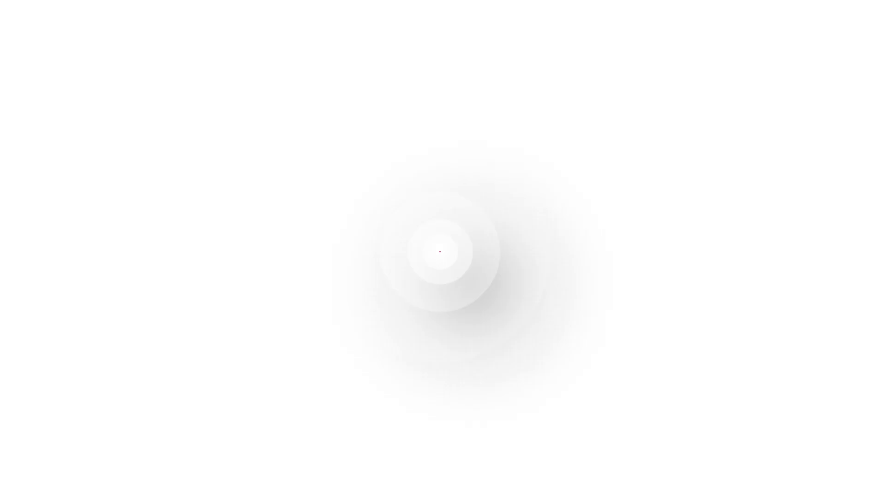